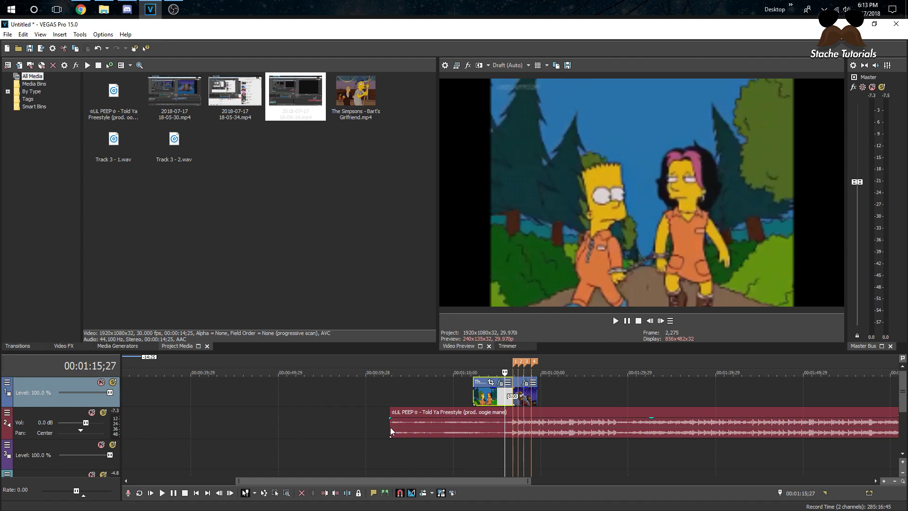
Play back the timeline around the cut at marker 1 to check how the clip change matches the music
scroll(575, 404, up, 5)
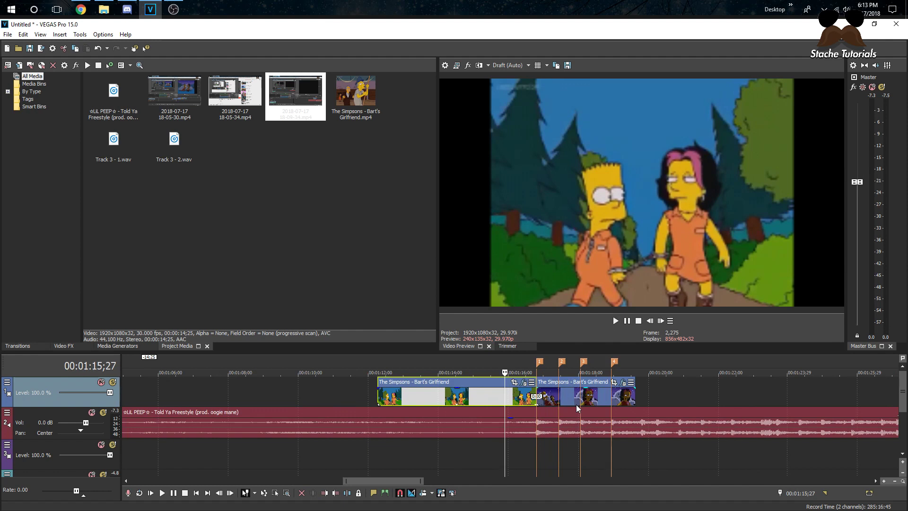
key(space)
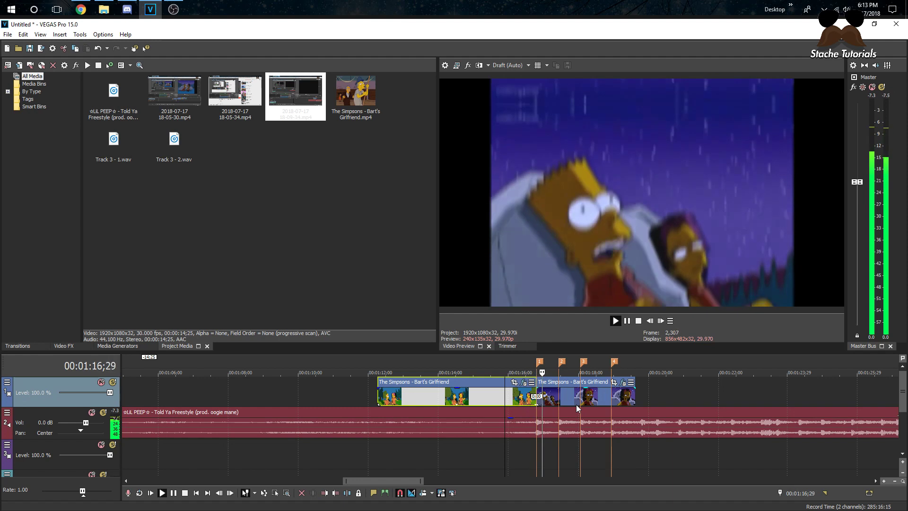
key(space)
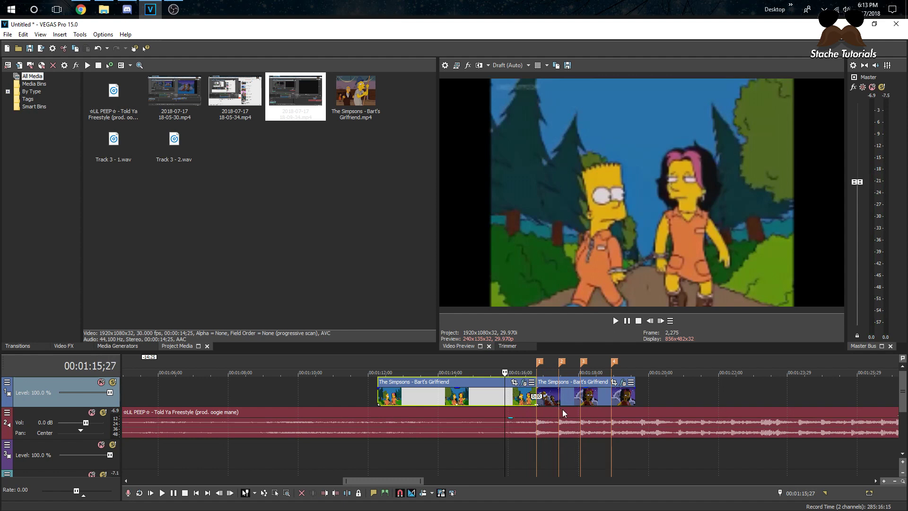
click(530, 398)
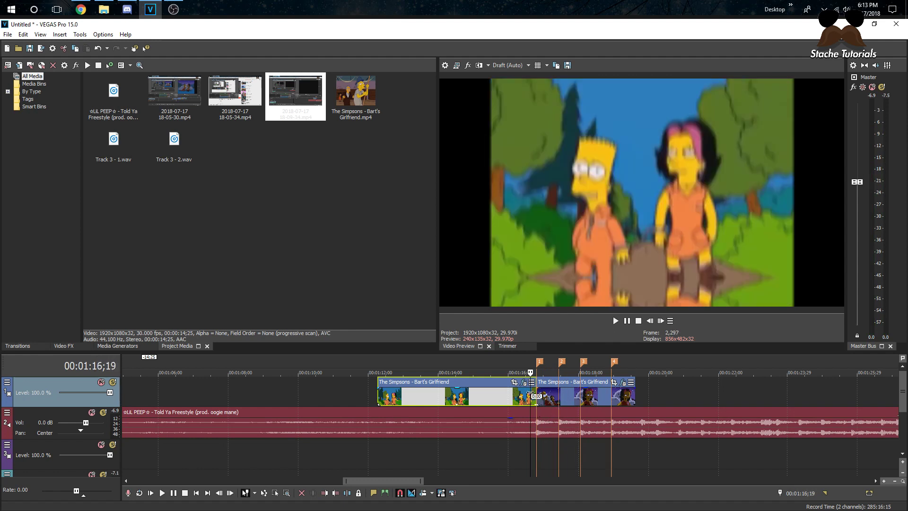
scroll(527, 430, up, 2)
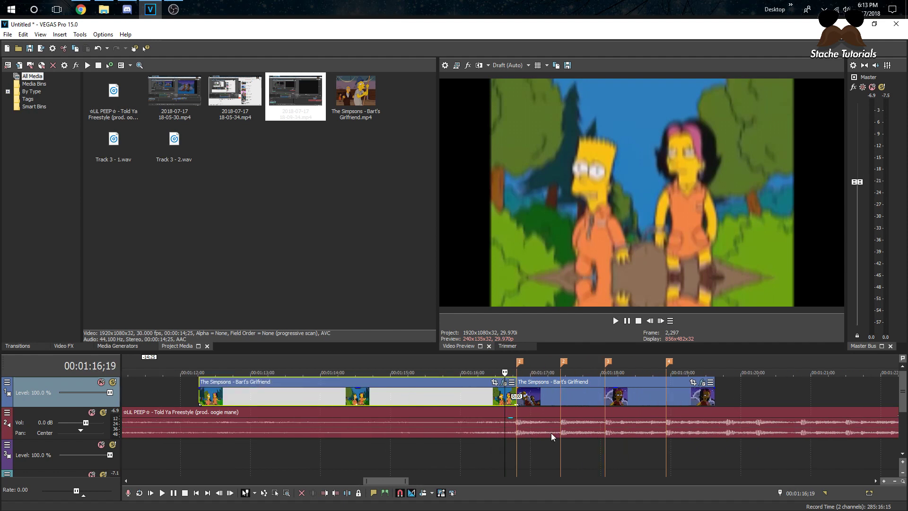
click(516, 430)
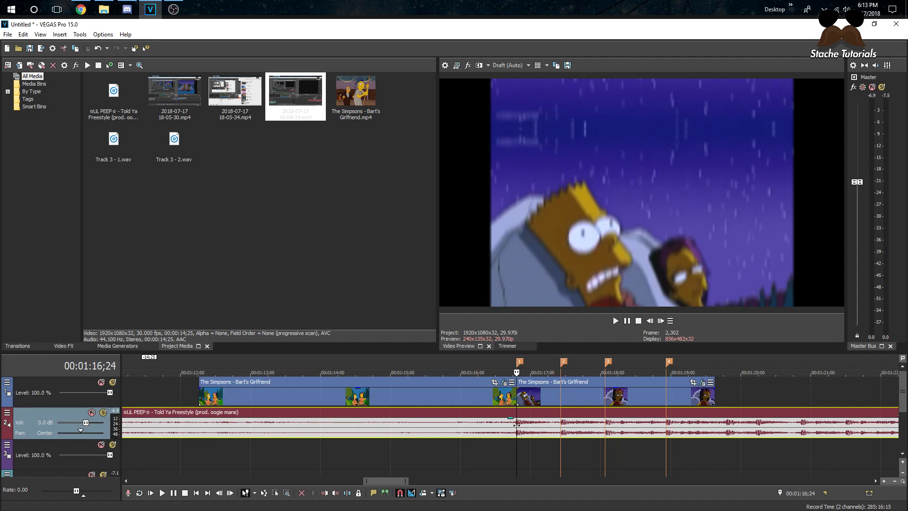
scroll(516, 425, up, 2)
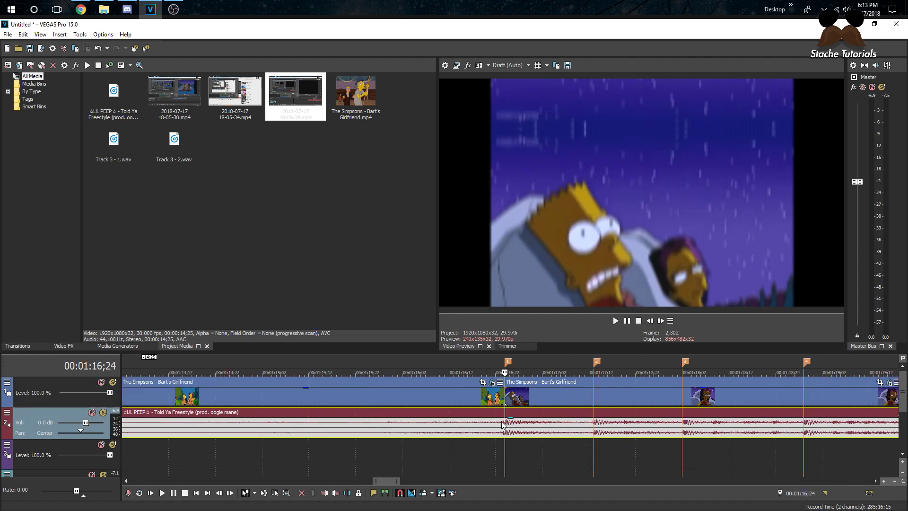
key(space)
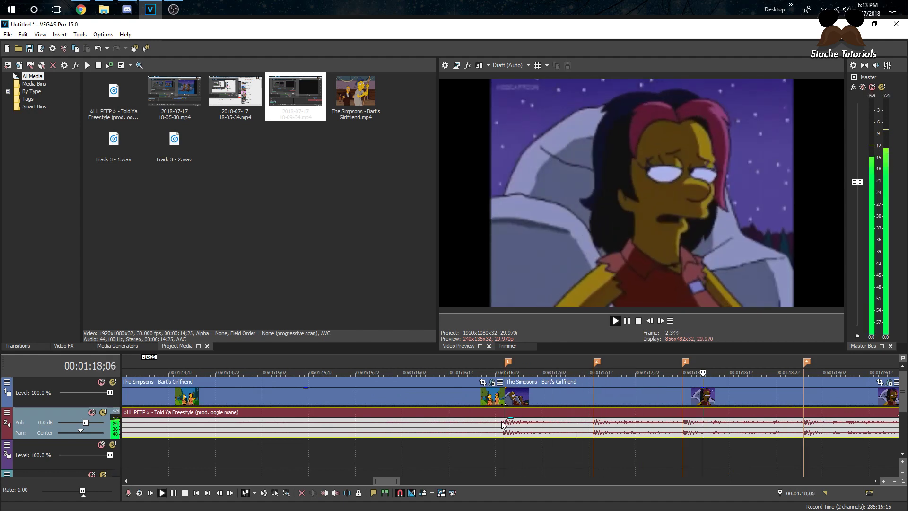
key(space)
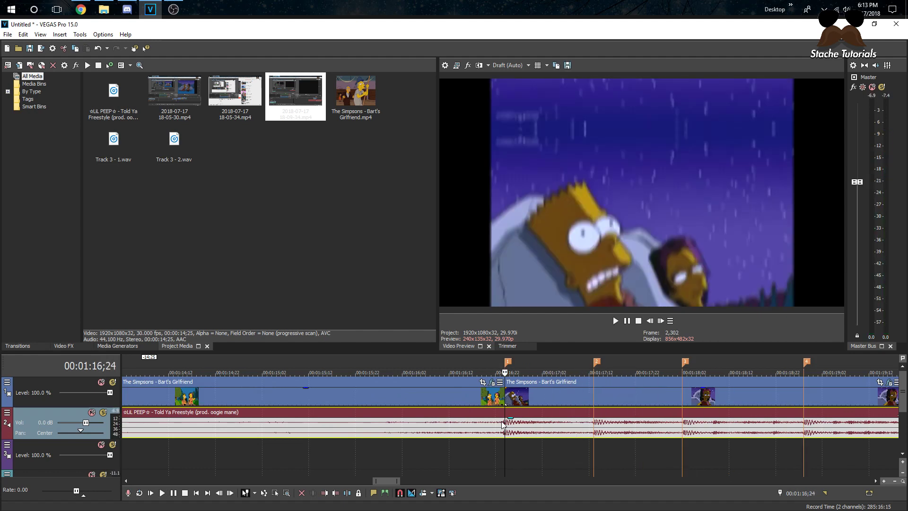
scroll(502, 424, down, 3)
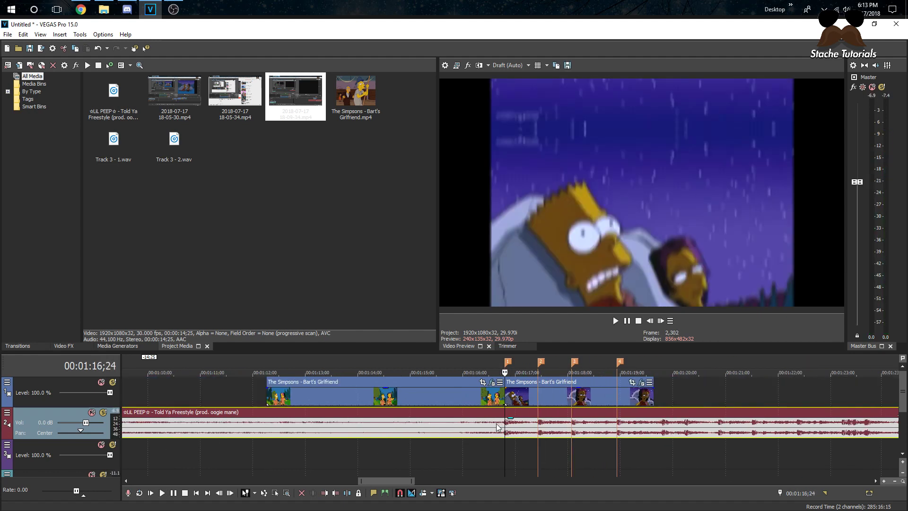
Examine the transition at marker 1 frame by frame, going back into the first clip and forward into the second
click(650, 325)
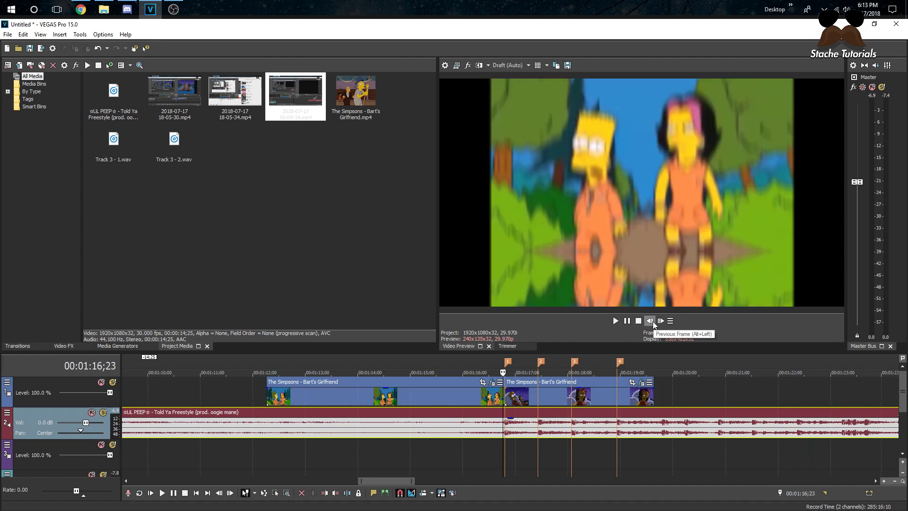
click(650, 321)
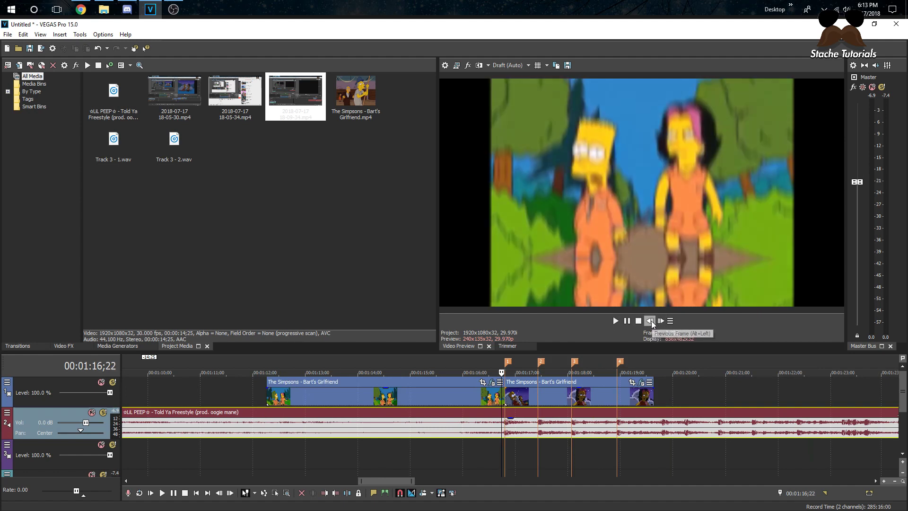
click(650, 321)
click(650, 322)
click(650, 321)
click(650, 321)
click(650, 321)
click(650, 321)
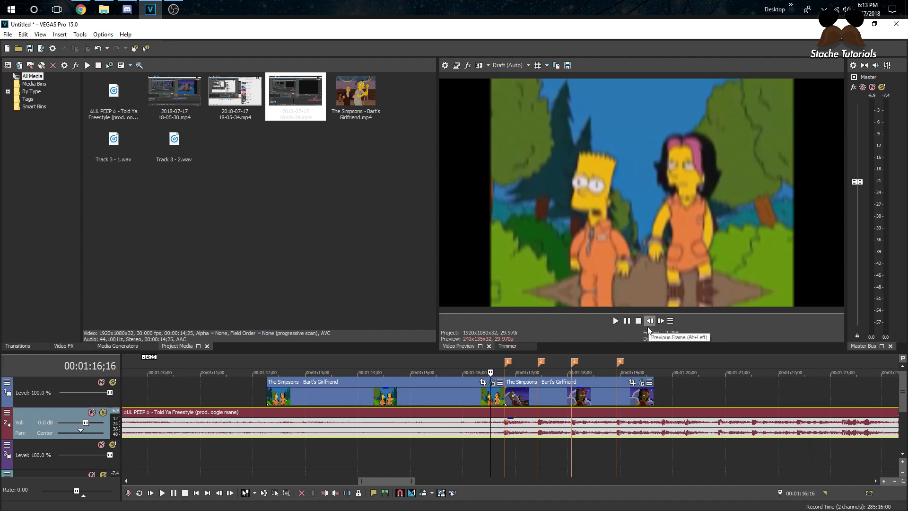
click(661, 321)
click(660, 322)
click(661, 321)
click(660, 321)
click(661, 321)
click(661, 321)
click(661, 321)
click(661, 321)
click(660, 321)
click(660, 321)
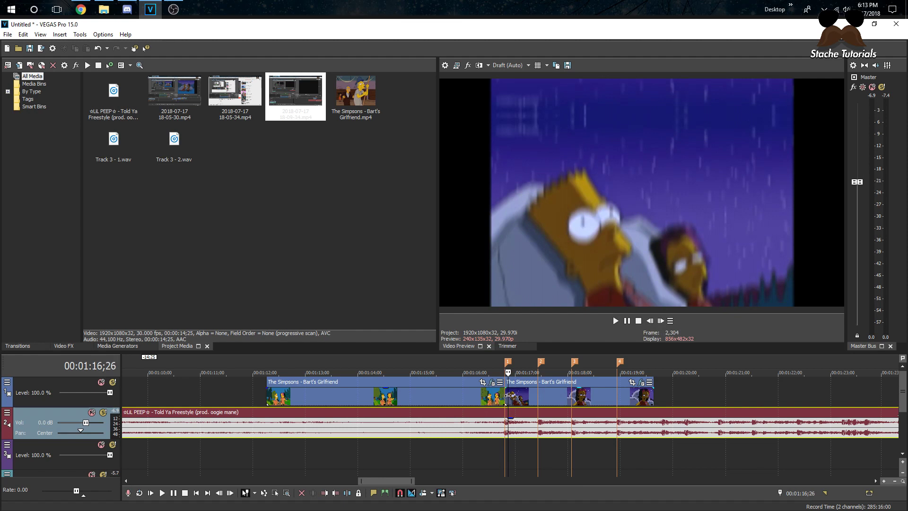
Split the second Simpsons clip at marker 2
click(539, 400)
key(s)
scroll(571, 397, up, 2)
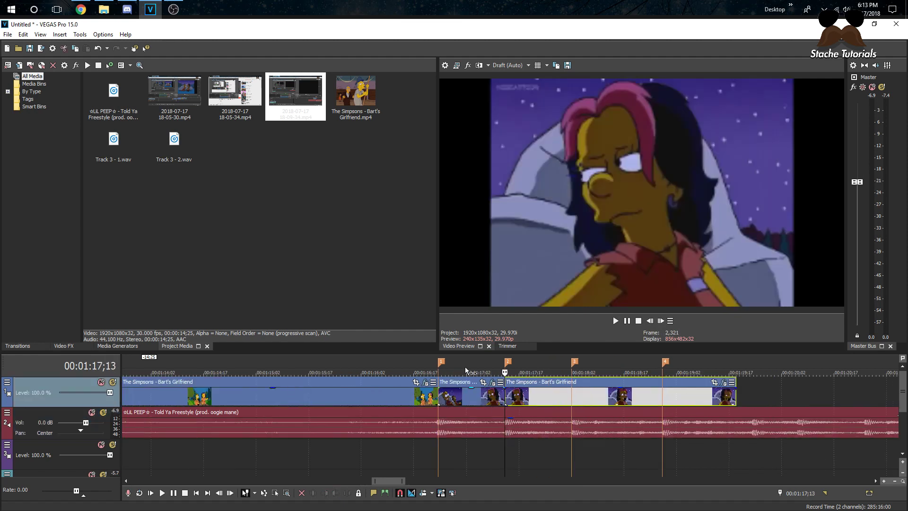
Select the short clip between markers 1 and 2, search the video effects for "shake", and show the S_Shake presets
click(448, 391)
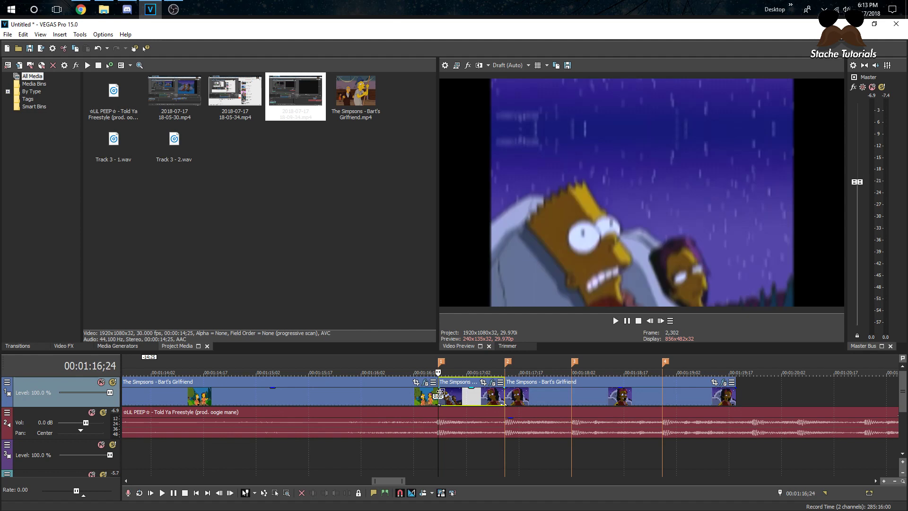
click(64, 346)
click(30, 66)
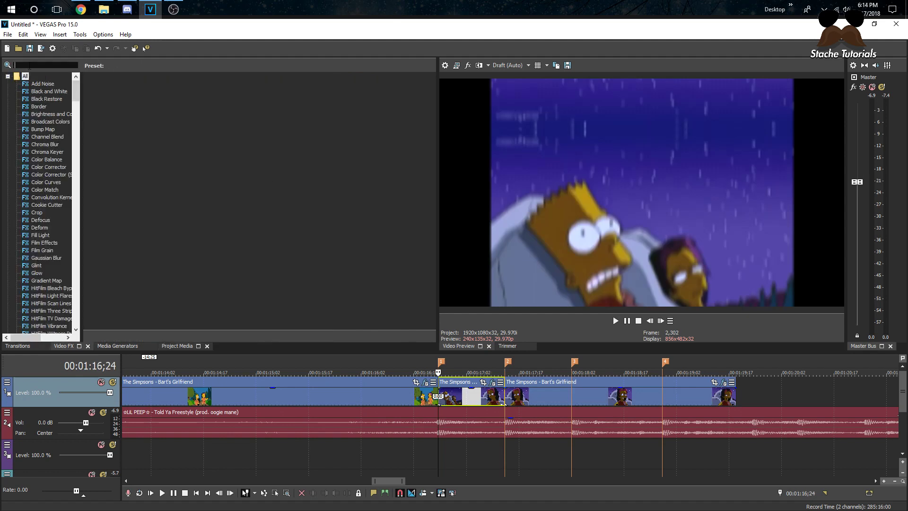
text(sha)
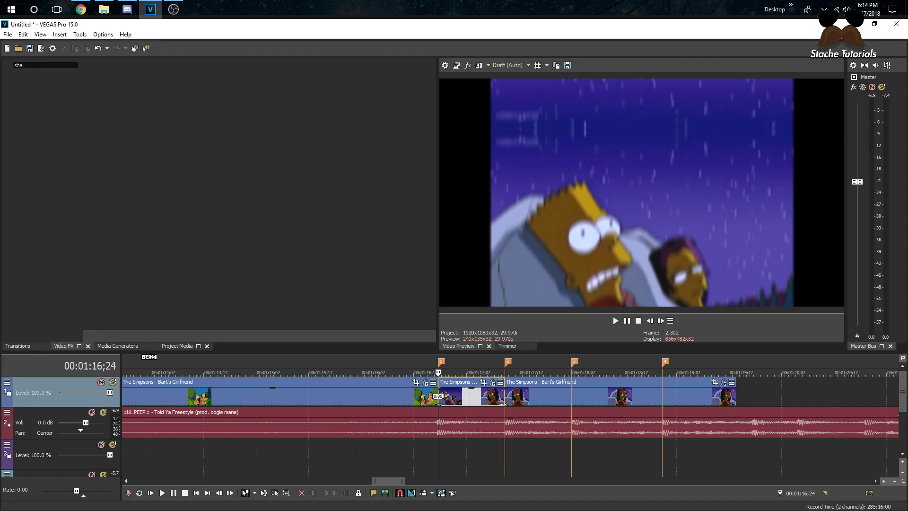
text(e)
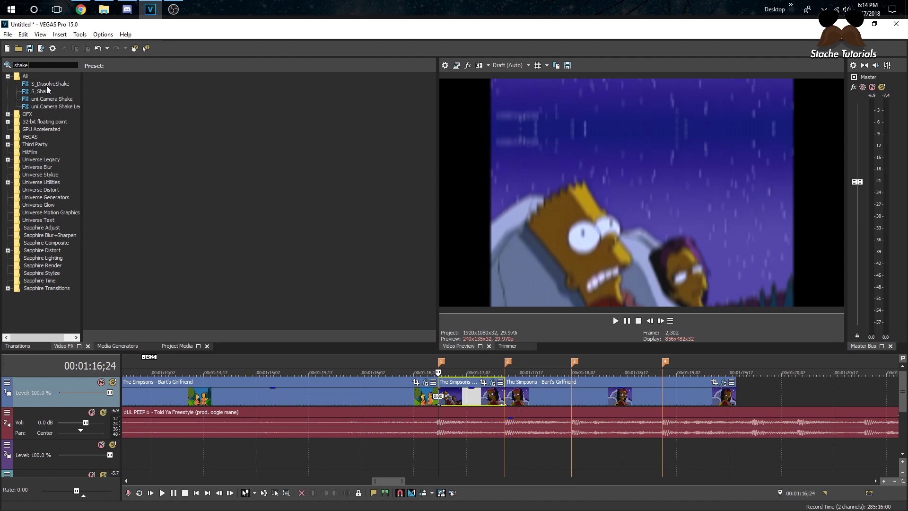
click(47, 89)
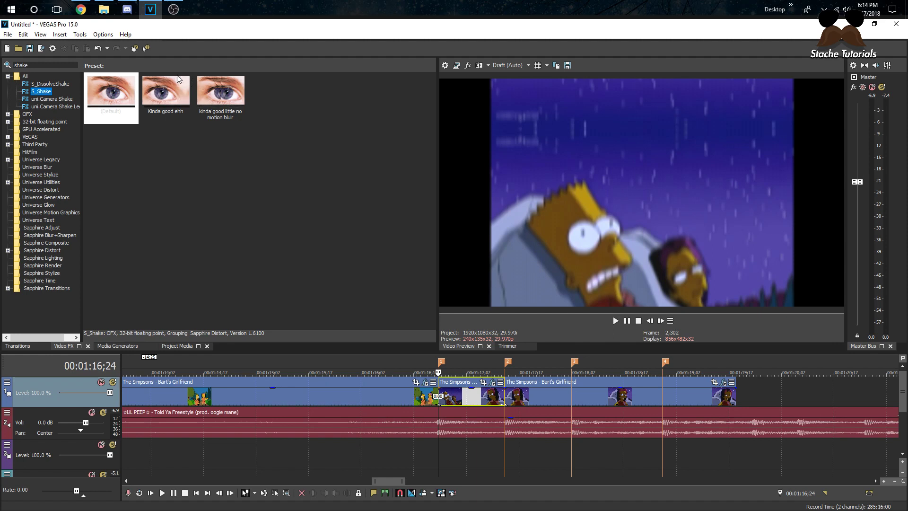
Apply the S_Shake preset "Kinda good ehh" to the short clip between markers 1 and 2
drag(172, 91, 425, 397)
key(space)
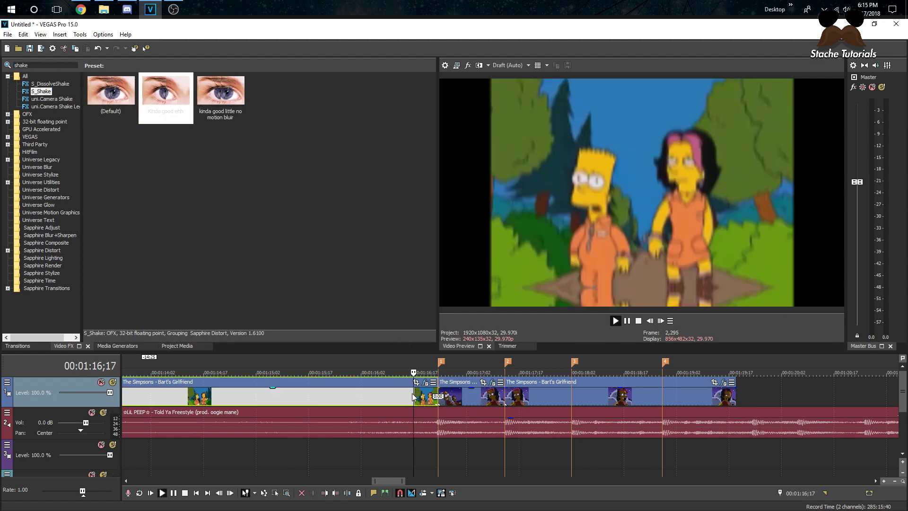
click(455, 395)
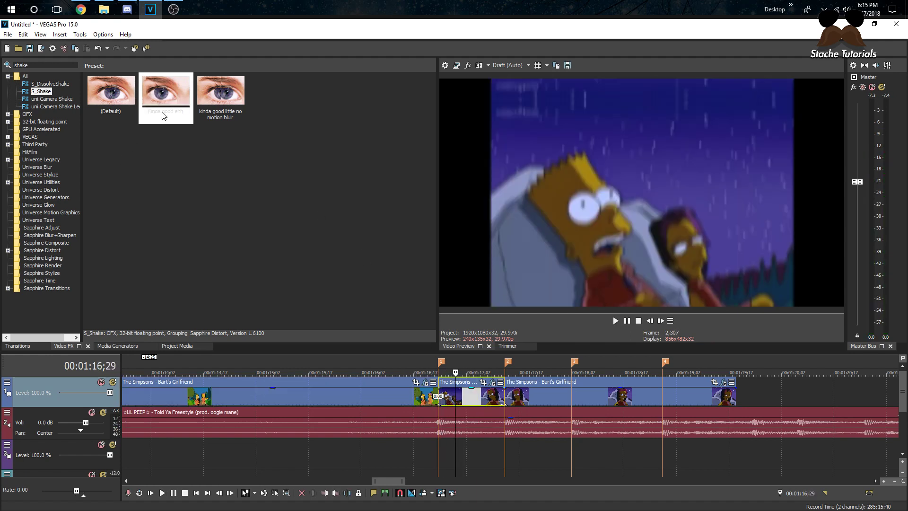
click(164, 87)
double_click(164, 88)
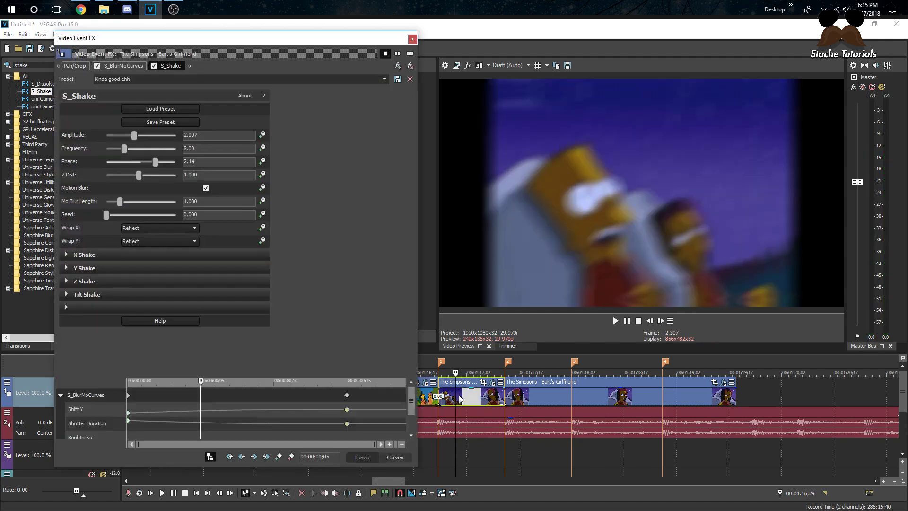
Narrow the Video Event FX window and reposition it so the S_Shake settings and the short clip are both visible
drag(257, 53, 189, 56)
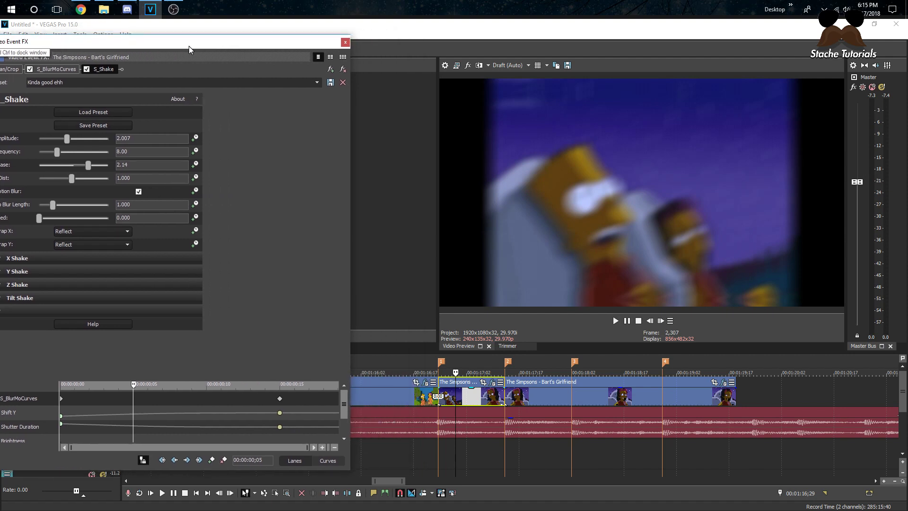
drag(350, 267, 246, 267)
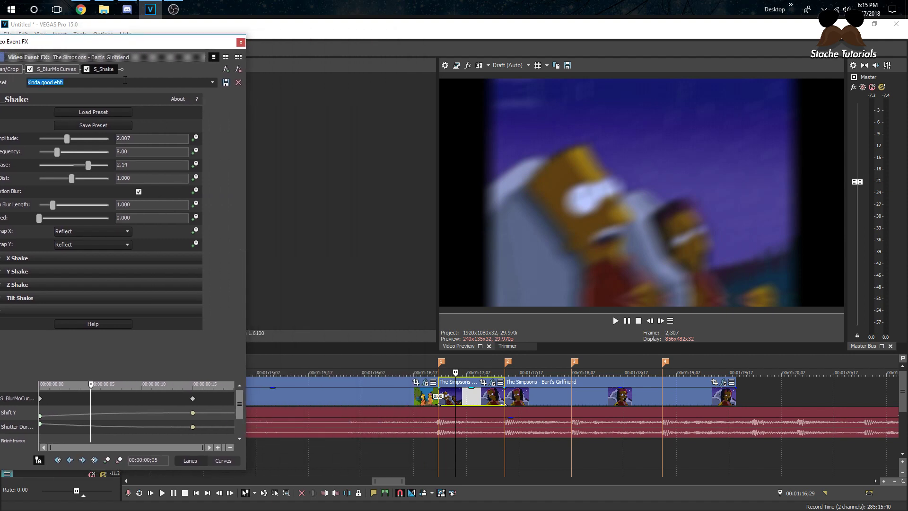
drag(113, 42, 154, 44)
Play back the shake on the short clip, starting just before marker 1
click(395, 394)
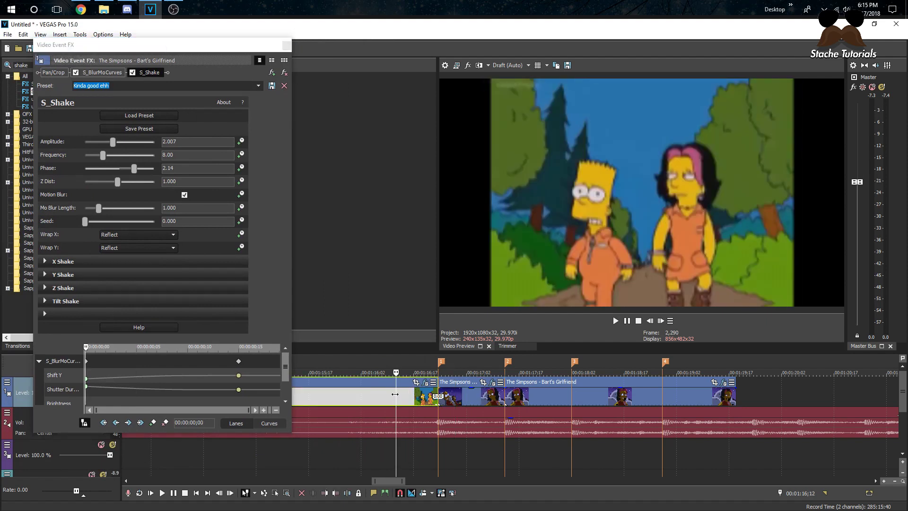
key(space)
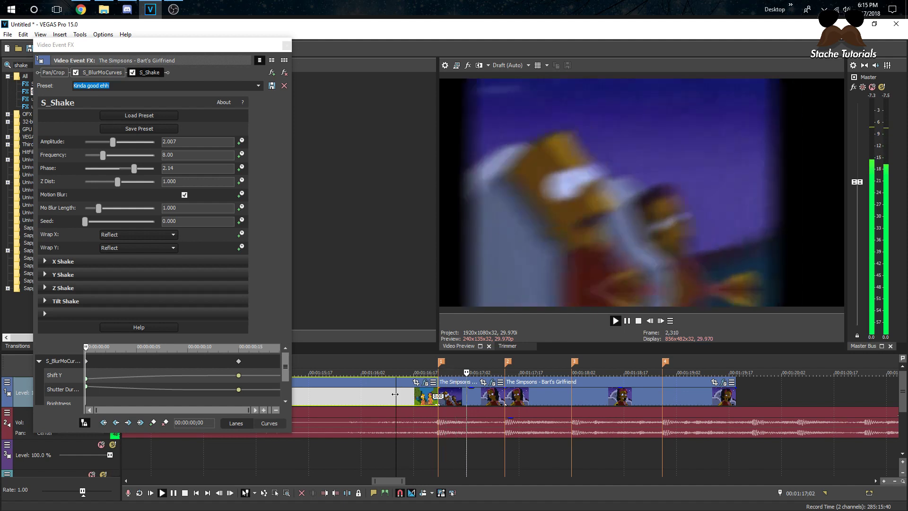
key(space)
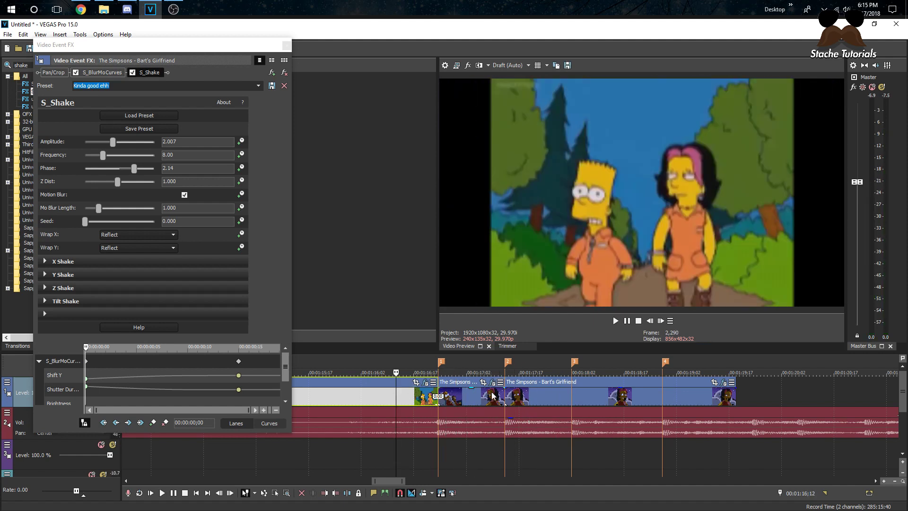
Go to the start of the short clip at marker 1 and enable keyframe animation for S_Shake's Amplitude
click(512, 397)
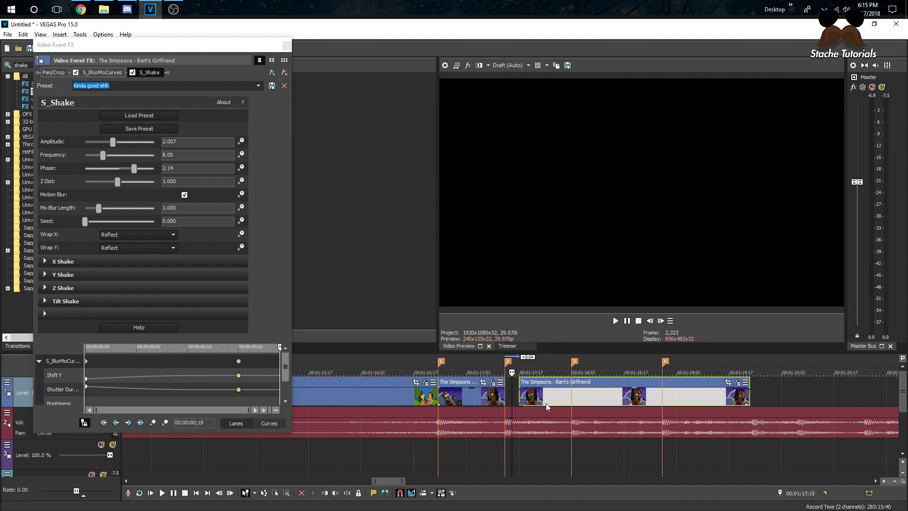
click(438, 395)
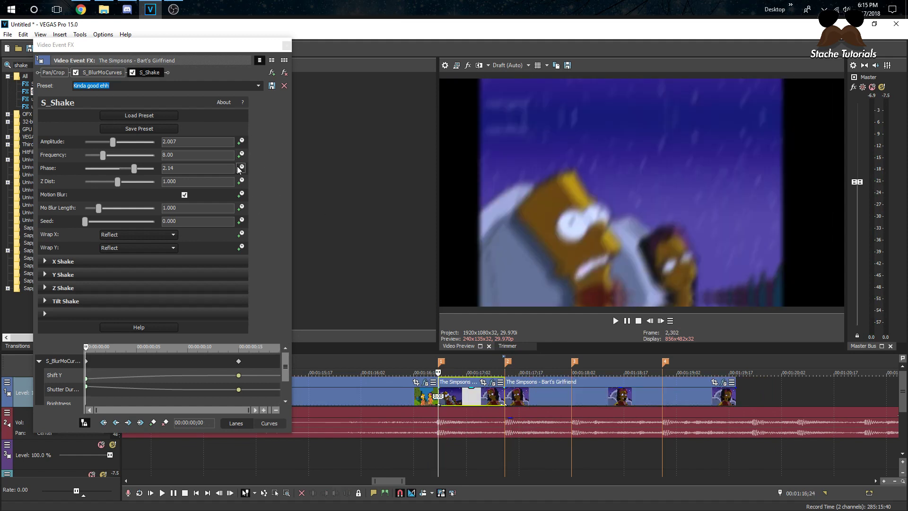
click(242, 142)
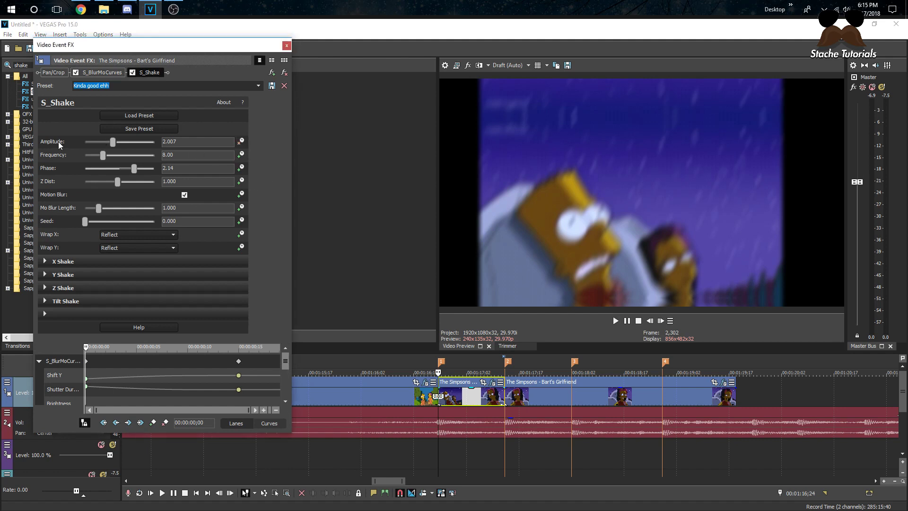
Advance seven frames from the start of the short clip and set S_Shake's Amplitude to 0.000 there
click(660, 321)
click(660, 320)
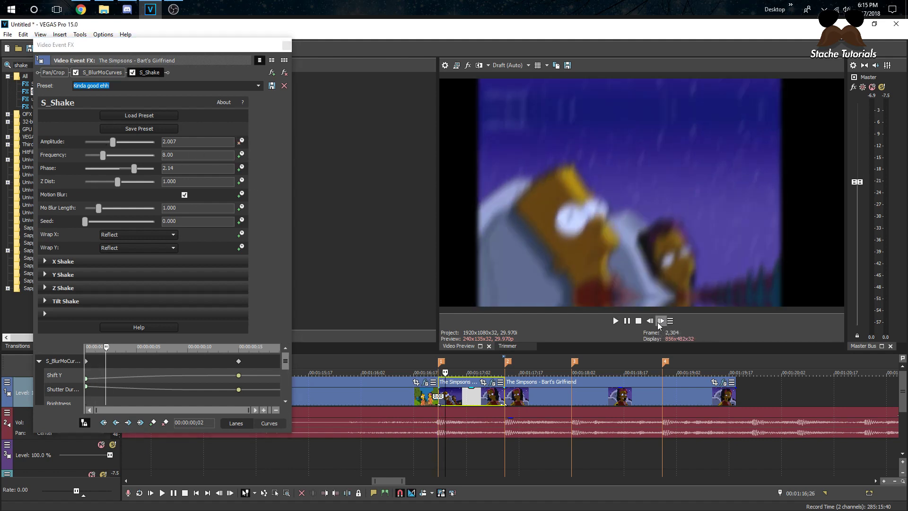
click(435, 396)
click(660, 321)
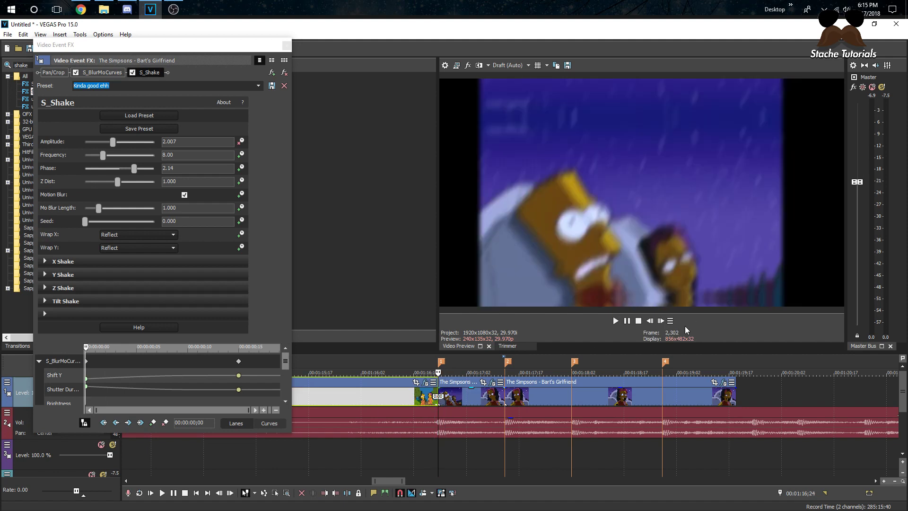
click(661, 321)
click(661, 321)
click(661, 320)
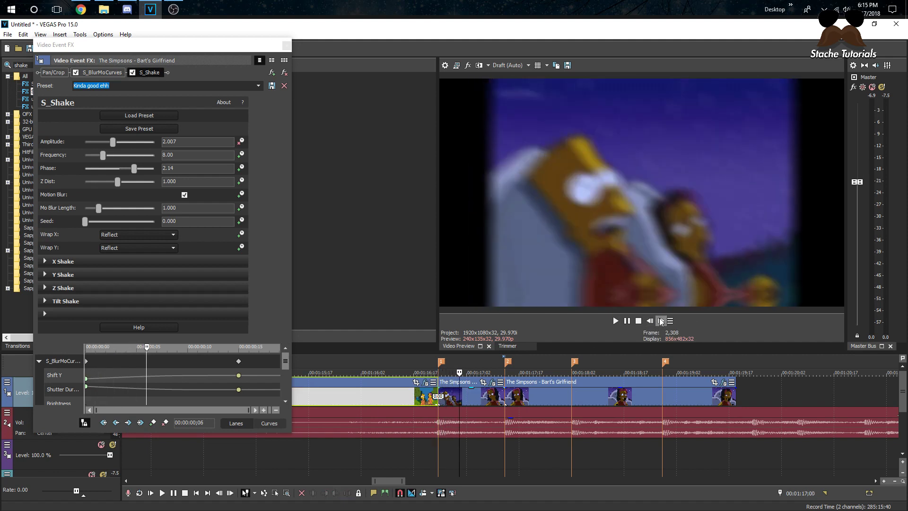
click(660, 321)
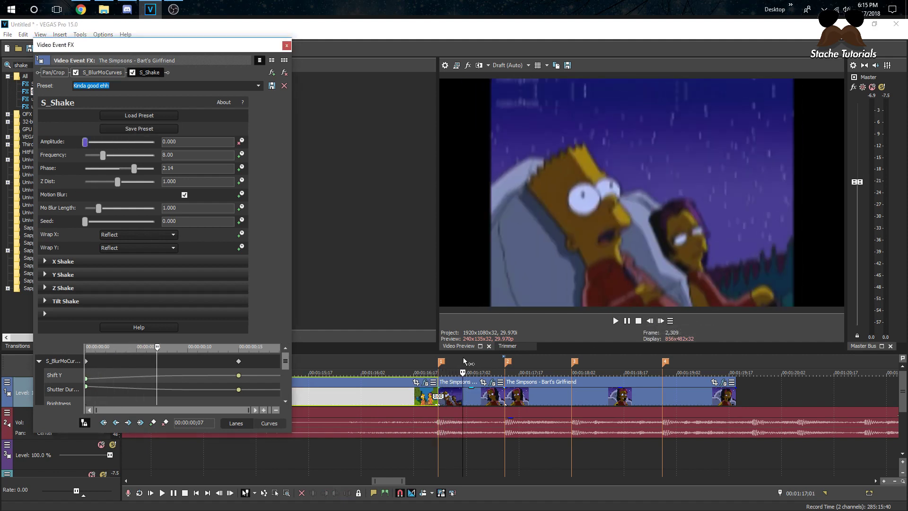
Play back the fading shake on the short clip, starting just before marker 1
click(409, 359)
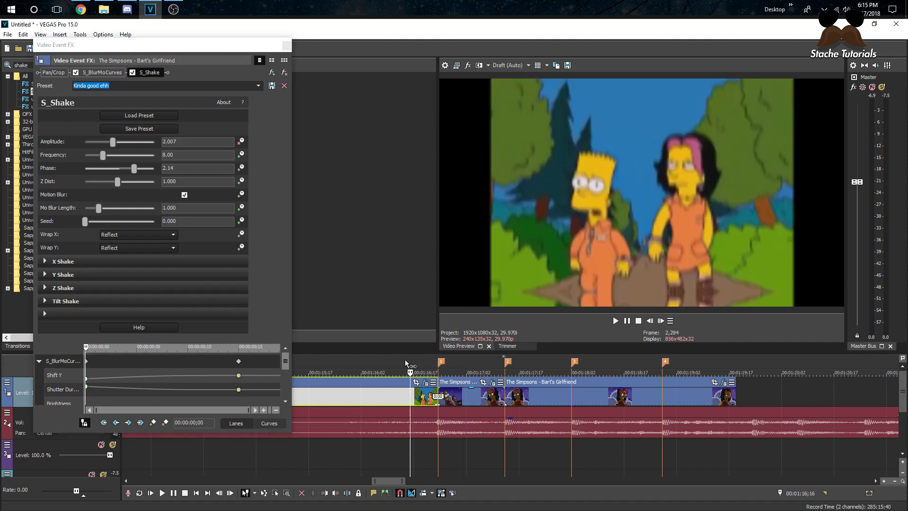
key(space)
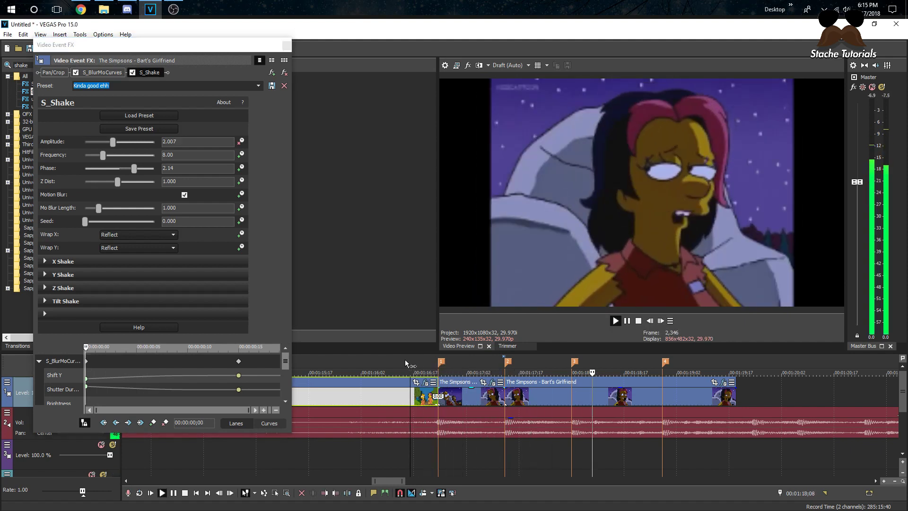
key(space)
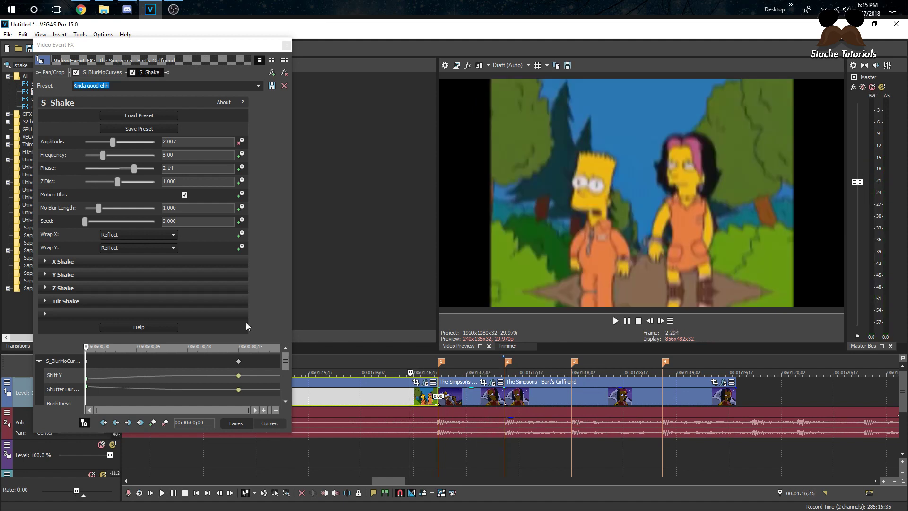
key(space)
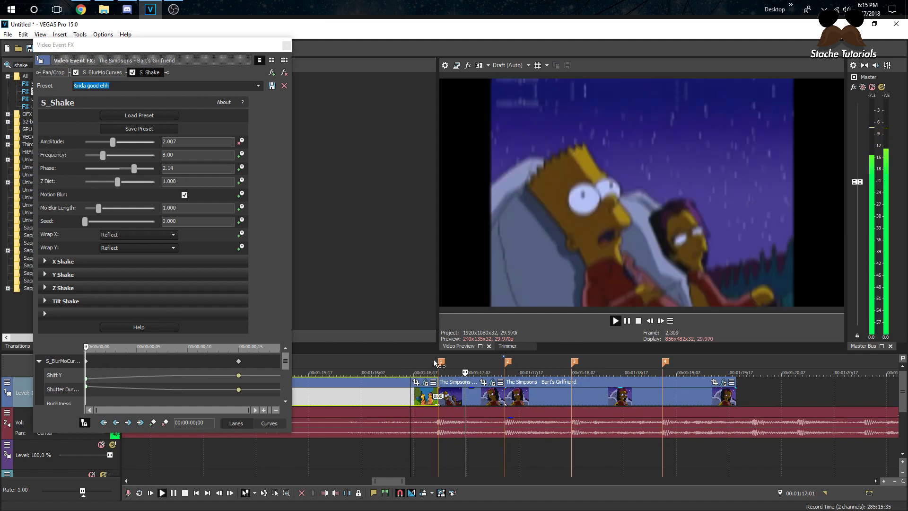
At the start of the short clip, try an S_Shake Frequency of 6.20 and Amplitude of 5.000
click(438, 395)
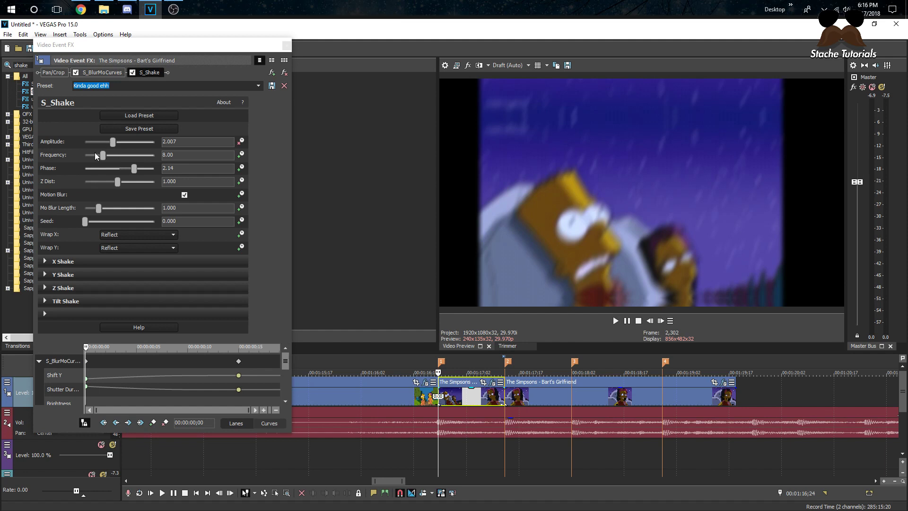
drag(102, 154, 113, 156)
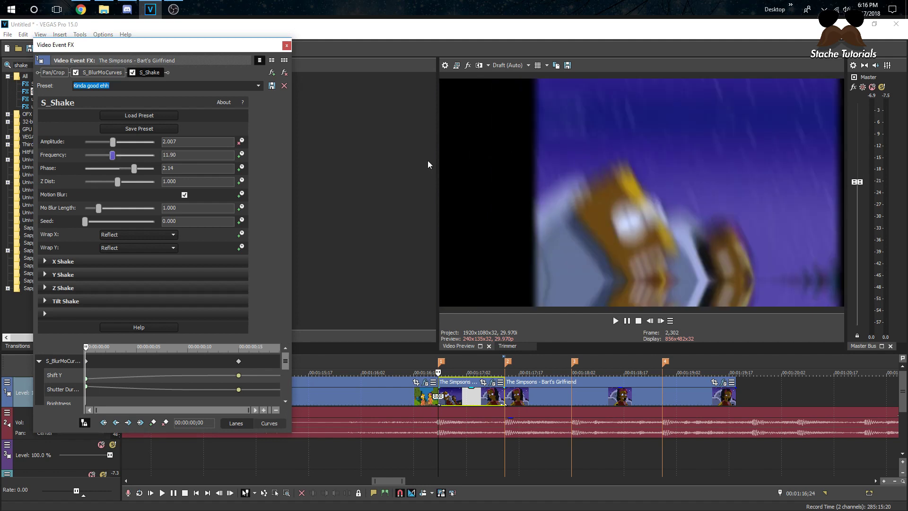
drag(115, 156, 174, 143)
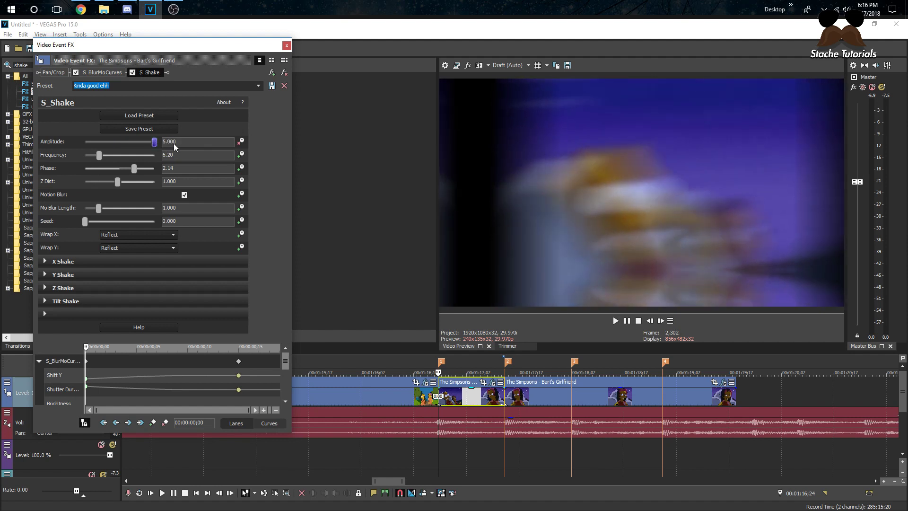
Switch the video preview quality to Preview (Auto)
click(410, 361)
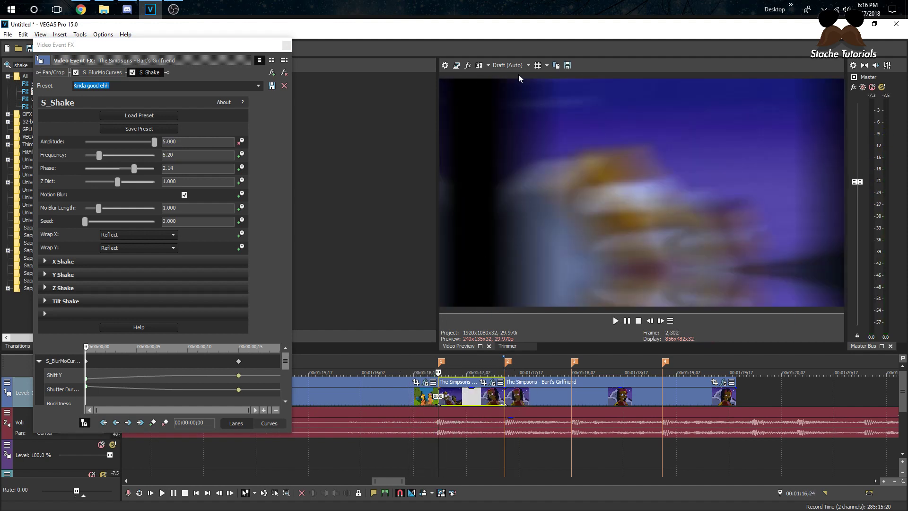
click(517, 65)
mouse_move(524, 84)
click(565, 85)
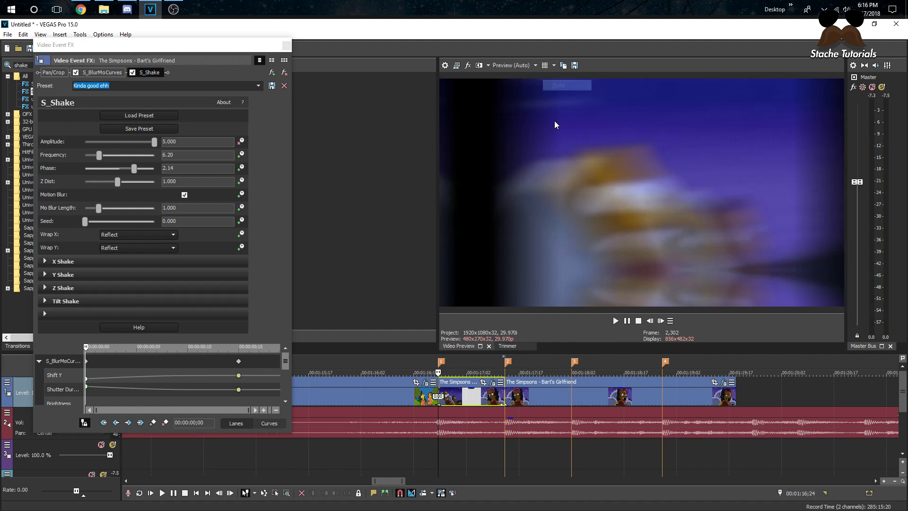
Play back the stronger shake at the new preview quality, from just before marker 1
key(space)
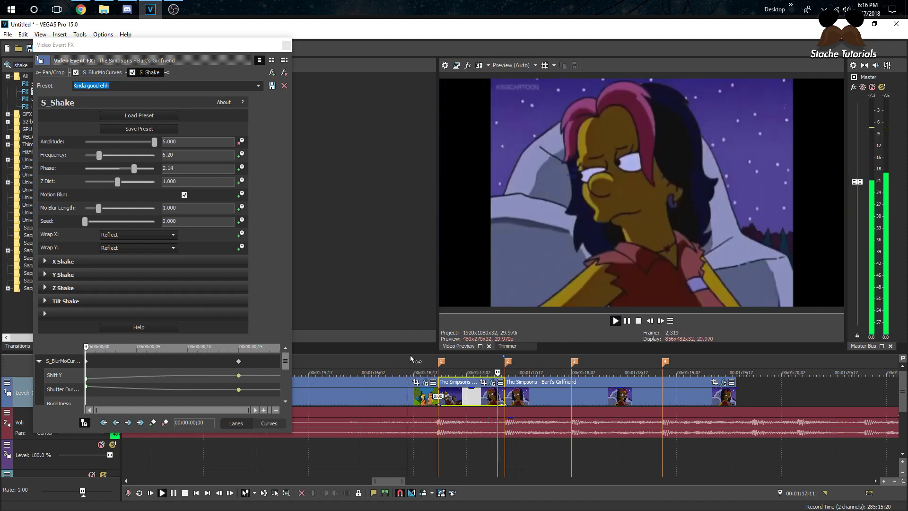
key(space)
key(space)
key(space)
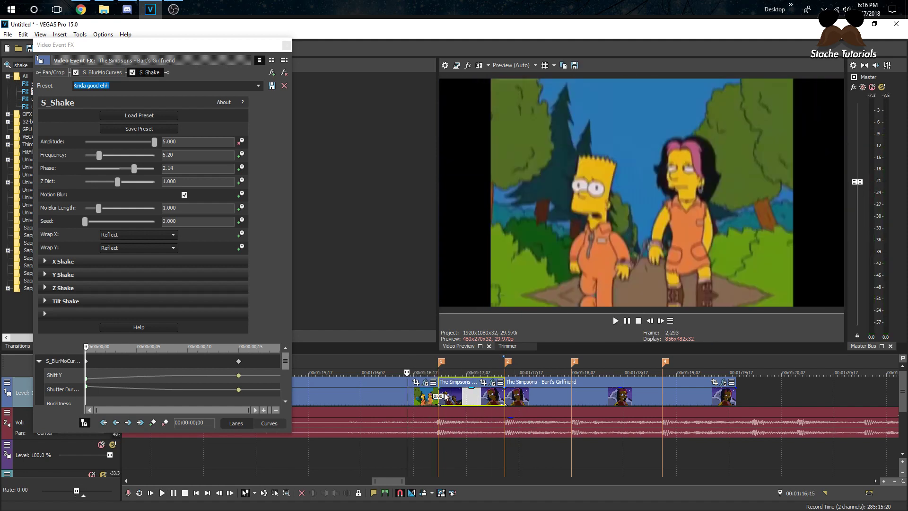
At the short clip's start, set S_Shake's Amplitude to 1.361, Frequency to 10.88 and Mo Blur Length to 1.633
click(445, 396)
drag(154, 141, 110, 155)
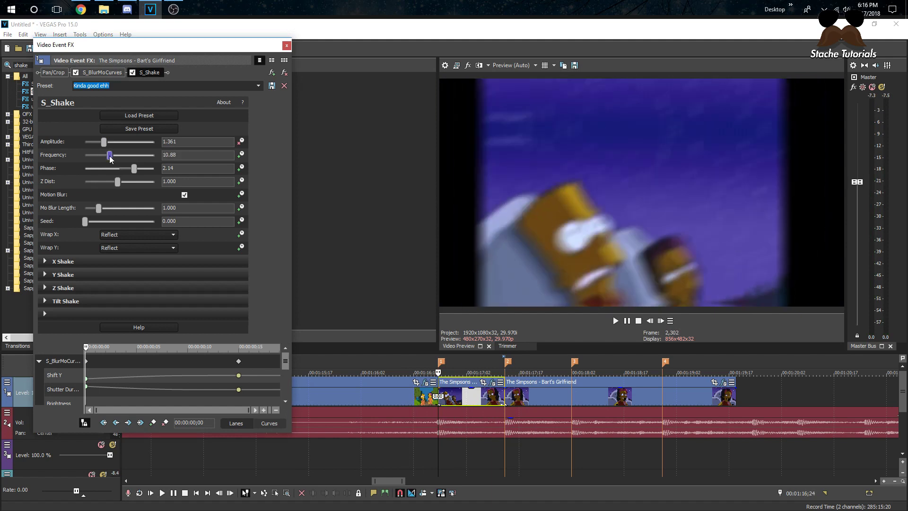
drag(97, 209, 108, 209)
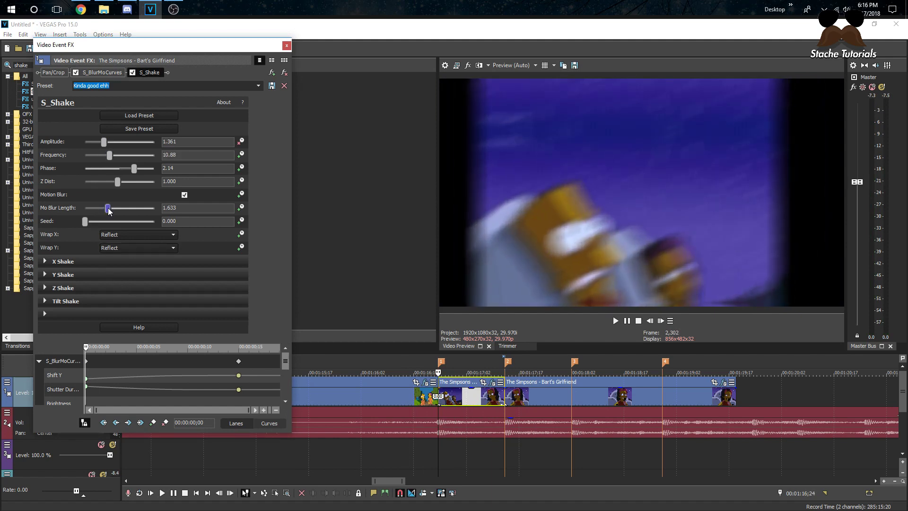
Play back the readjusted shake from before marker 1 and close the Video Event FX window
click(388, 364)
key(space)
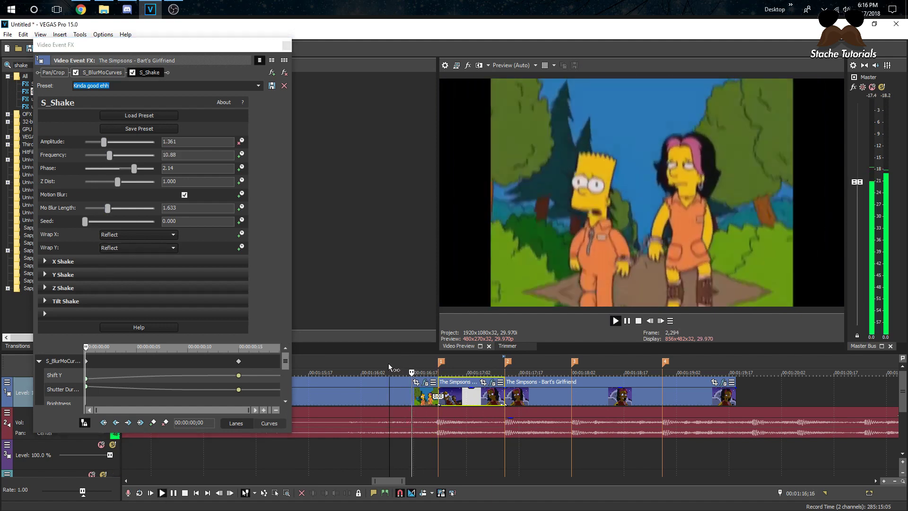
key(space)
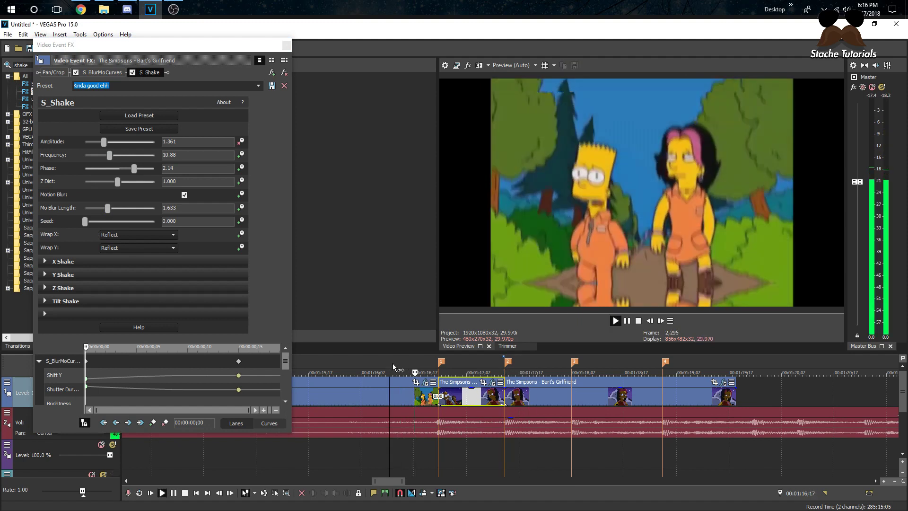
key(space)
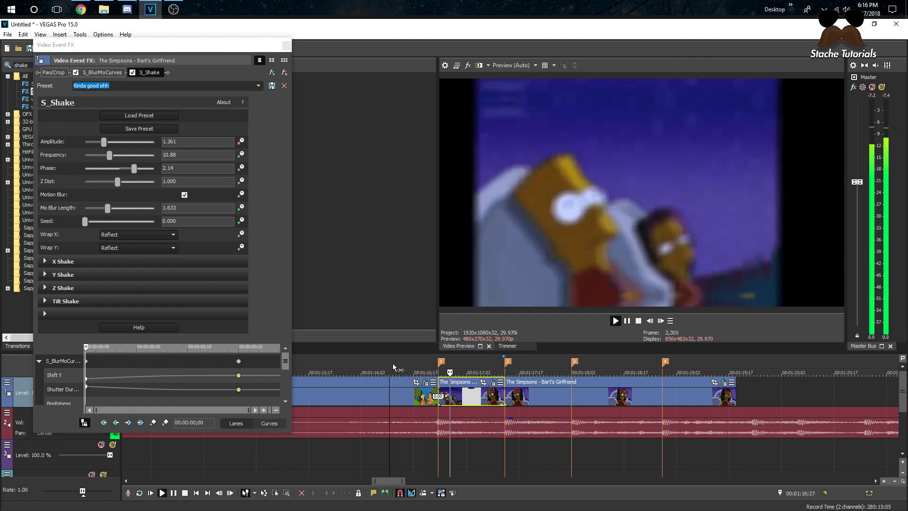
key(space)
click(273, 86)
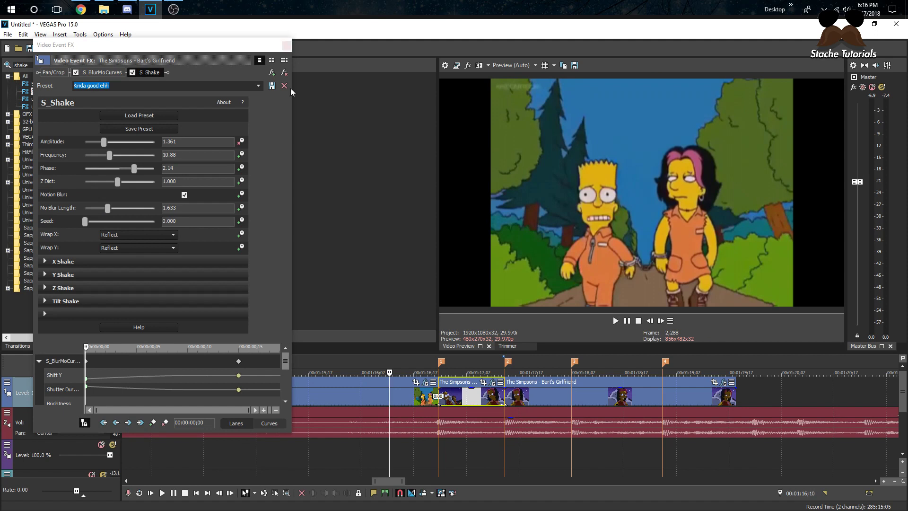
click(286, 45)
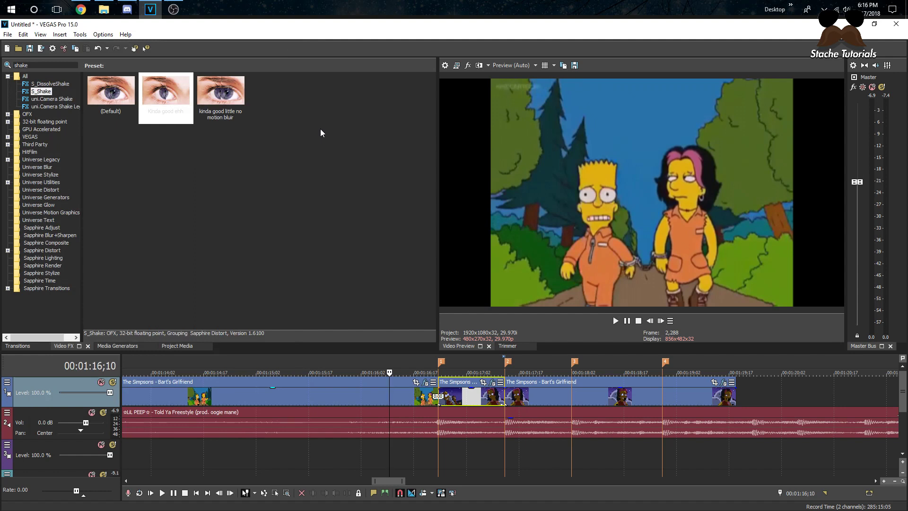
Search the video effects for "glow" and apply the S_Glow (Default) preset to the short clip at marker 1
click(40, 66)
key(BackSpace)
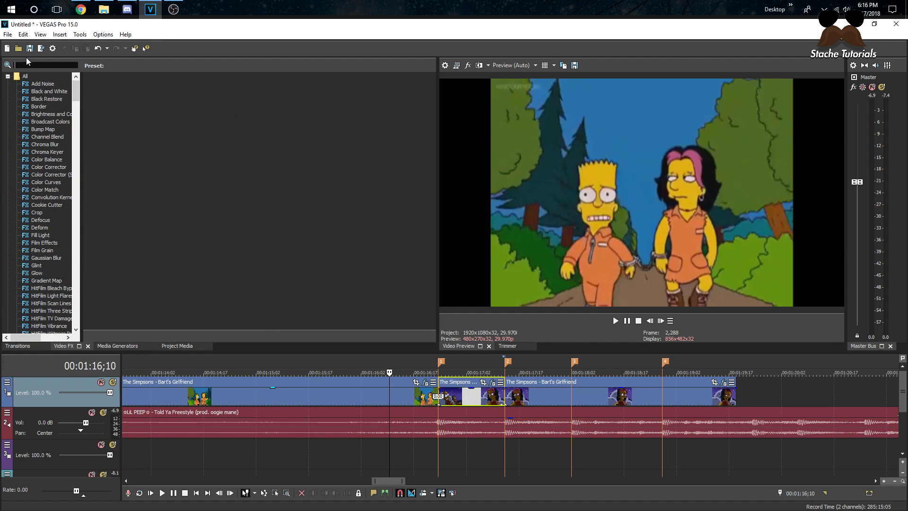
text(glow)
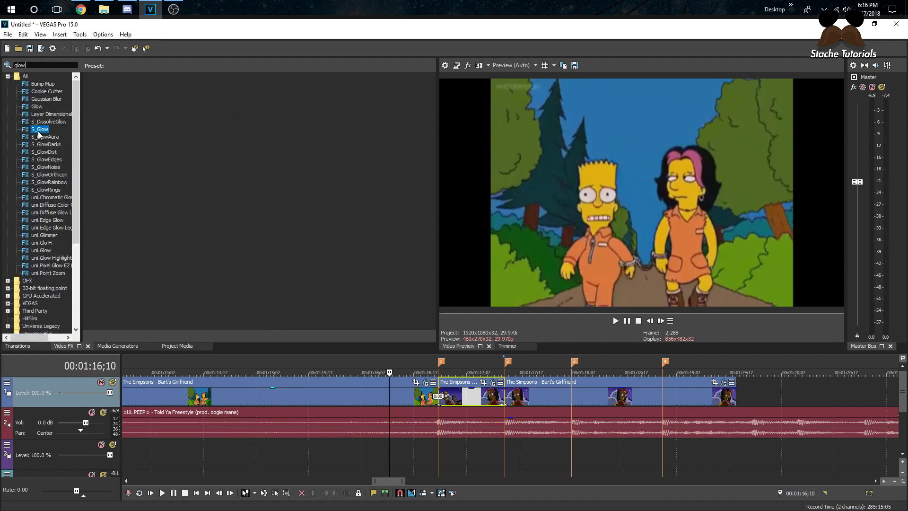
drag(111, 92, 459, 398)
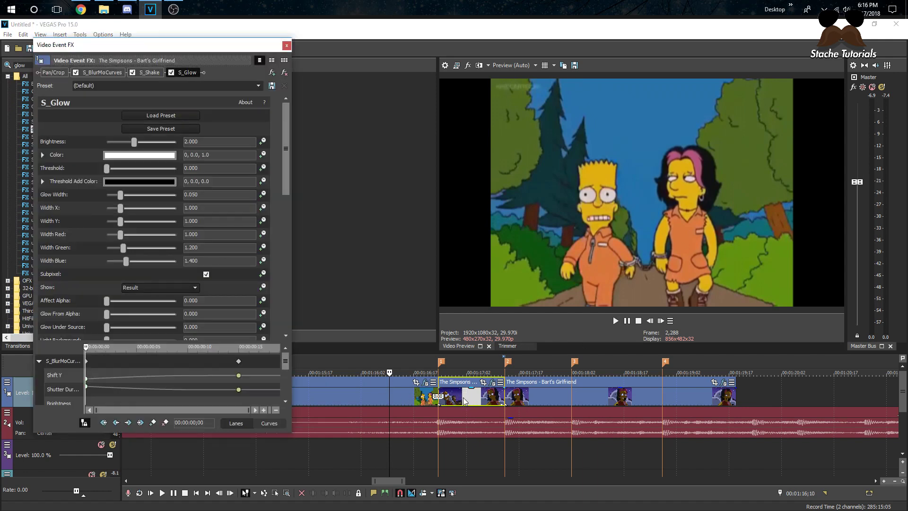
Advance eight frames from the short clip's start, enable keyframe animation for S_Glow's Brightness and set it to 0.000 there
click(438, 396)
click(661, 320)
click(661, 321)
click(661, 321)
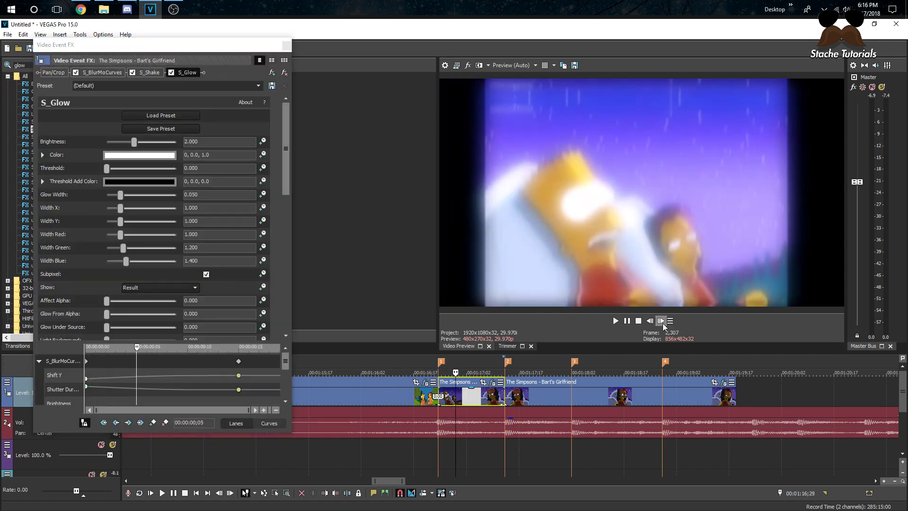
click(662, 322)
click(662, 322)
click(661, 321)
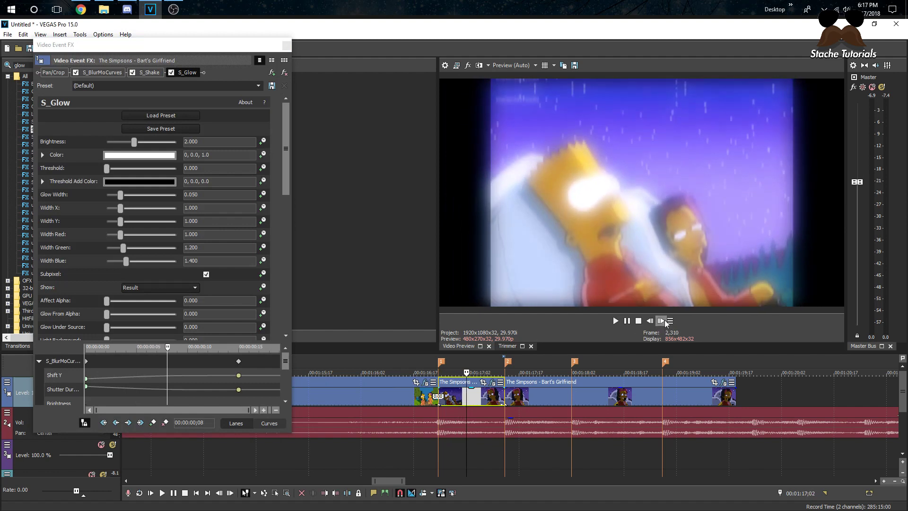
click(265, 148)
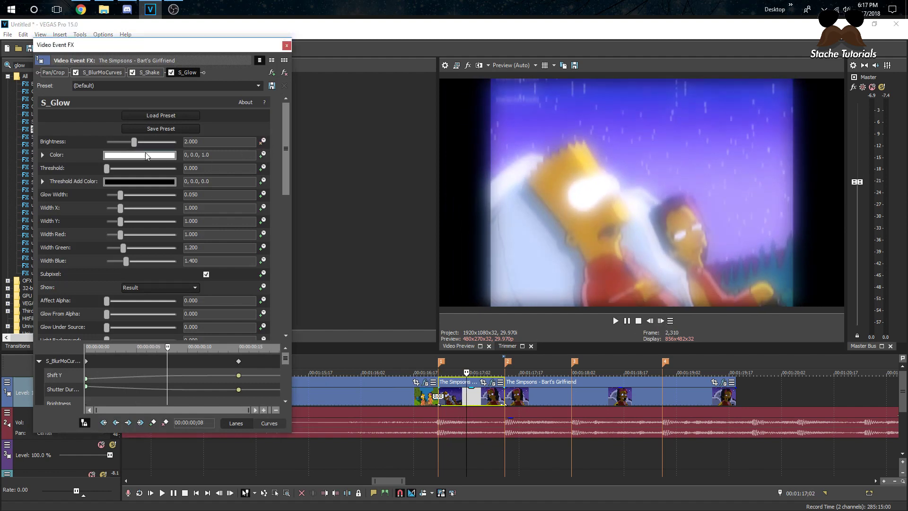
drag(135, 142, 105, 142)
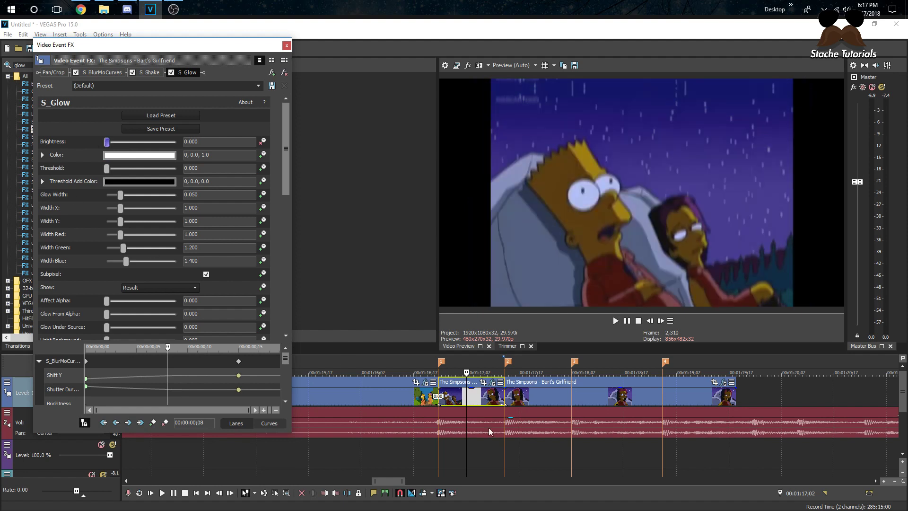
Play back the fading glow on the short clip, starting just before marker 1
click(425, 361)
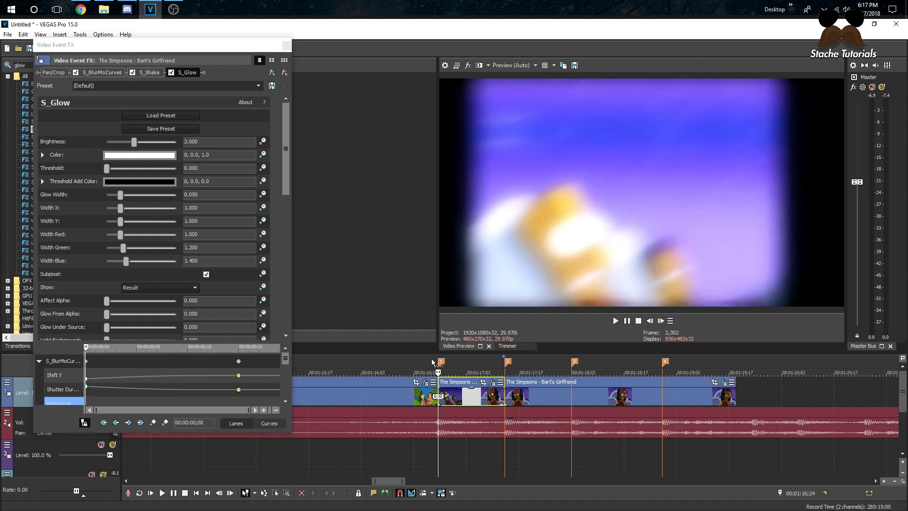
click(400, 366)
key(space)
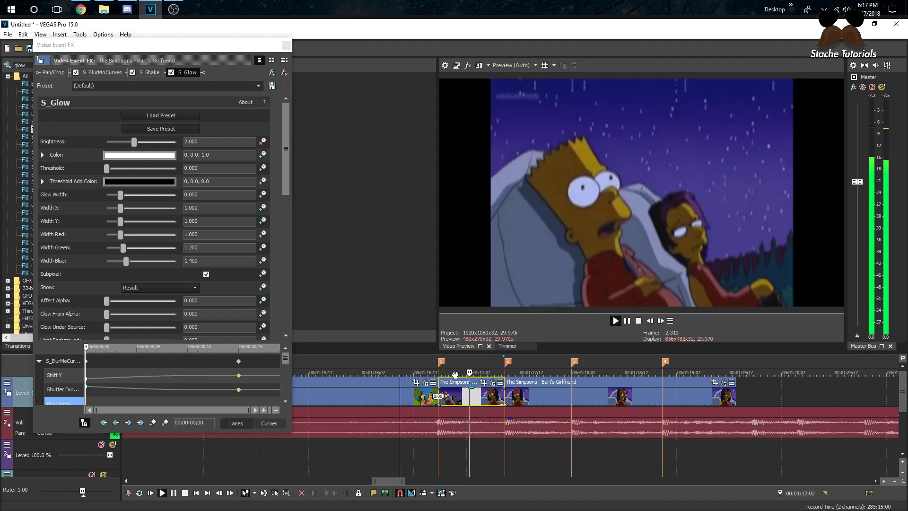
key(space)
key(space)
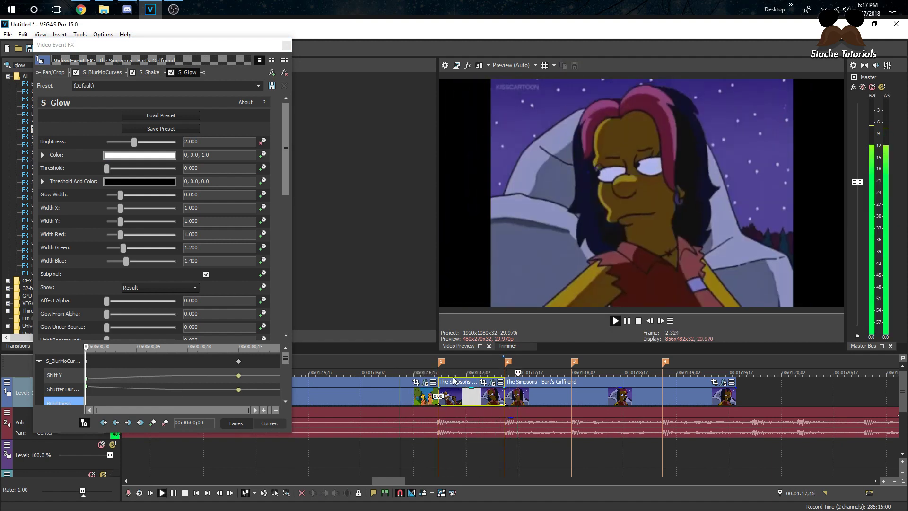
key(space)
Try an S_Glow Brightness of 0.510 at the start of the short clip and play back the result
click(440, 393)
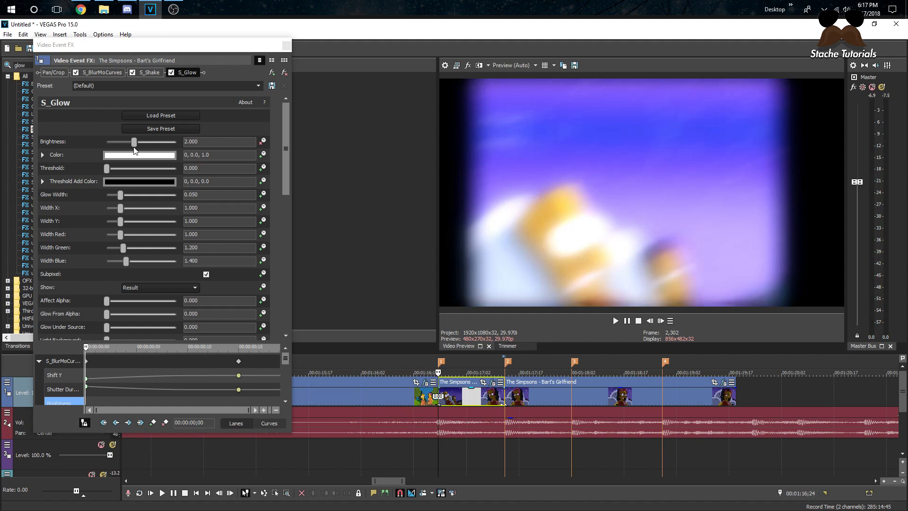
drag(134, 141, 114, 143)
click(422, 356)
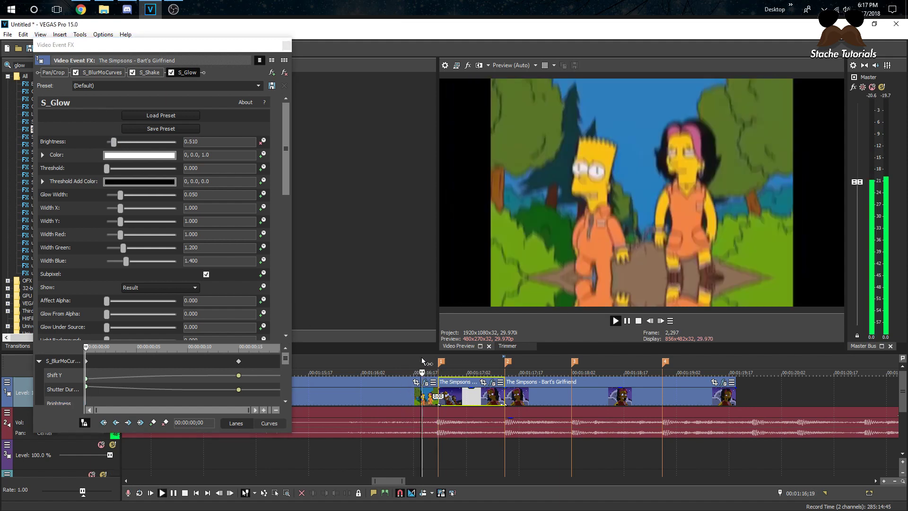
key(space)
key(space)
click(393, 362)
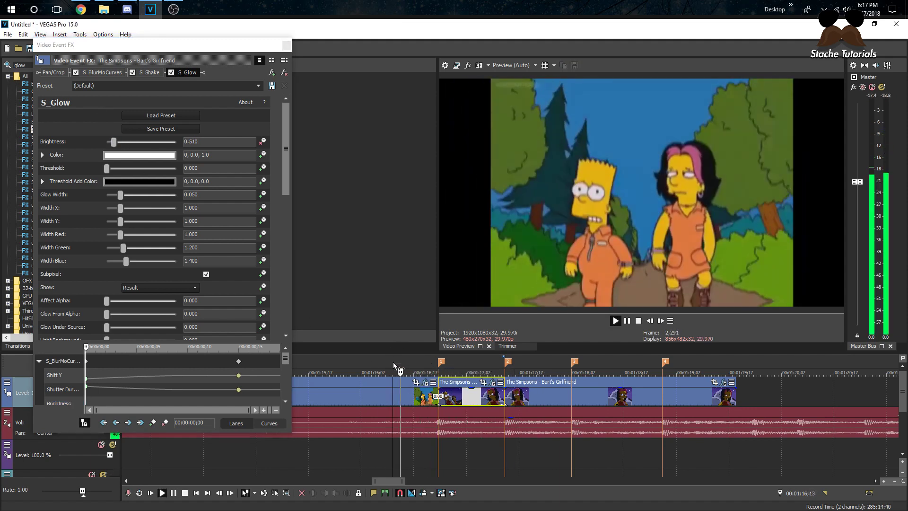
key(space)
key(space)
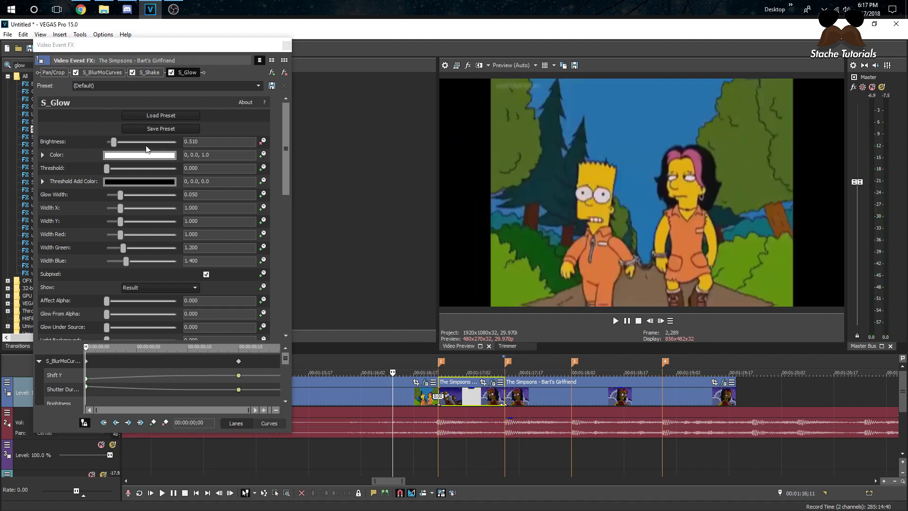
Set S_Glow's starting Brightness to 0.981, play back the clip, and close the Video Event FX window
drag(113, 142, 124, 143)
click(403, 360)
key(space)
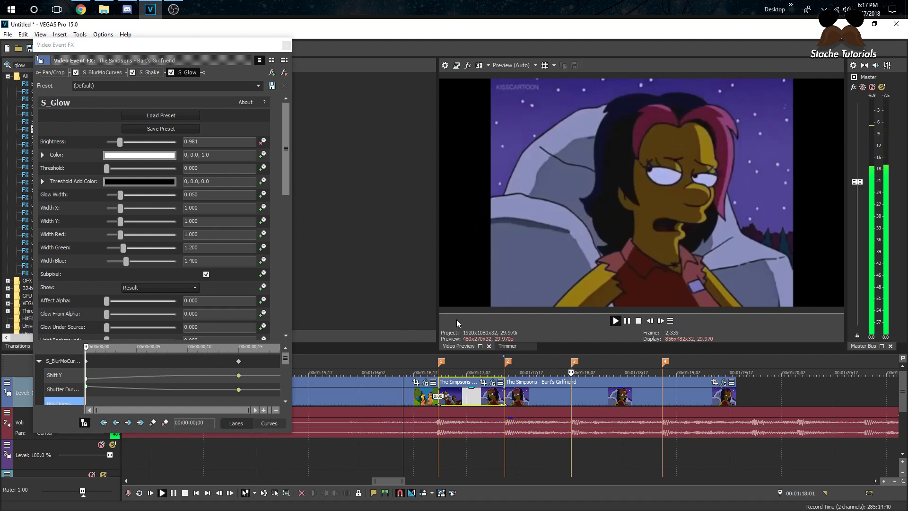
key(space)
click(287, 45)
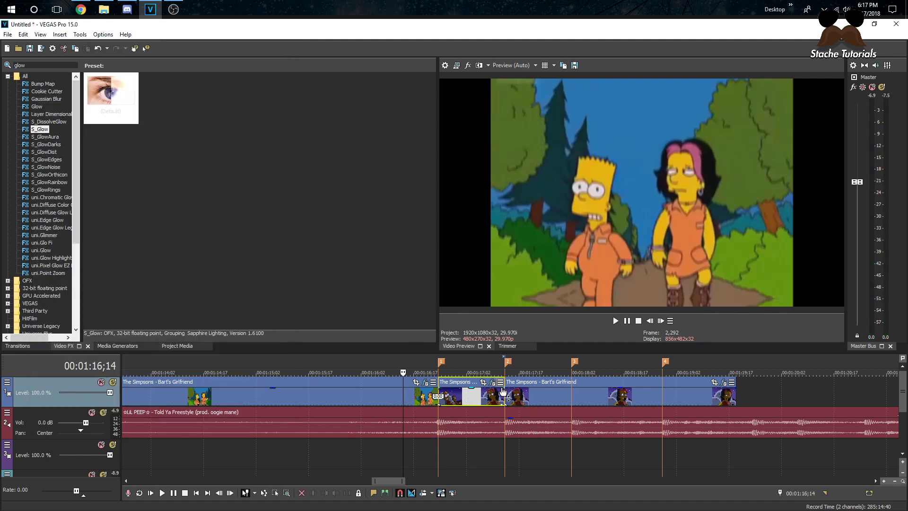
Play through the clips around marker 2, then split the last Simpsons clip at marker 3
click(497, 401)
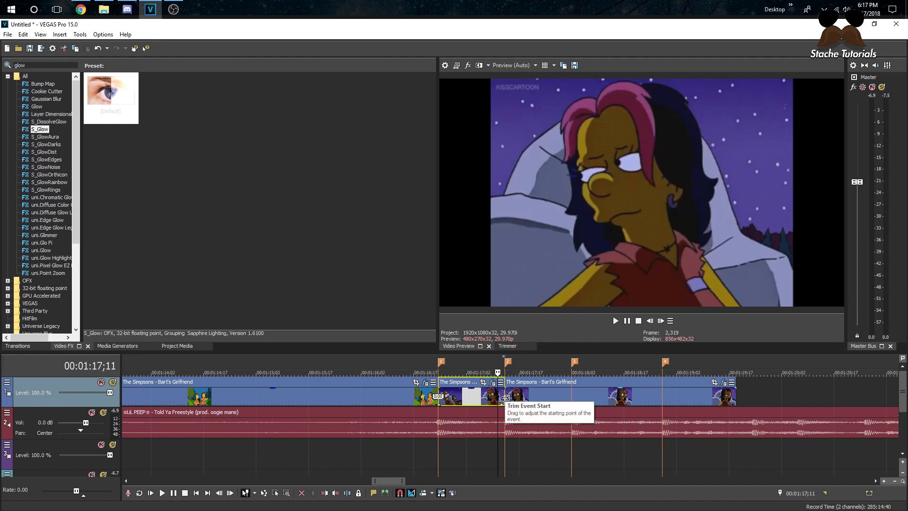
click(492, 397)
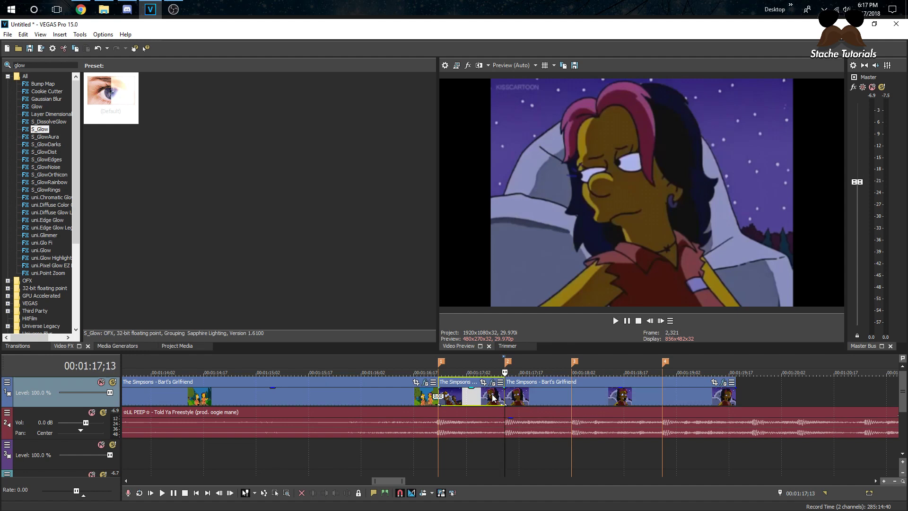
key(space)
click(569, 397)
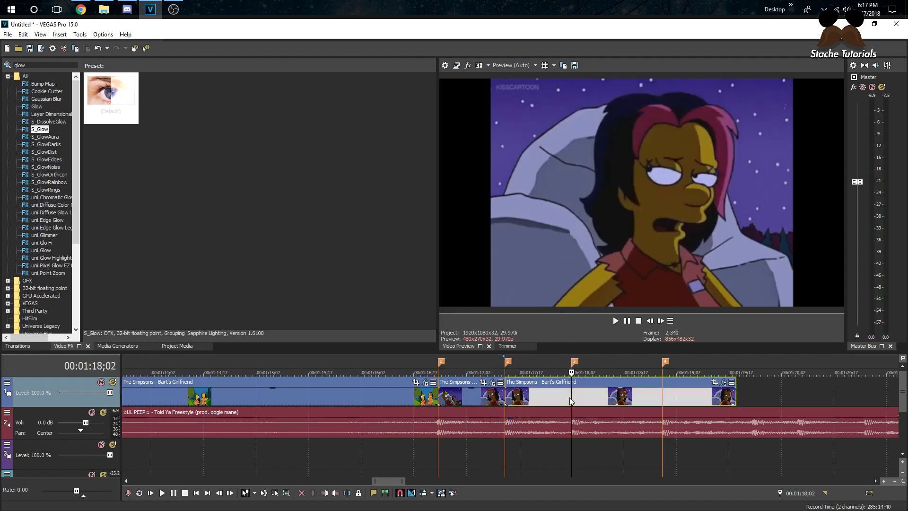
key(s)
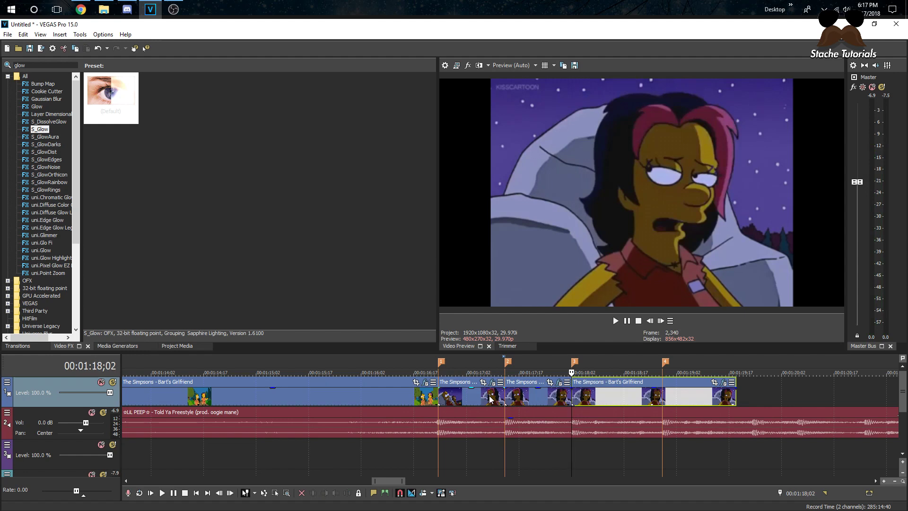
Find S_Shake among the video effects and apply its "kinda good little no motion blur" preset to the clip between markers 2 and 3
click(511, 396)
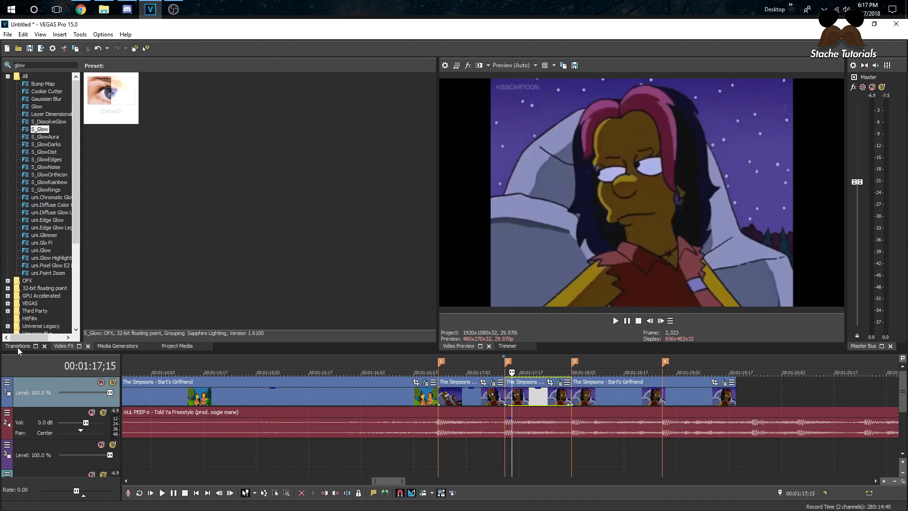
click(7, 66)
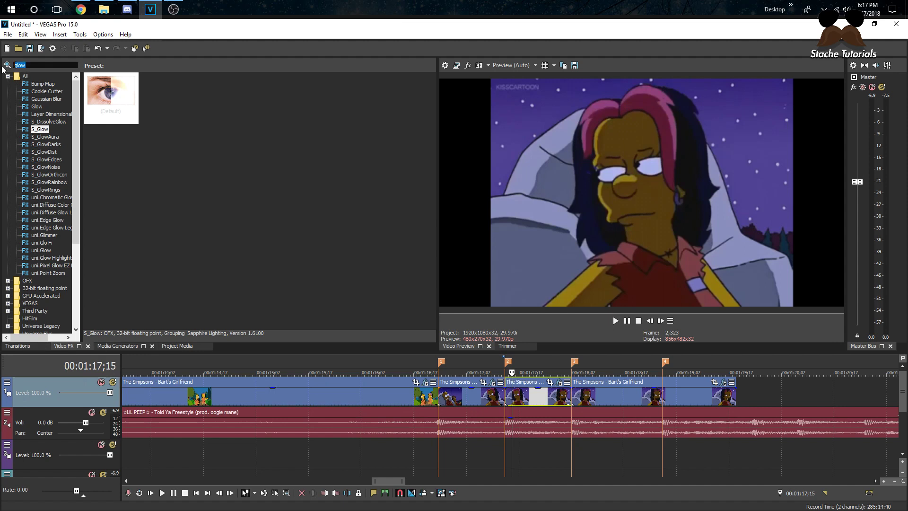
text(shake)
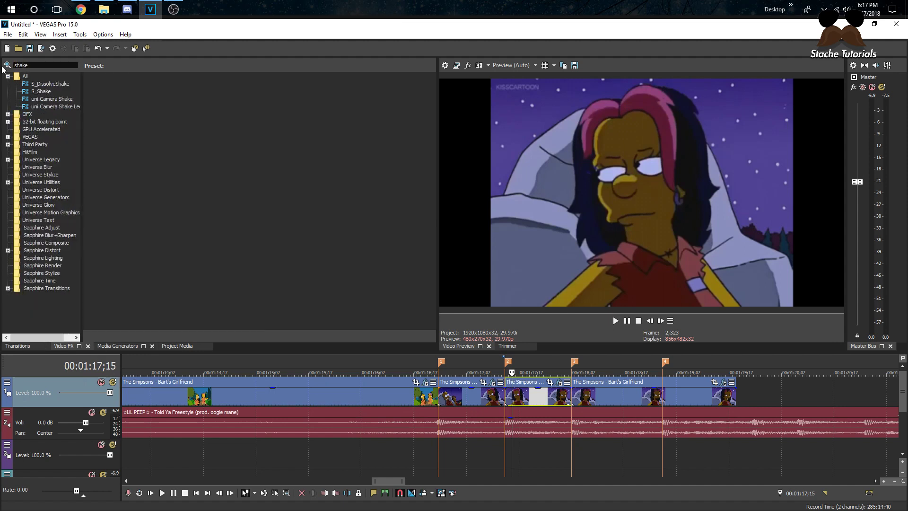
click(41, 90)
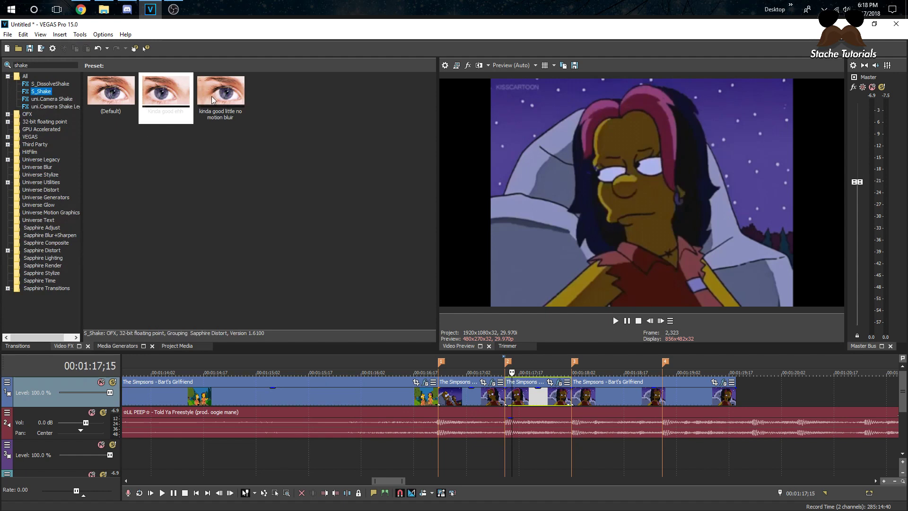
drag(213, 104, 524, 396)
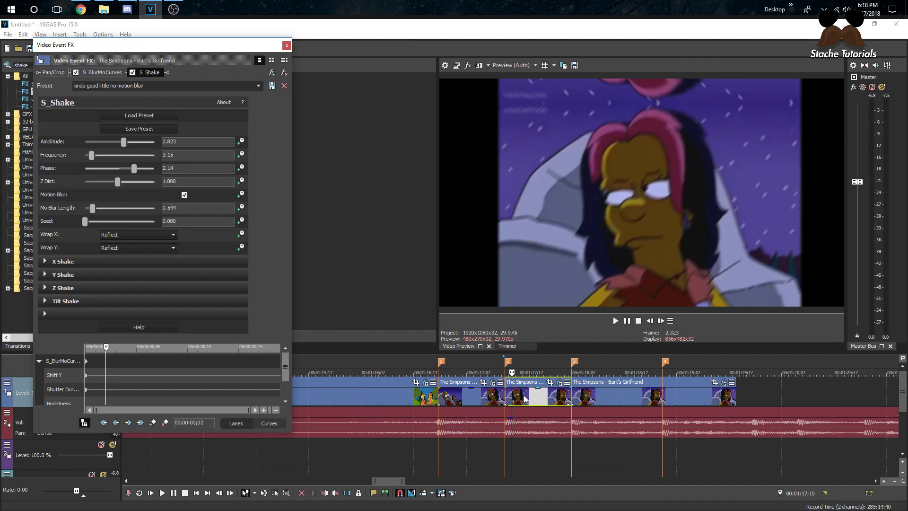
Set S_Shake's Mo Blur Length to 0.000, expand the Tilt Shake settings, and close the Video Event FX window
drag(94, 211, 85, 210)
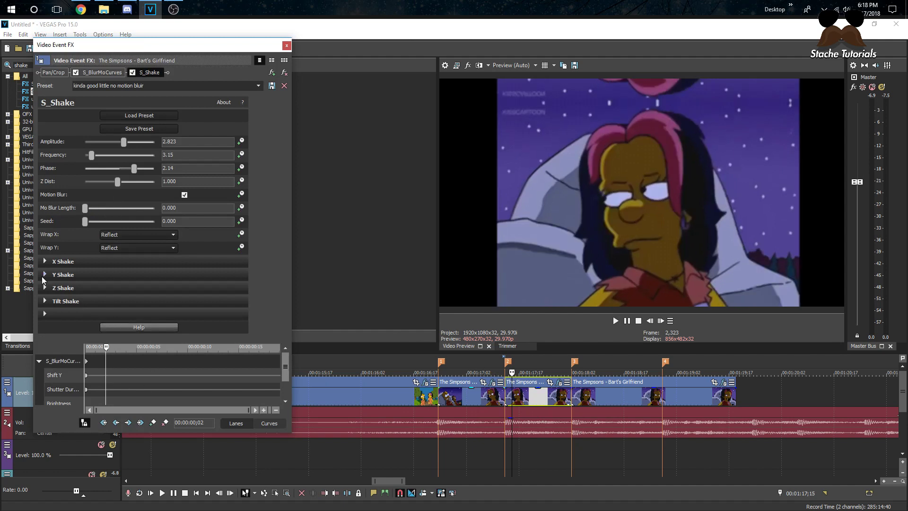
click(44, 302)
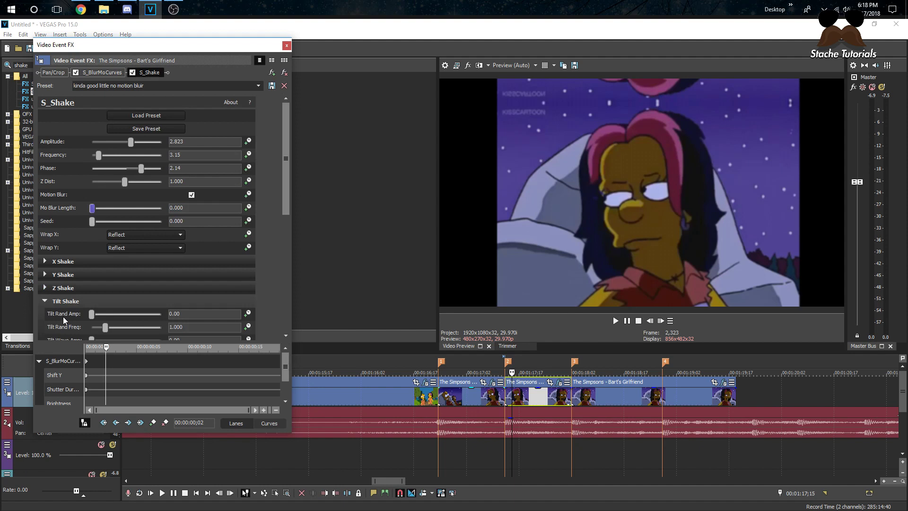
click(489, 401)
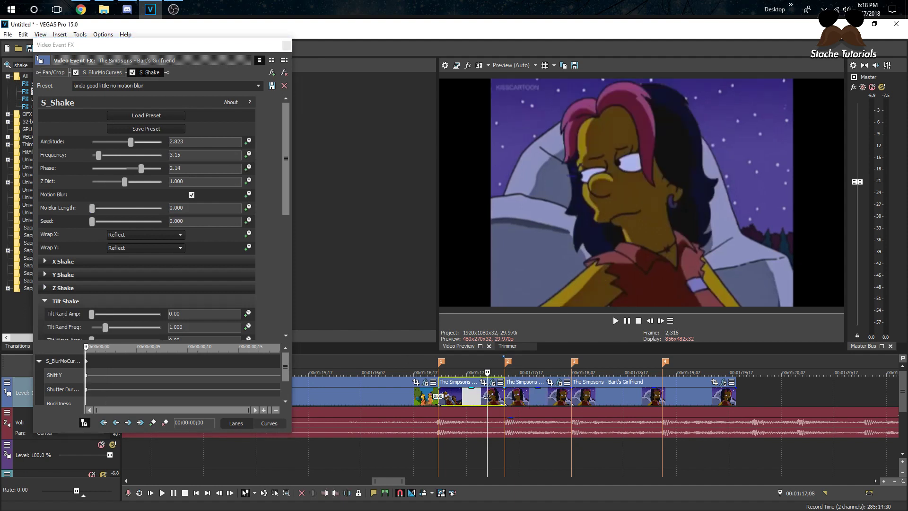
click(287, 45)
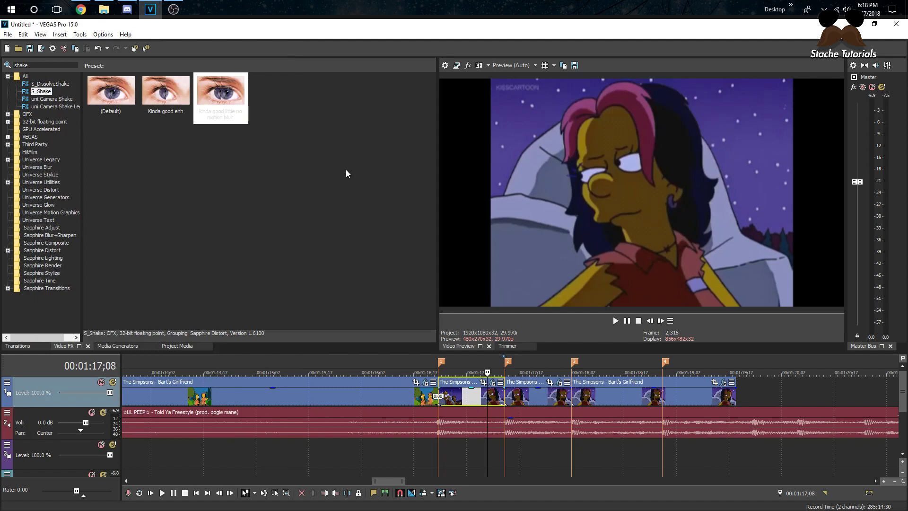
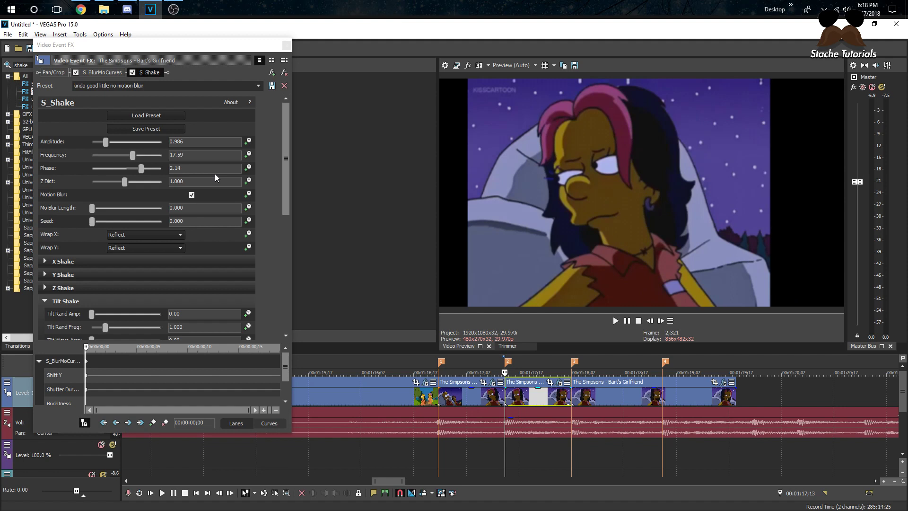
Enable keyframe animation for S_Shake's Amplitude at the marker 2 clip's start, advance seven frames and set it to 0.000
click(428, 401)
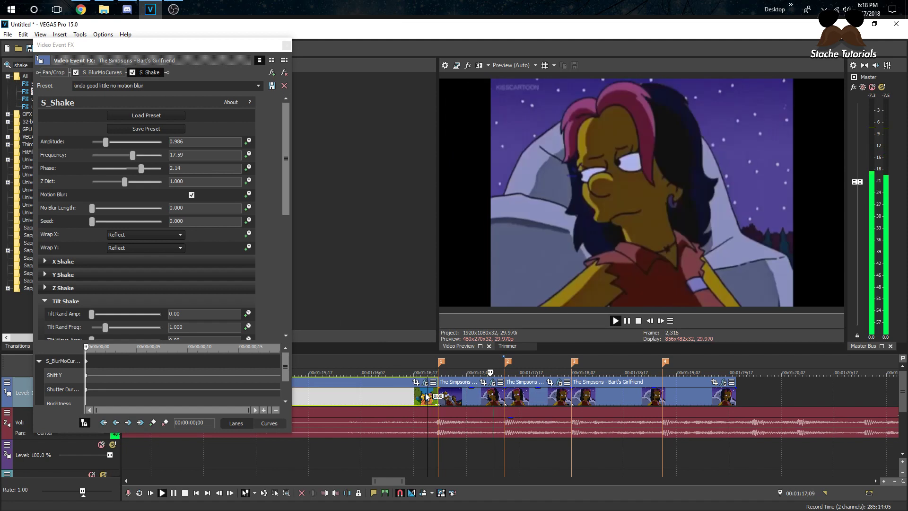
click(503, 400)
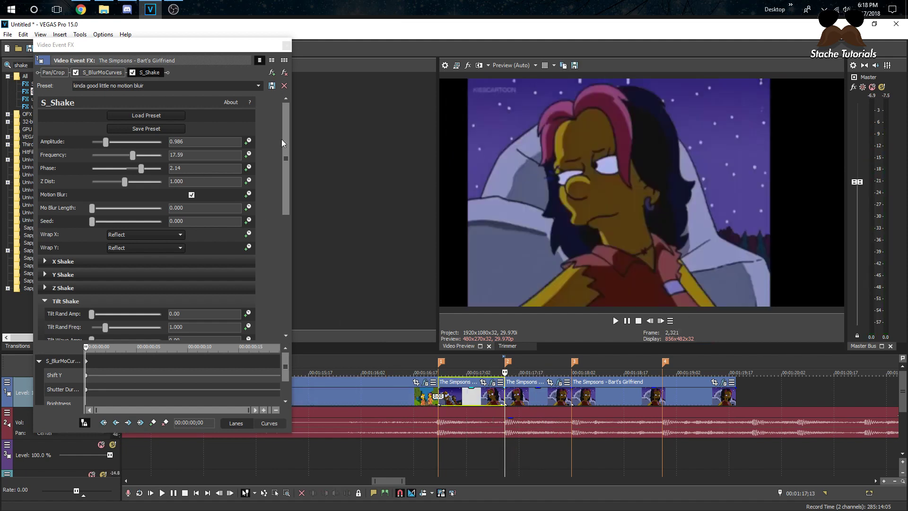
click(219, 142)
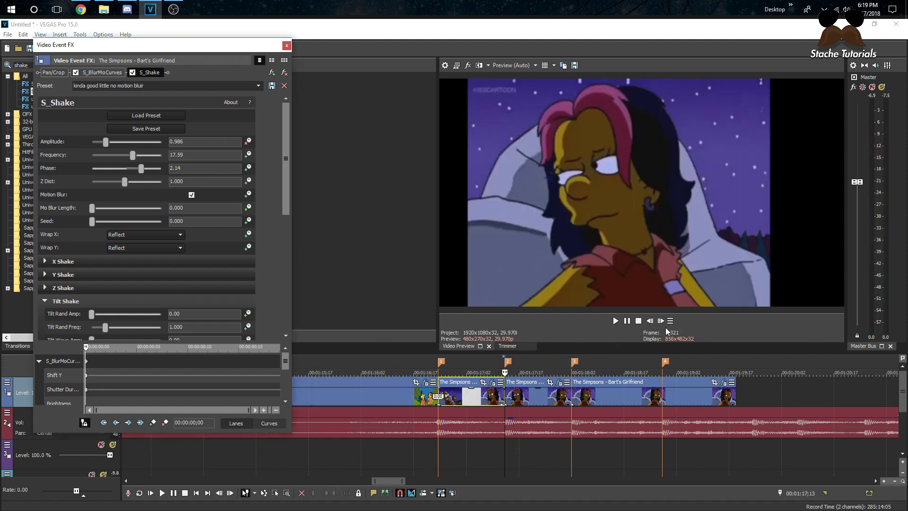
key(space)
click(670, 320)
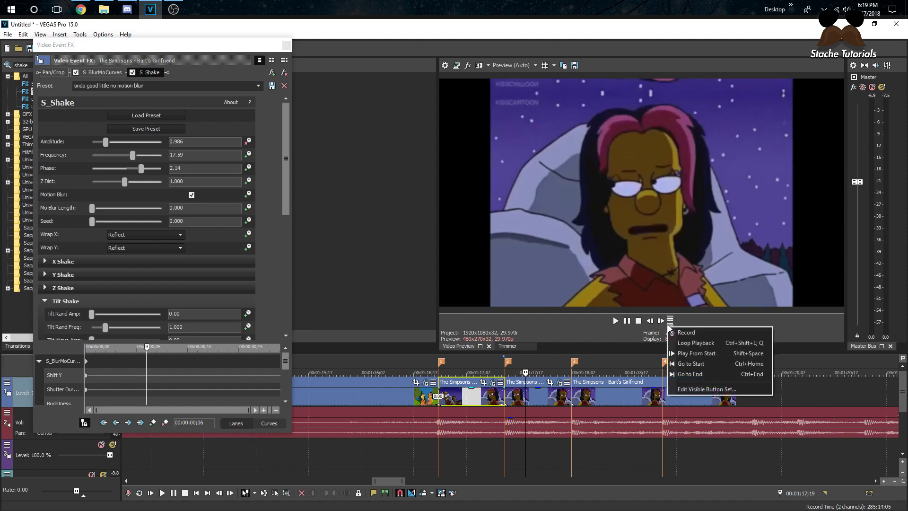
click(670, 322)
drag(103, 142, 91, 142)
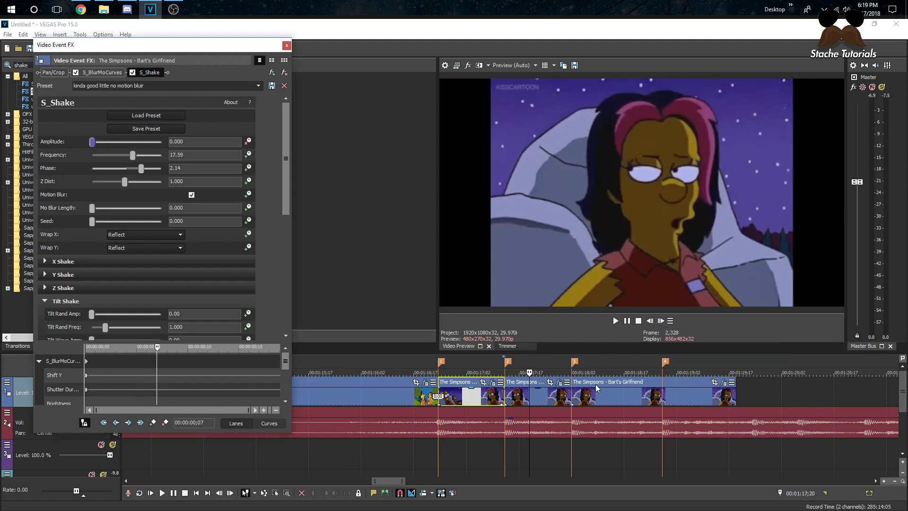
Play back the fading shake from just before marker 1 and again from just before marker 2
click(424, 395)
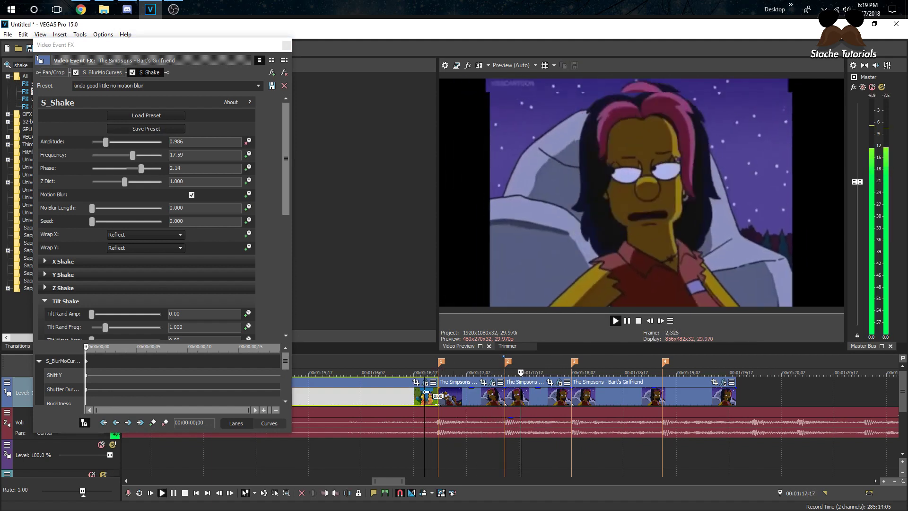
key(space)
click(506, 400)
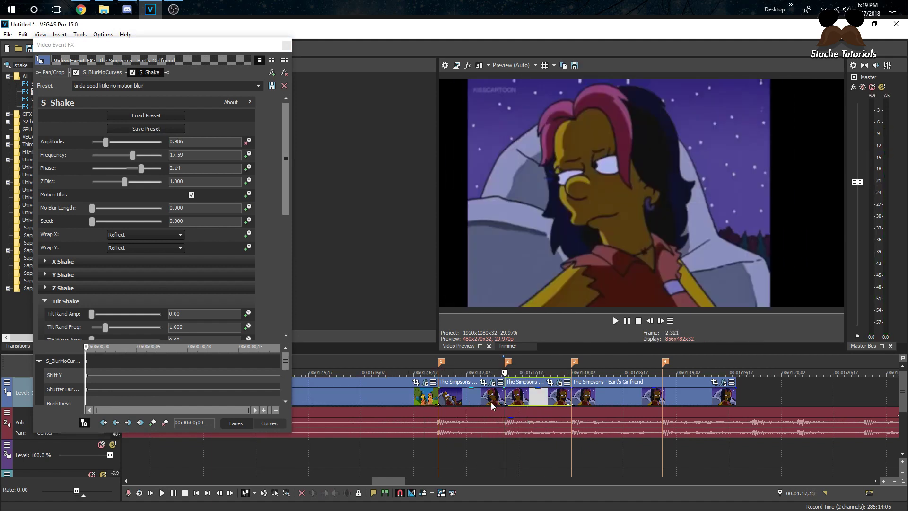
click(492, 401)
key(space)
click(501, 400)
key(space)
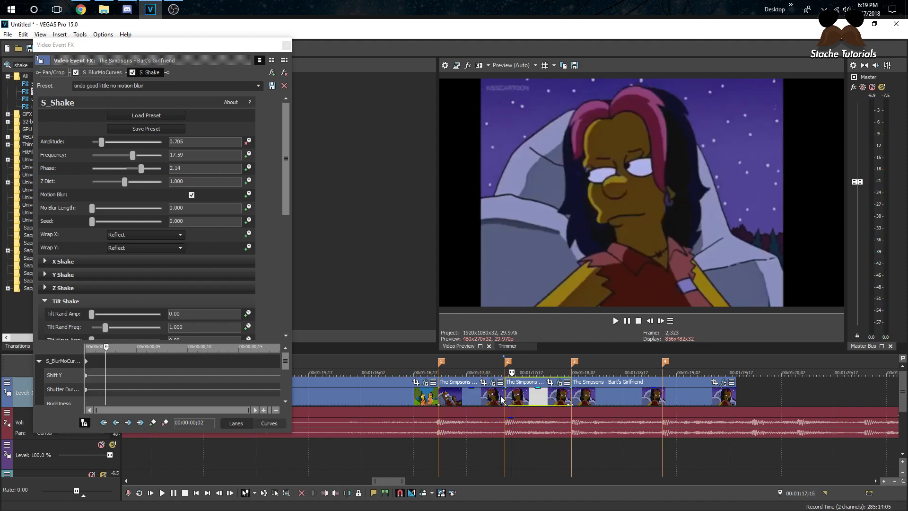
Try an S_Shake Frequency of 9.25 on the clip after marker 2 and play back the result
drag(135, 154, 114, 155)
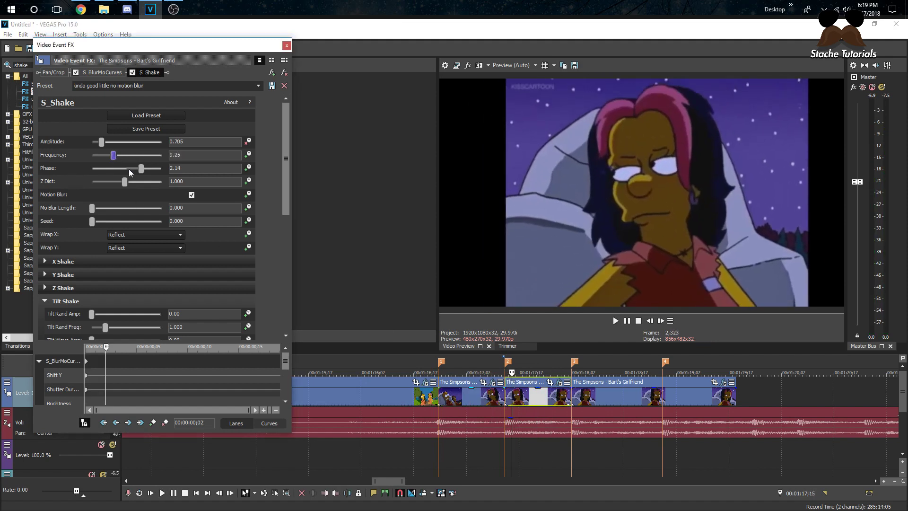
key(space)
click(467, 399)
key(space)
click(429, 395)
key(space)
key(space)
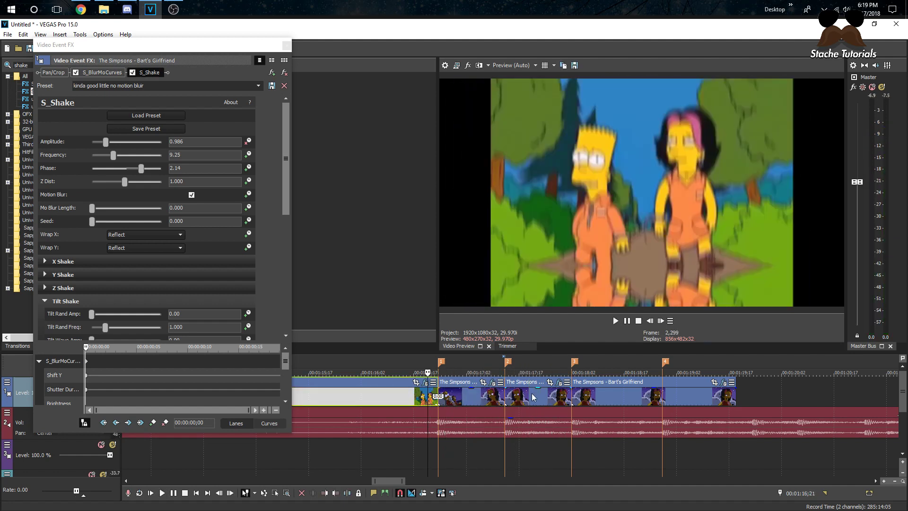
Try an S_Shake Z Dist of 0.001, play back the clip after marker 2, and restore Z Dist to 1.000
drag(127, 183, 123, 185)
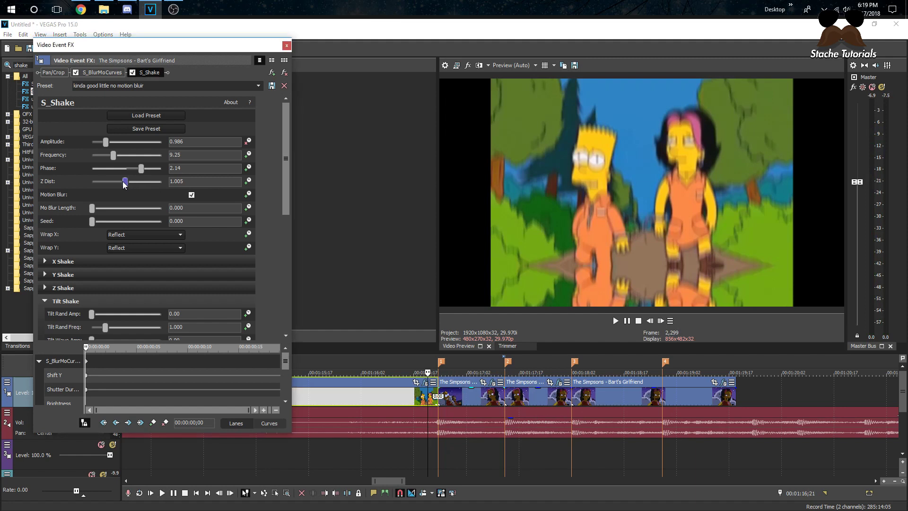
double_click(203, 182)
text(0.001)
key(Return)
click(490, 400)
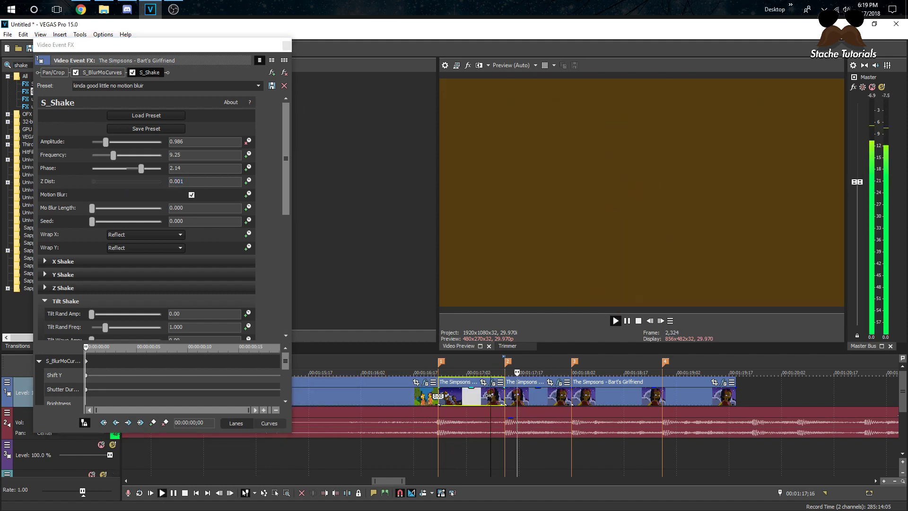
click(522, 396)
double_click(130, 175)
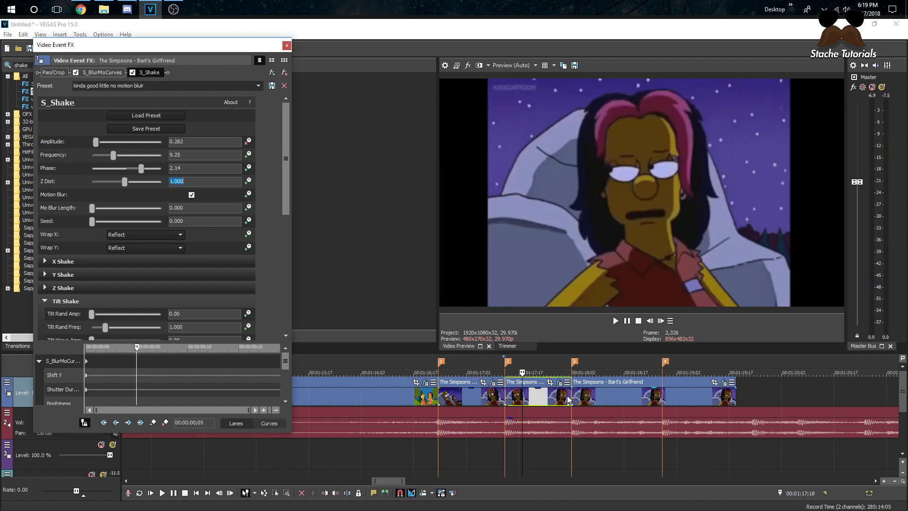
Set S_Shake's Frequency to 3.35 and Phase to 0.99, and play back the clip after marker 2
click(478, 399)
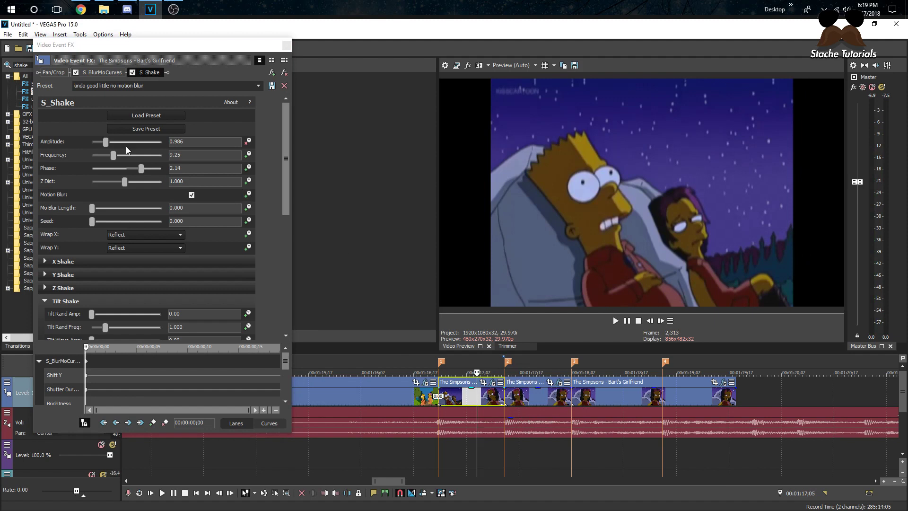
drag(115, 158, 103, 157)
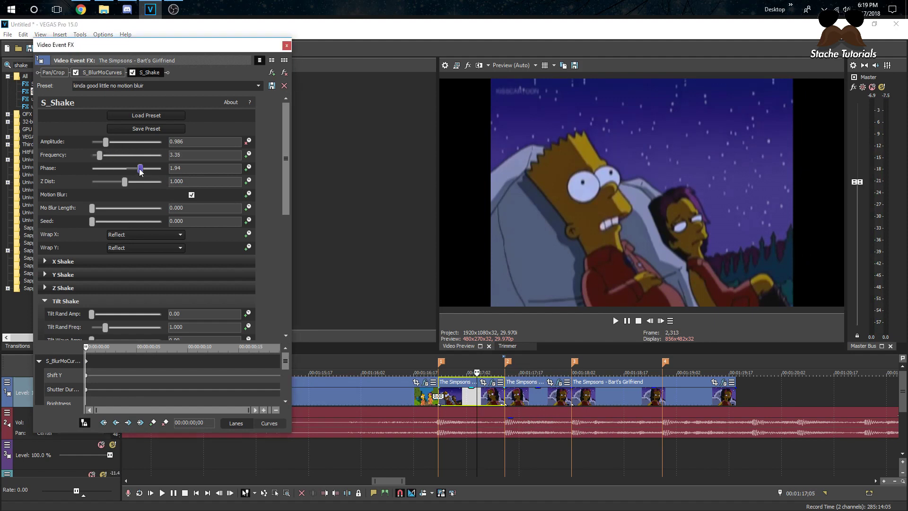
click(480, 419)
key(space)
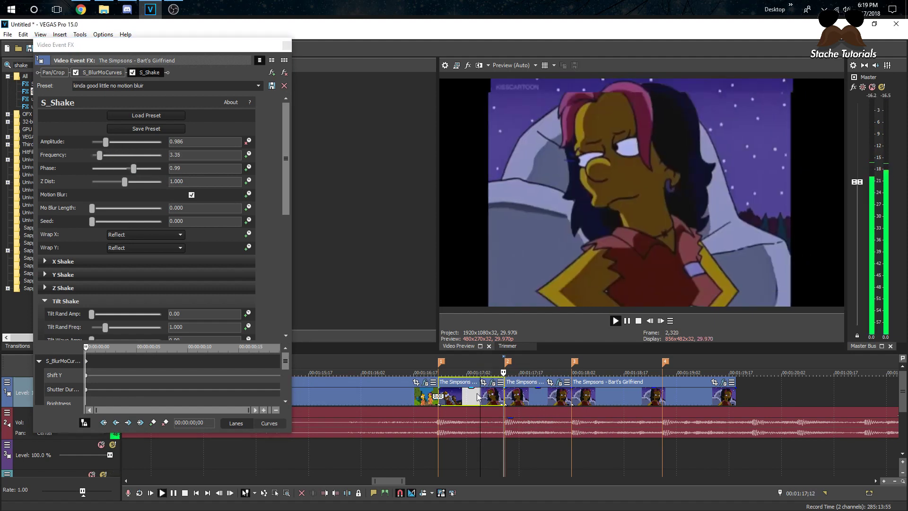
key(space)
Set S_Shake's Frequency to 6.41 and play back the shake at marker 2
drag(100, 155, 107, 155)
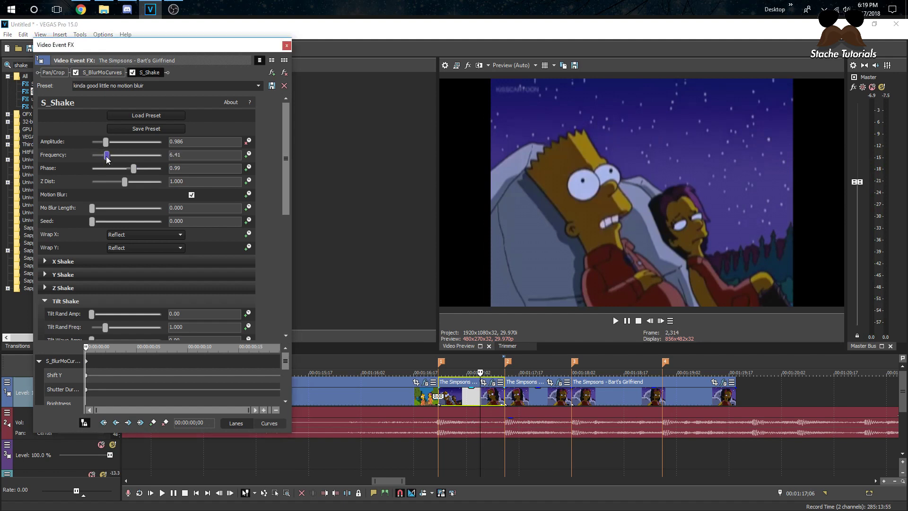
click(472, 403)
key(space)
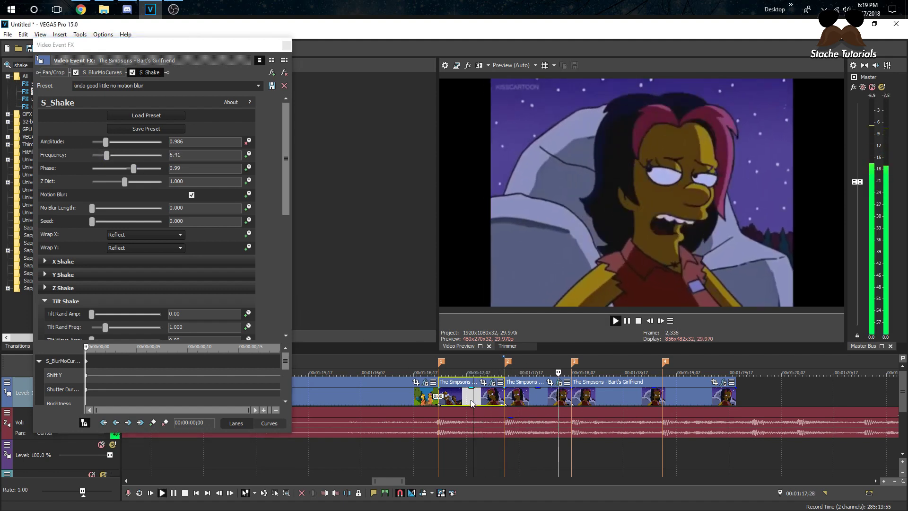
key(space)
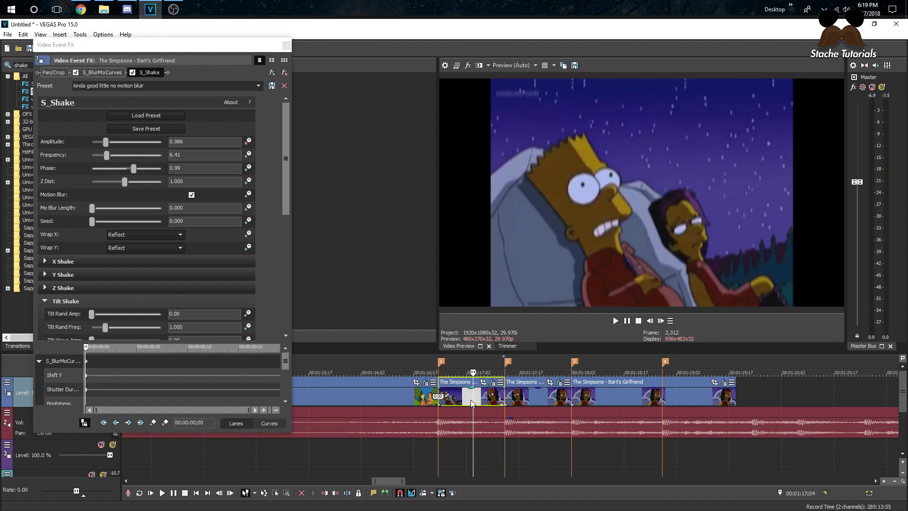
Replay the adjusted shake at marker 2, then play the sequence from just before marker 1
key(space)
key(space)
key(space)
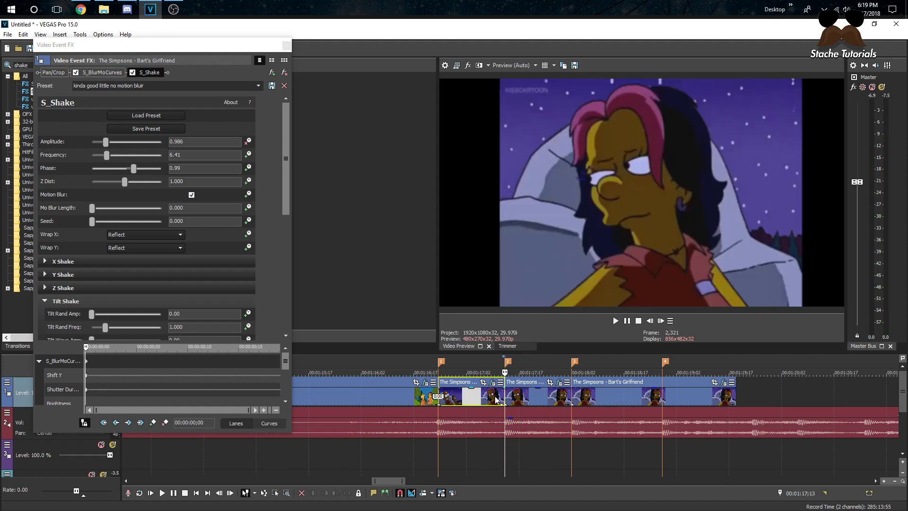
key(space)
click(421, 396)
key(space)
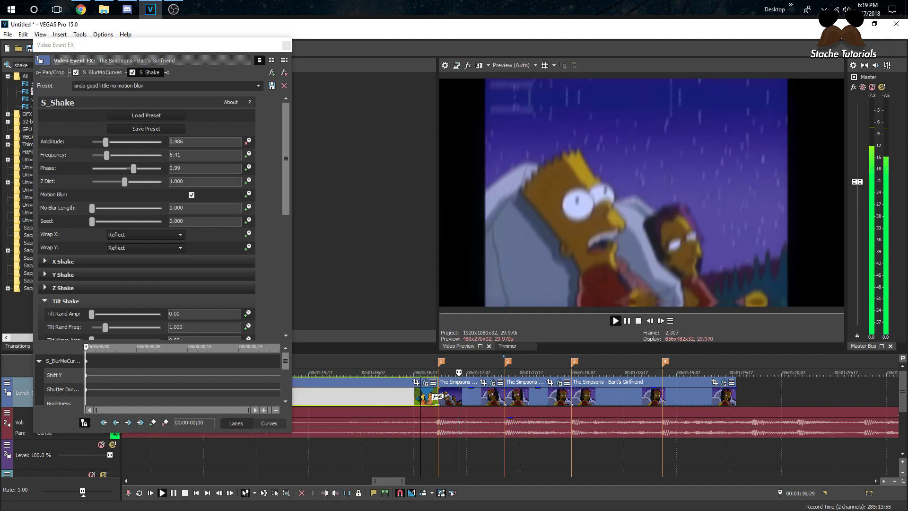
Set S_Shake's Mo Blur Length to 1.088 on the clip after marker 2
key(space)
click(506, 396)
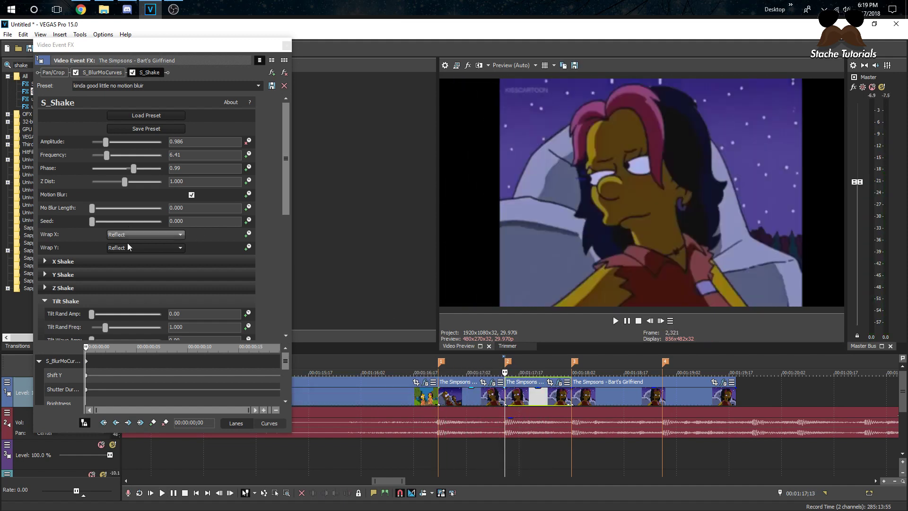
drag(92, 208, 107, 210)
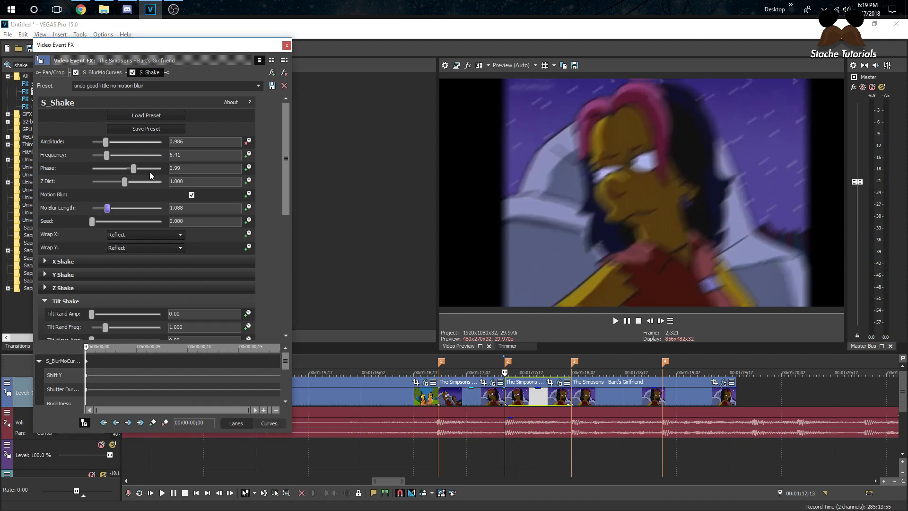
click(487, 396)
key(space)
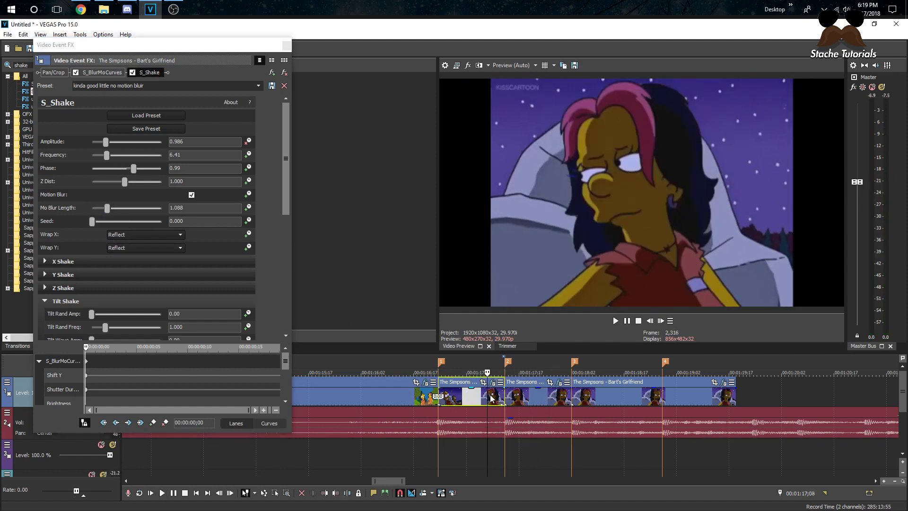
Play the sequence from just before marker 1 to check the blurred shake, and close the effect settings
click(424, 396)
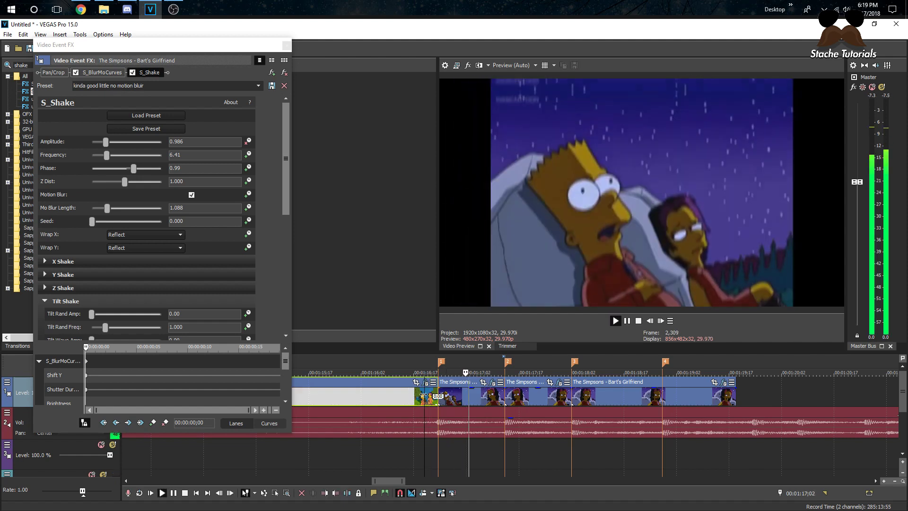
key(space)
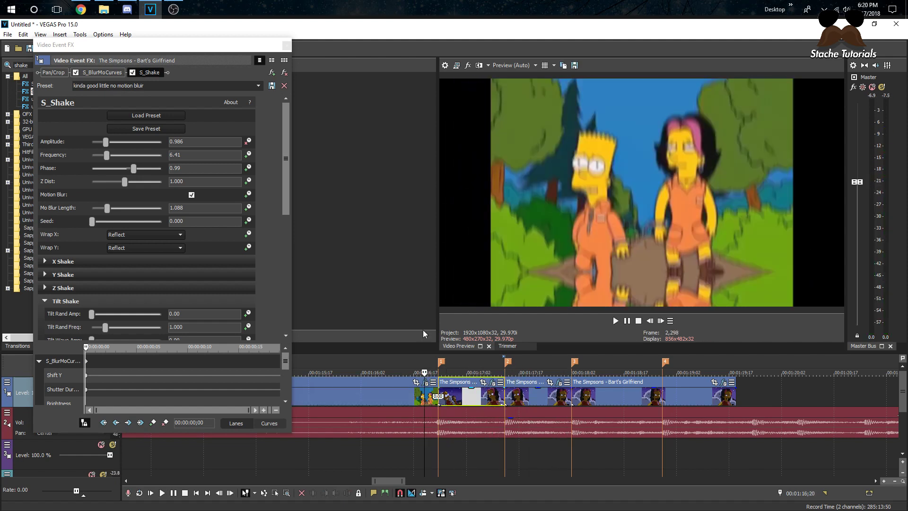
key(space)
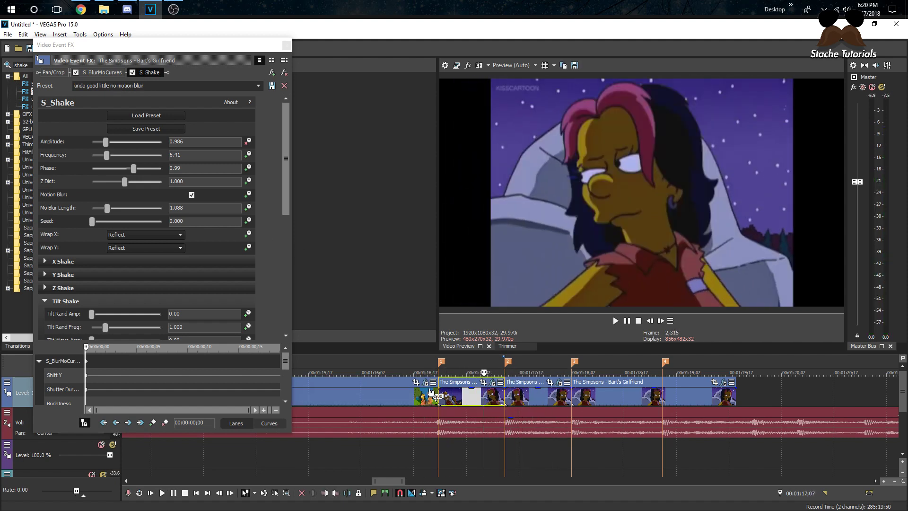
click(426, 397)
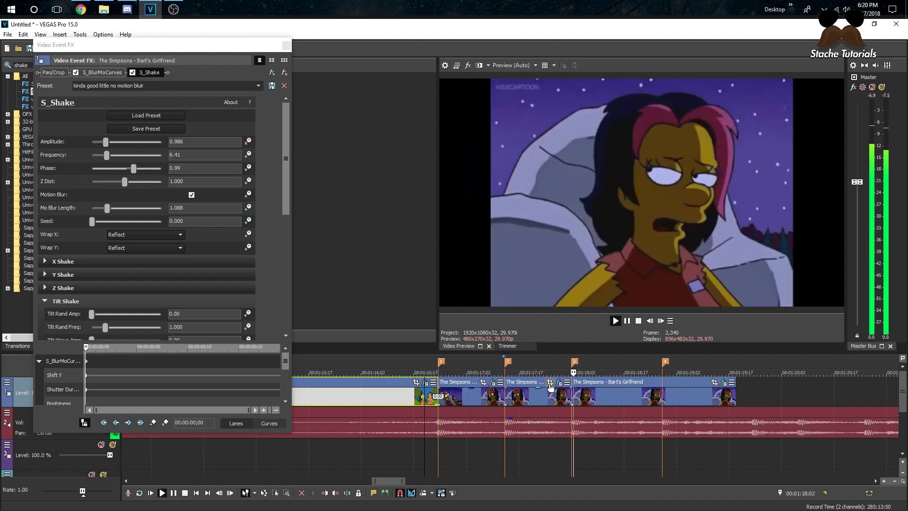
key(space)
click(287, 45)
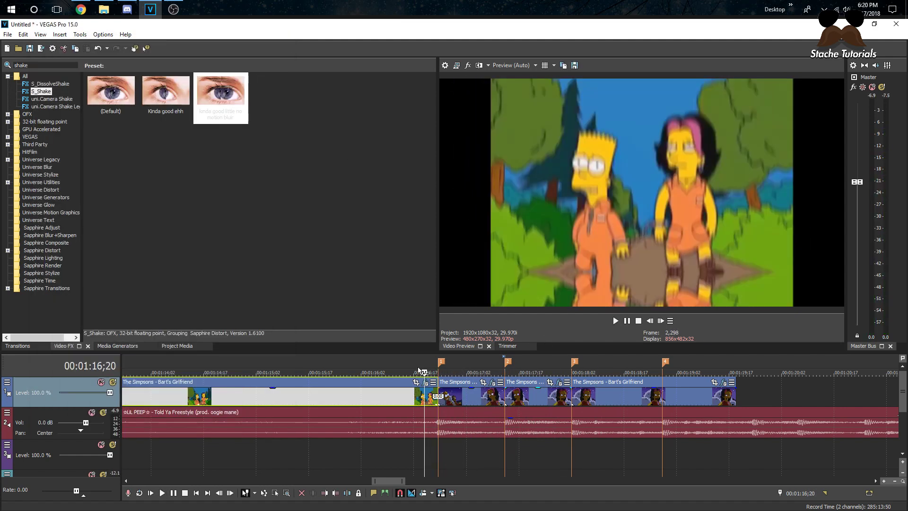
Find the Brightness and Contrast effect and apply its Brighter preset to the clip after marker 2
click(519, 401)
drag(61, 65, 5, 69)
text(glo)
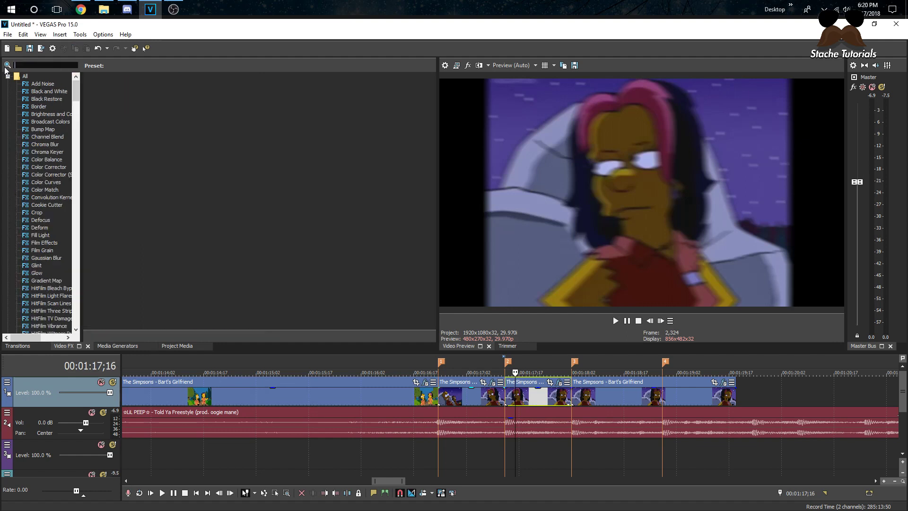
key(BackSpace)
key(BackSpace)
key(BackSpace)
text(bright)
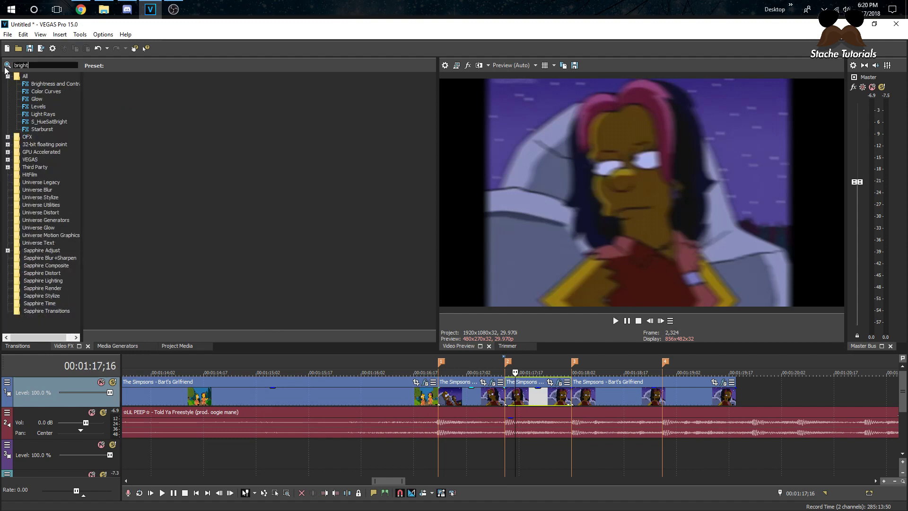
click(64, 86)
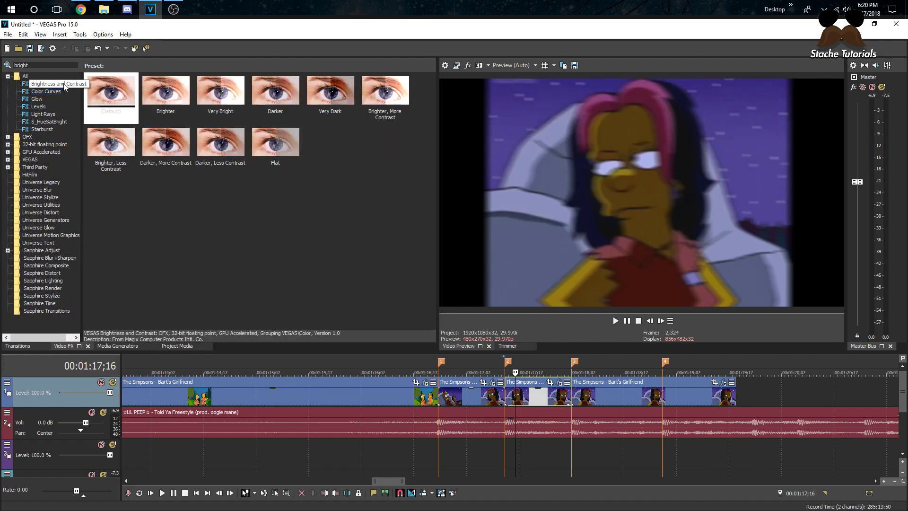
drag(166, 91, 534, 397)
Animate the effect's Brightness and set it to 0 at seven frames into the clip after marker 2
click(503, 396)
key(space)
key(space)
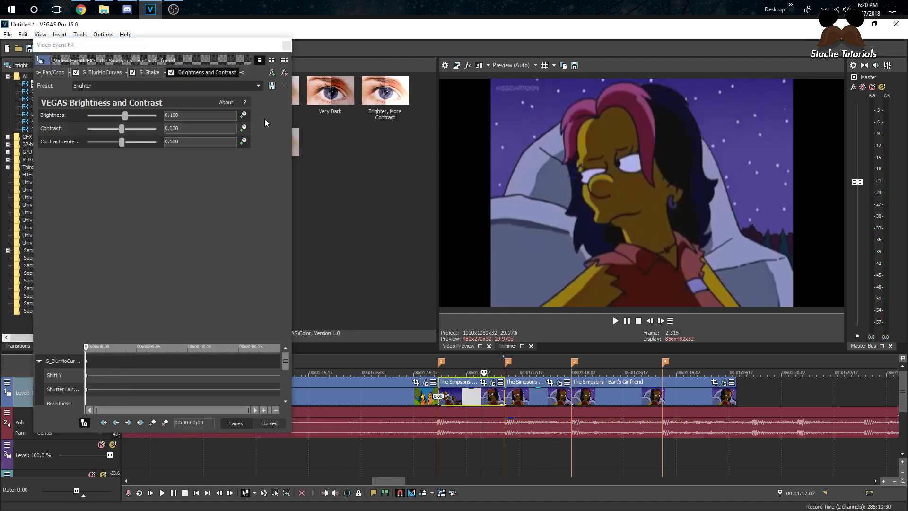
click(535, 397)
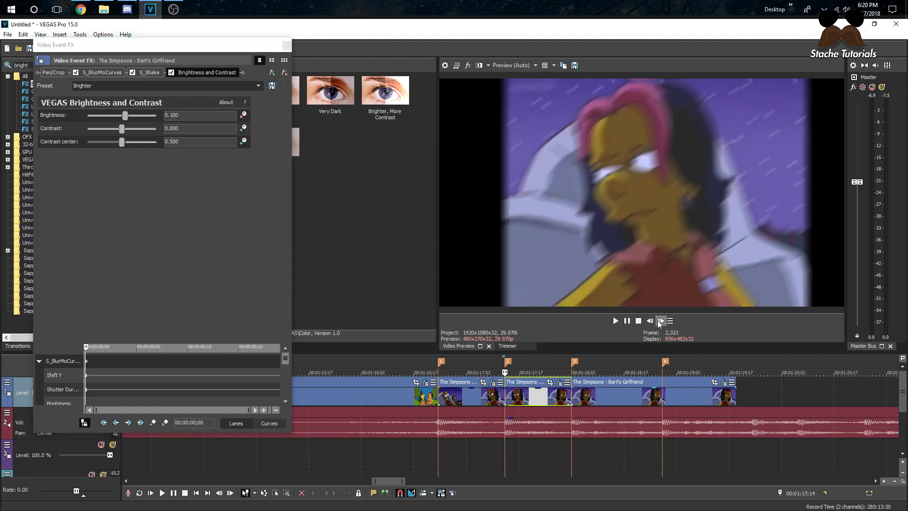
click(660, 321)
click(661, 321)
click(112, 110)
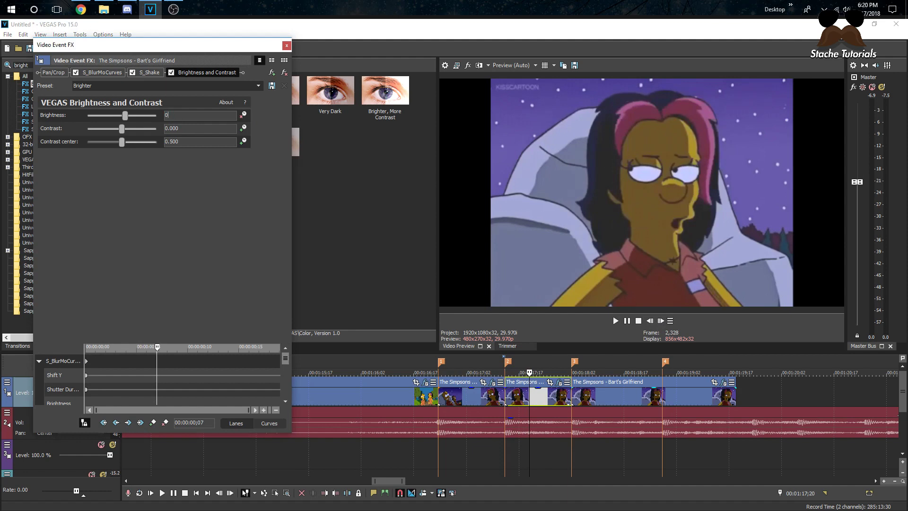
key(Return)
Play the brightness fade from just before marker 1 and close the effect settings
key(space)
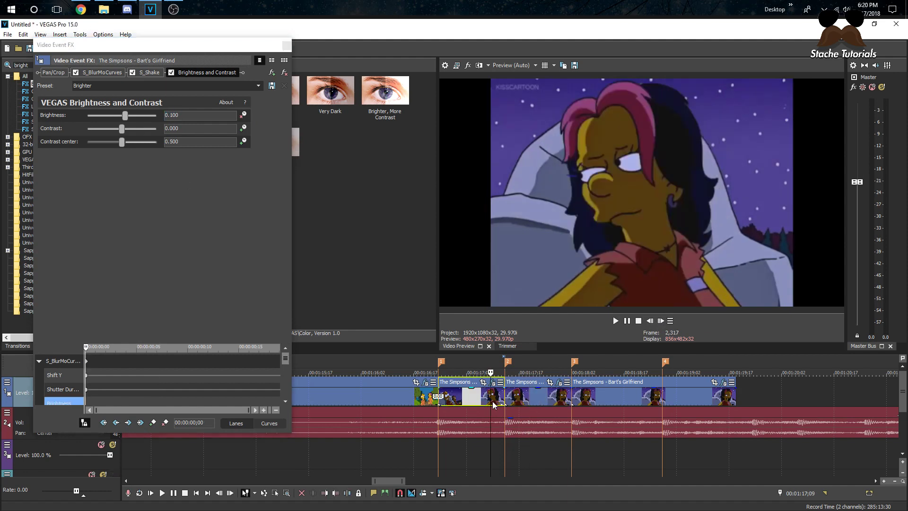
click(417, 396)
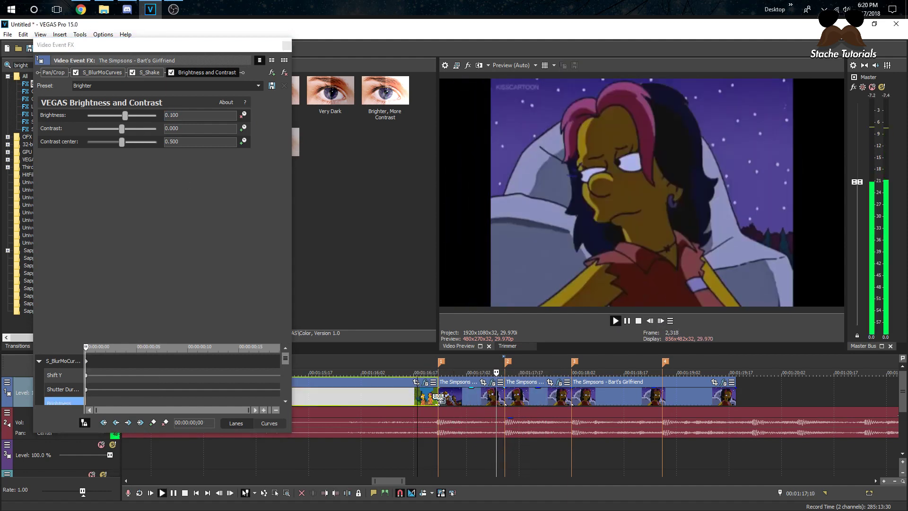
key(space)
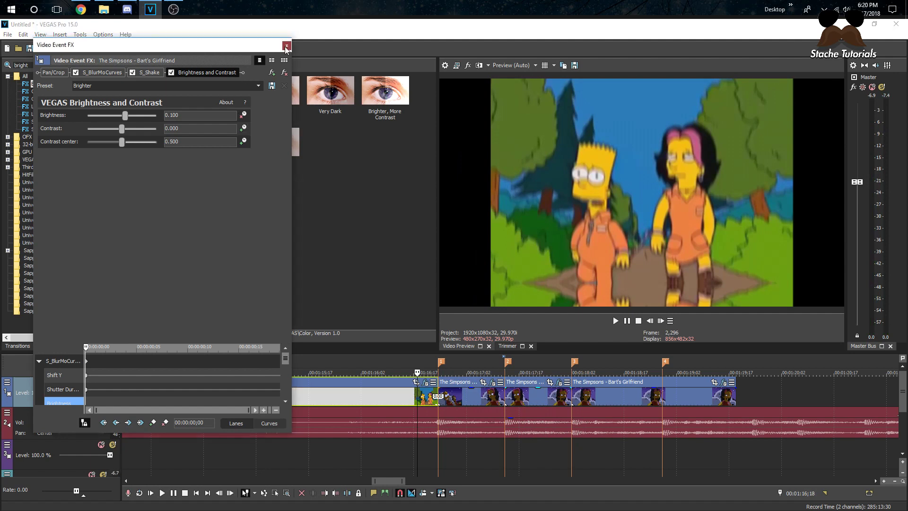
click(287, 45)
Apply the default S_Glow to the clip after marker 2 and animate its Brightness at seven frames in
triple_click(28, 64)
text(glow)
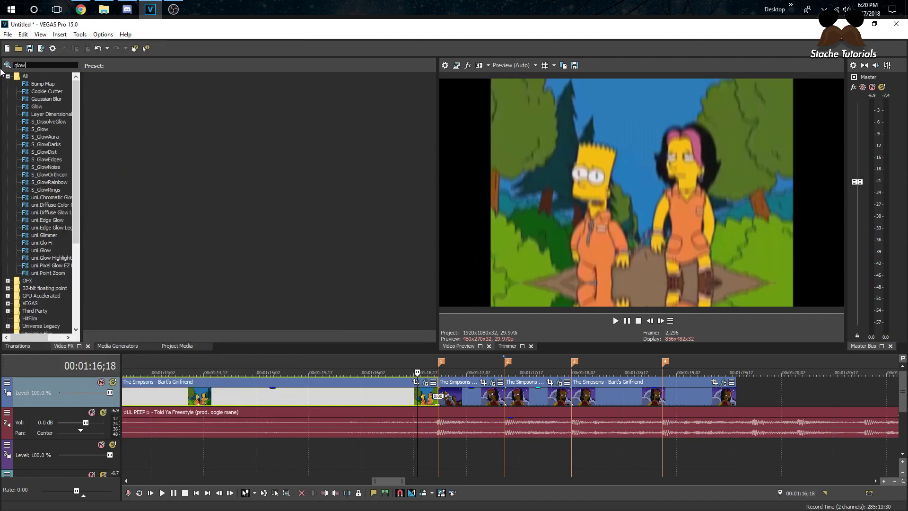
click(40, 129)
drag(40, 129, 517, 401)
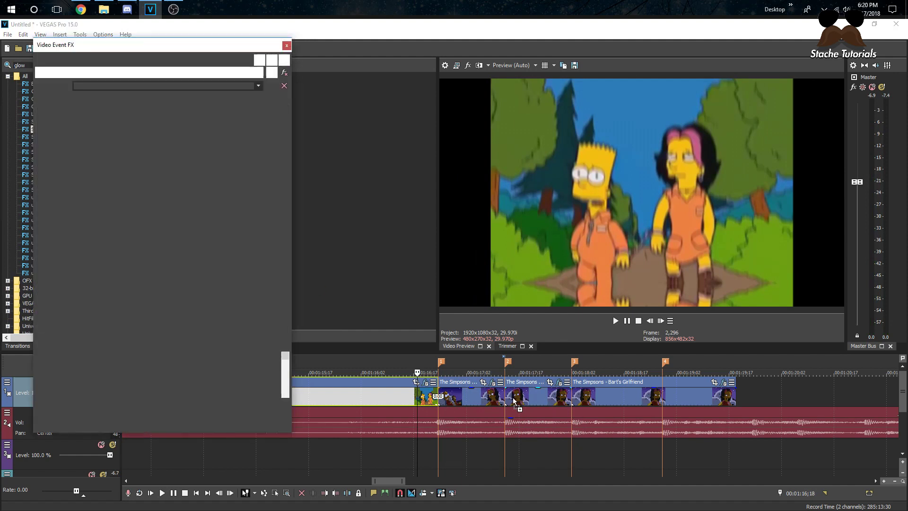
click(660, 320)
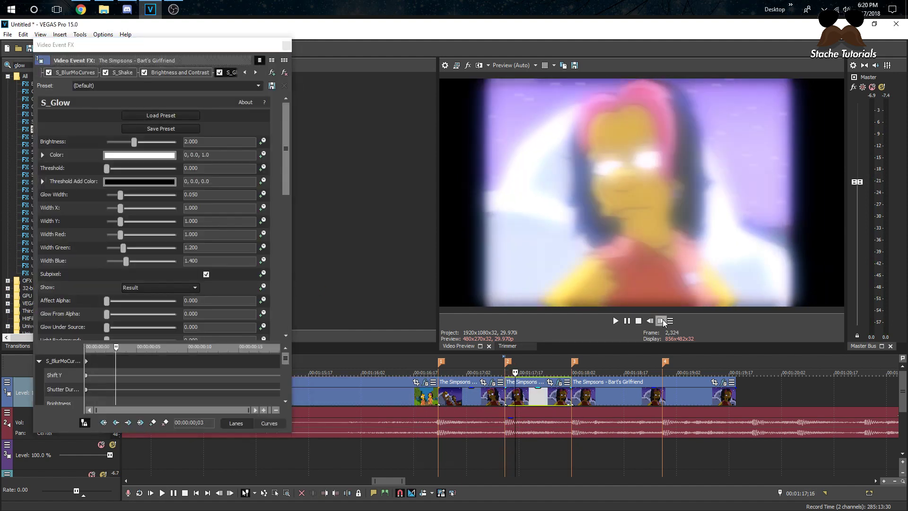
click(263, 144)
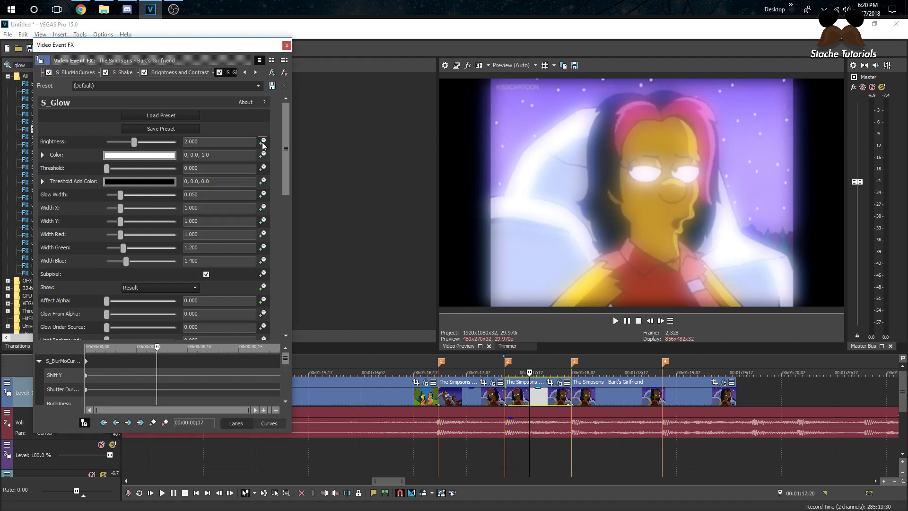
Play the combined shake and glow from just before marker 1 and close the effect settings
click(413, 401)
key(space)
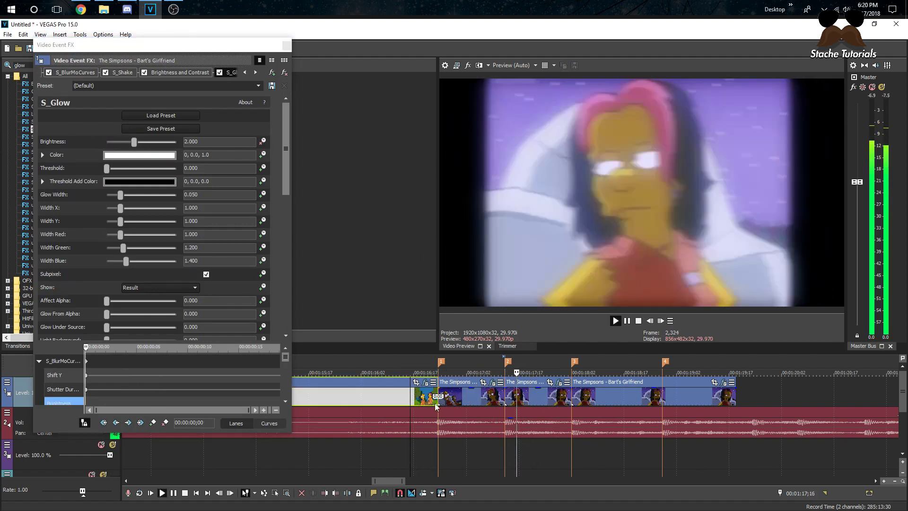
click(286, 45)
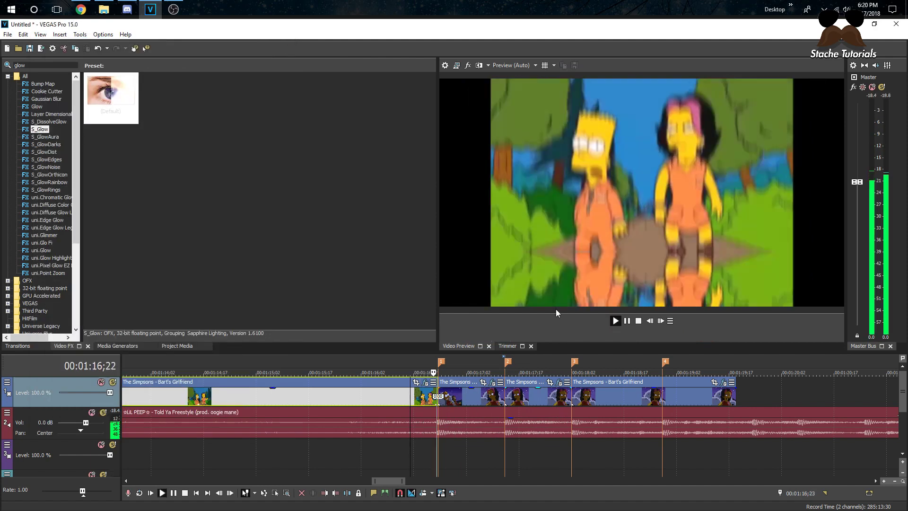
key(space)
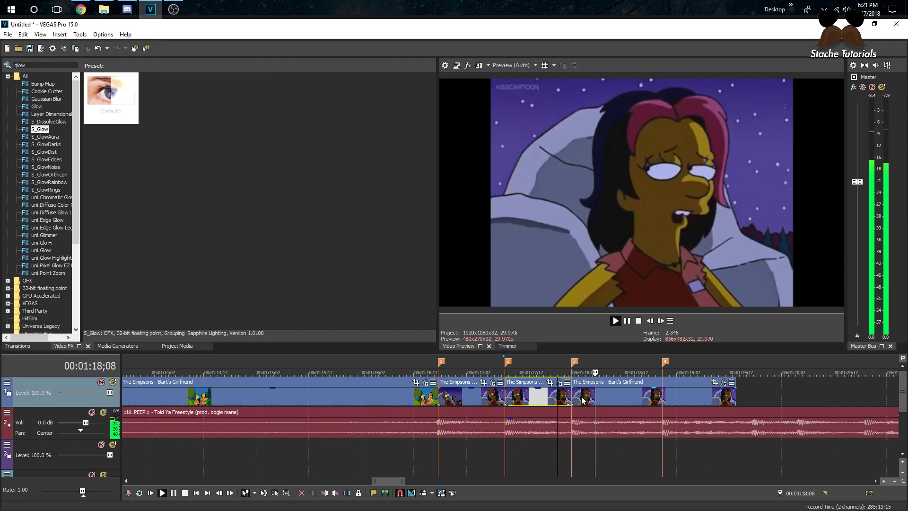
Split the clip at marker 4 and place the house scene with the police car directly after the cut
click(662, 397)
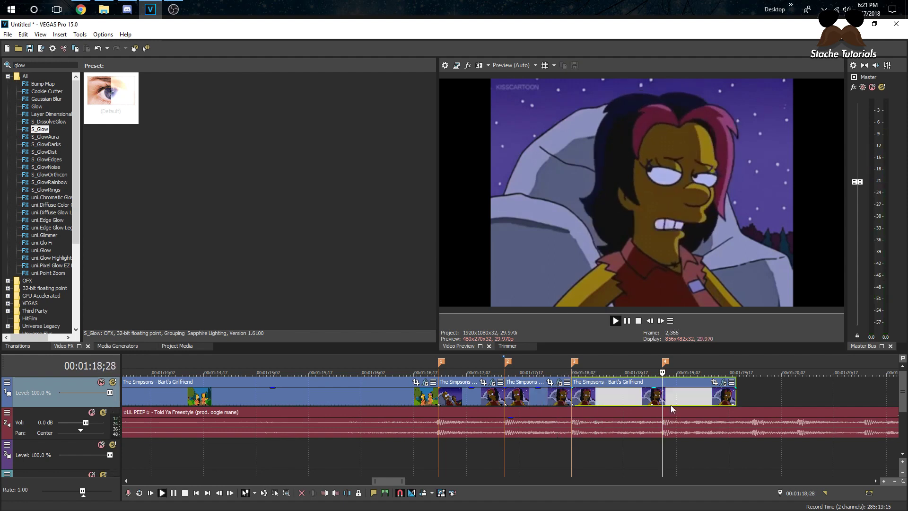
key(s)
scroll(542, 402, down, 3)
mouse_move(528, 397)
mouse_down()
mouse_move(818, 398)
mouse_move(524, 399)
mouse_up()
click(714, 402)
click(500, 398)
scroll(500, 400, up, 3)
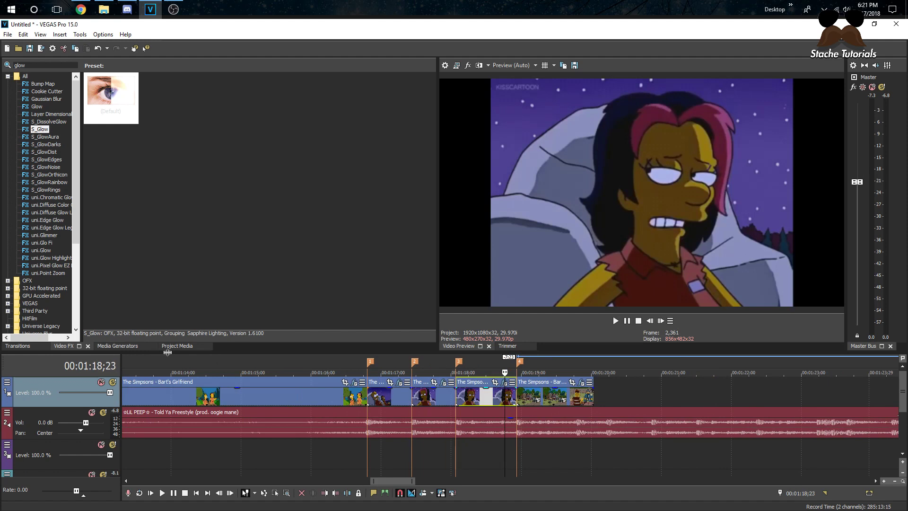
Find the S_DissolveShake transition and apply its default preset over a 14-frame overlap between the clips at marker 4
click(22, 348)
click(29, 66)
text(sh)
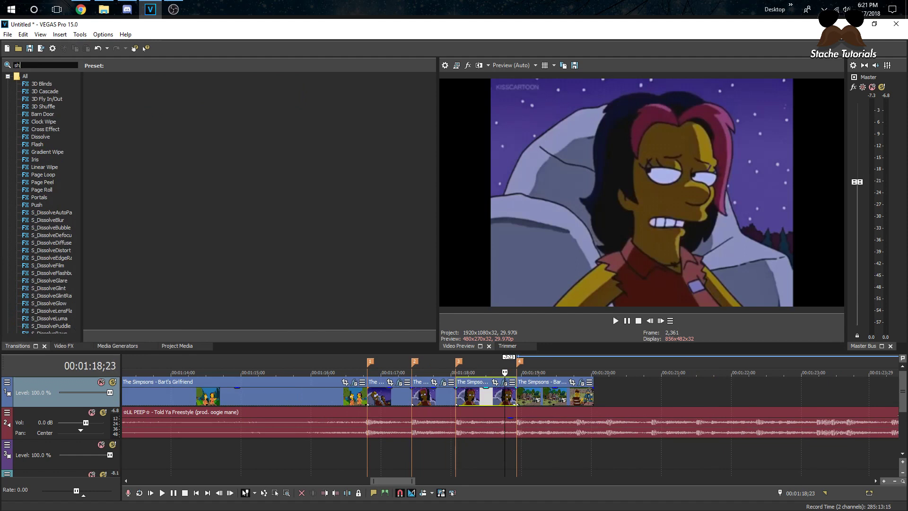
text(ake)
click(47, 83)
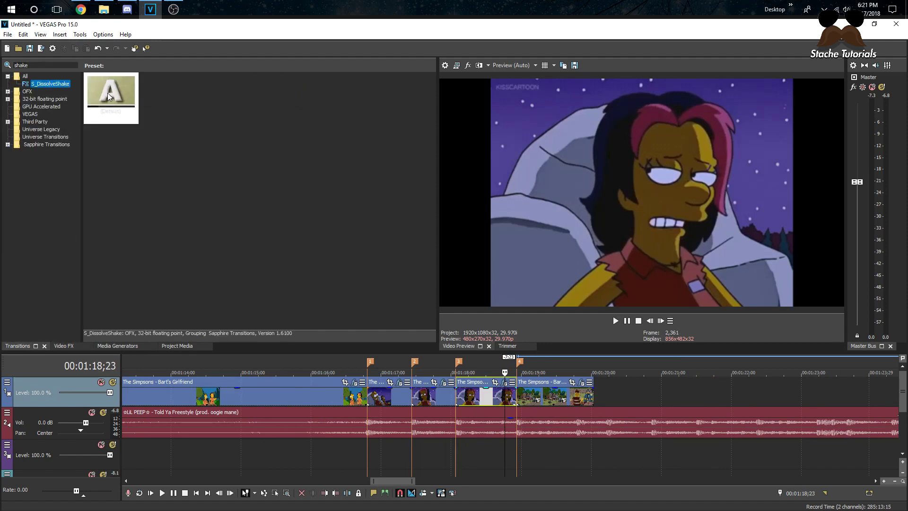
drag(535, 398, 563, 396)
Step through and repeatedly play the S_DissolveShake transition around marker 4 to examine how it lands on the beat
click(649, 321)
click(649, 321)
click(649, 320)
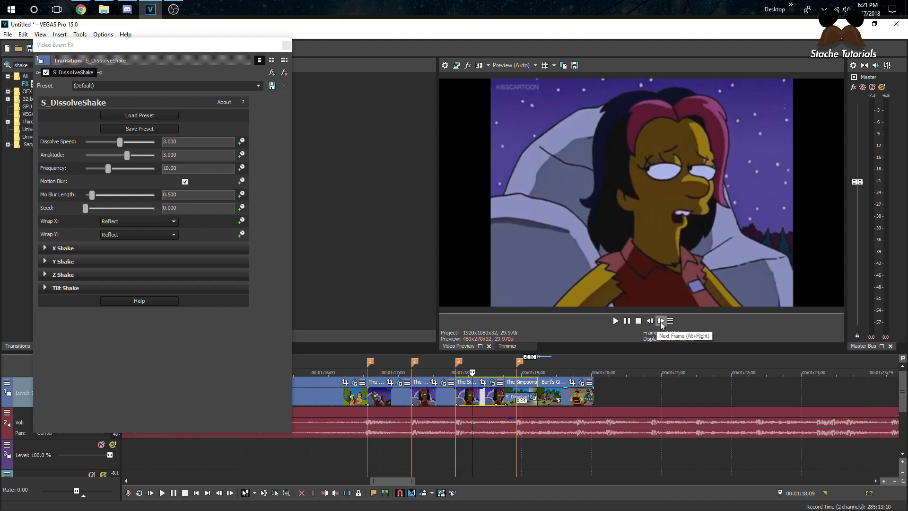
key(space)
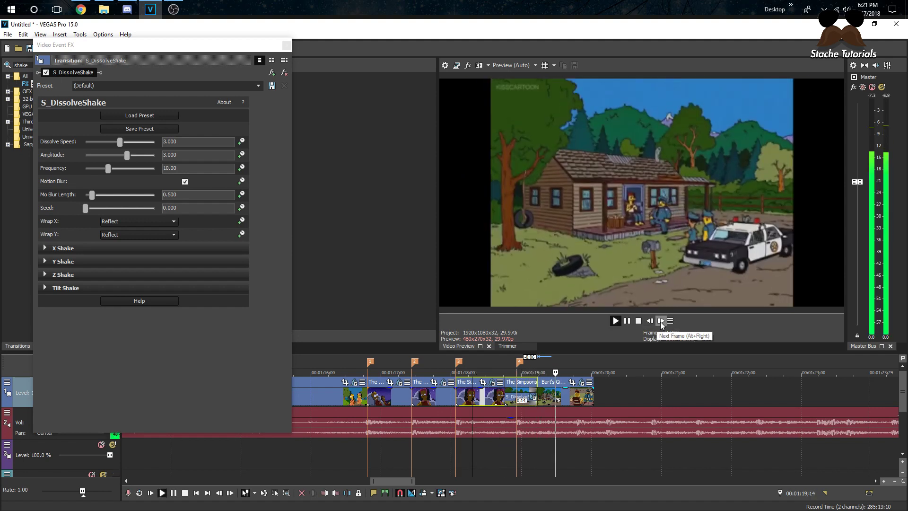
key(space)
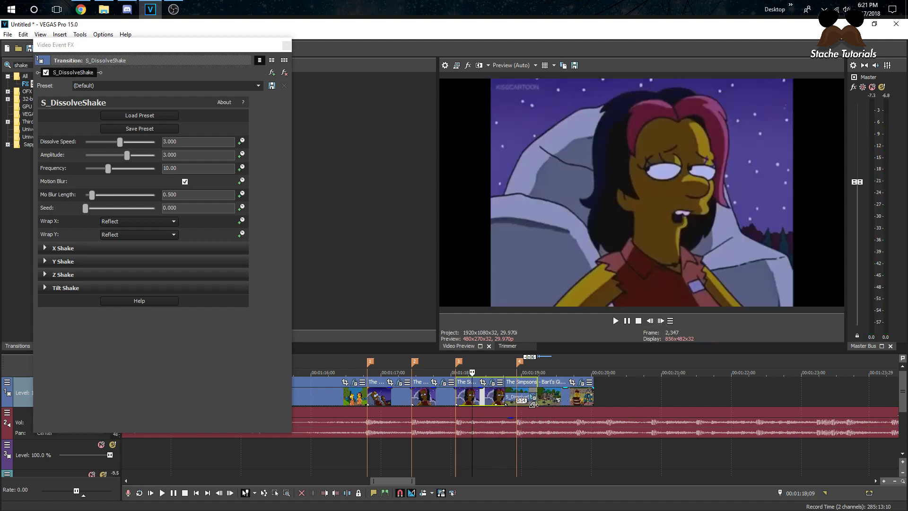
click(505, 391)
key(space)
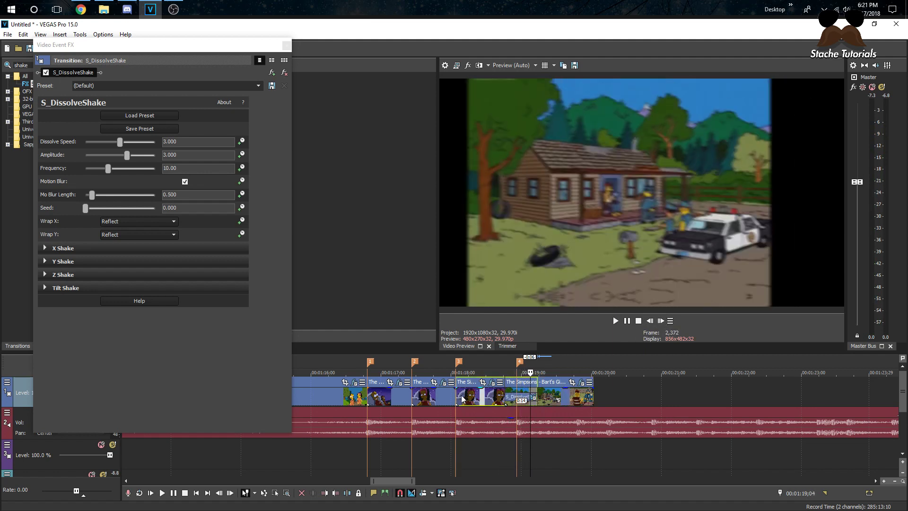
key(space)
key(space)
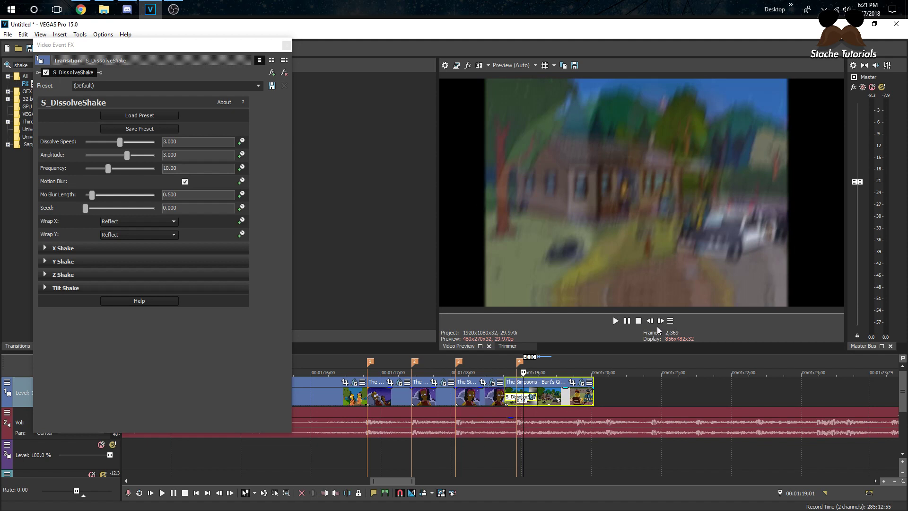
click(444, 398)
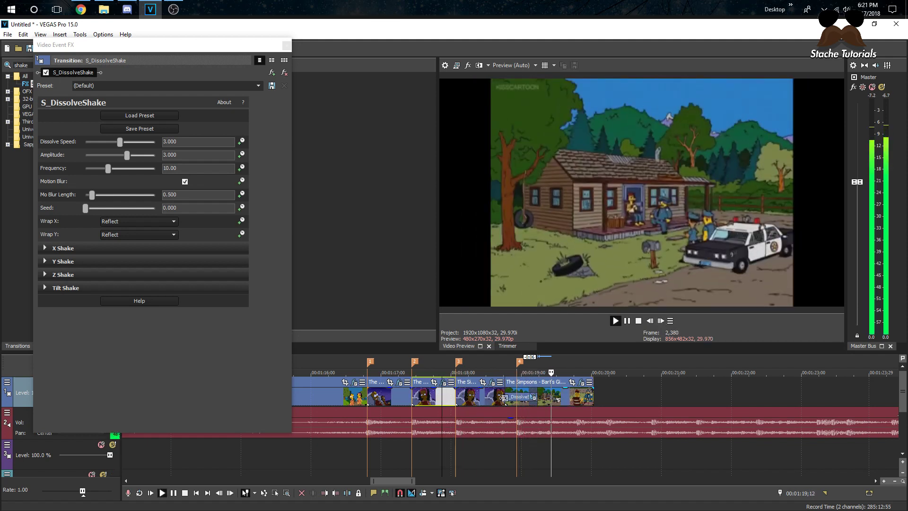
key(space)
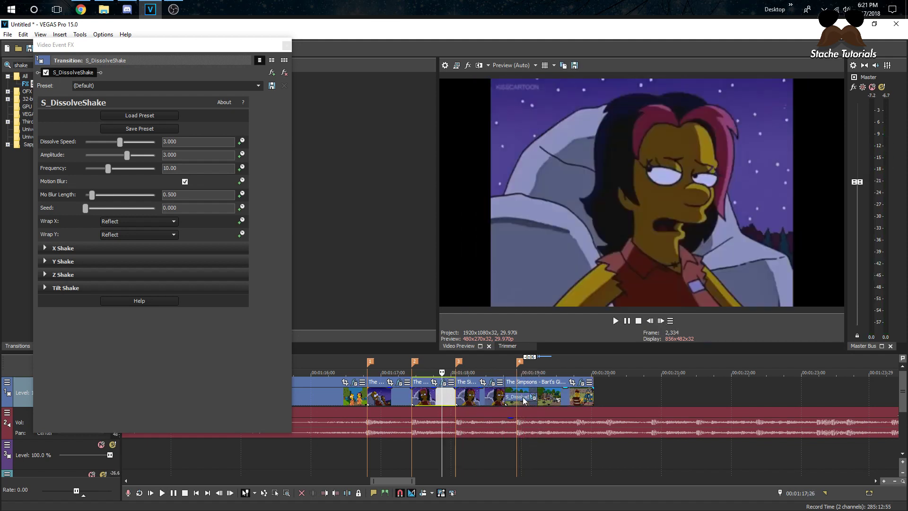
Remove the clip overlap at marker 4 so the house scene starts at the cut, and close the transition settings
mouse_move(505, 393)
mouse_down()
mouse_move(541, 390)
mouse_move(516, 390)
mouse_up()
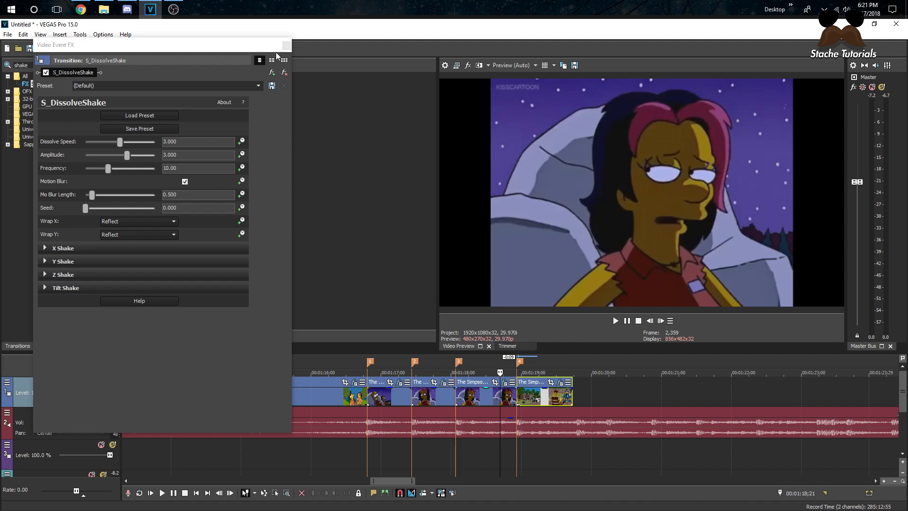
click(72, 66)
click(287, 46)
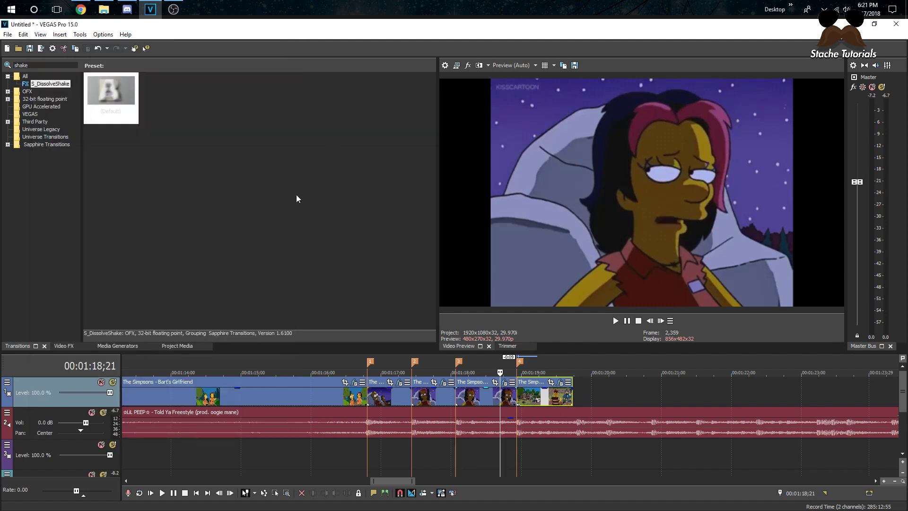
Search the video effects for "shake" and apply the S_Shake preset "Kinda good ehh" to the clip before marker 4
key(BackSpace)
text(shake)
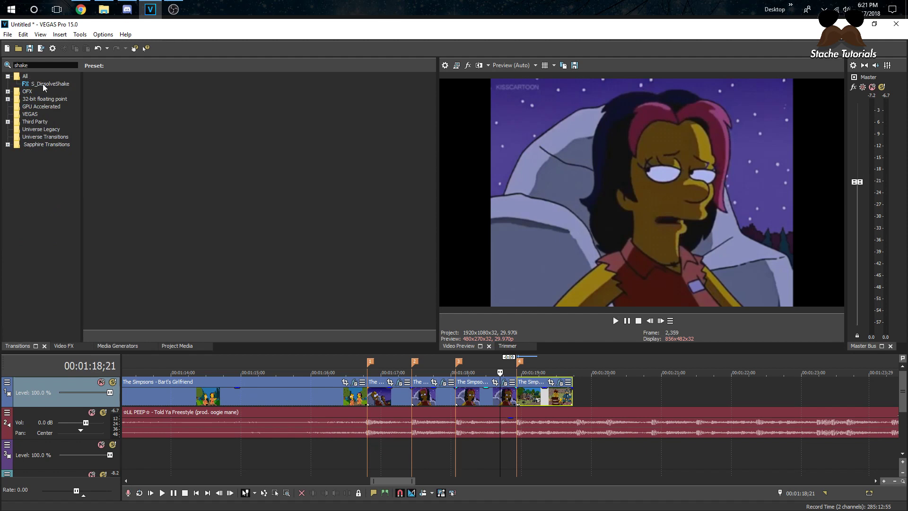
click(72, 347)
double_click(19, 65)
key(BackSpace)
text(shake)
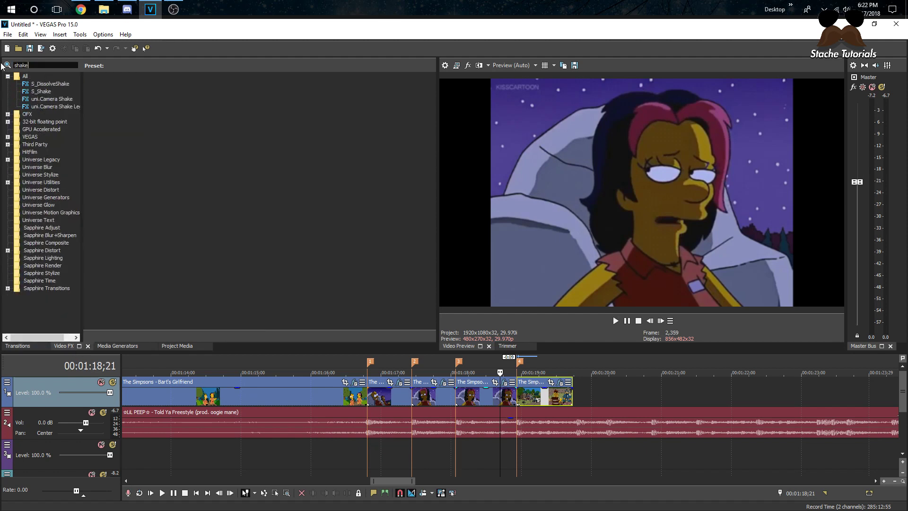
click(40, 91)
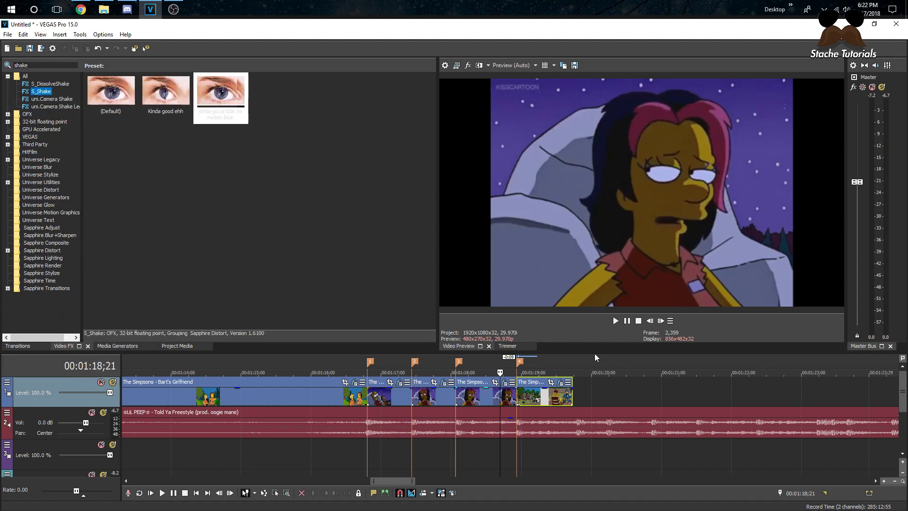
key(Up)
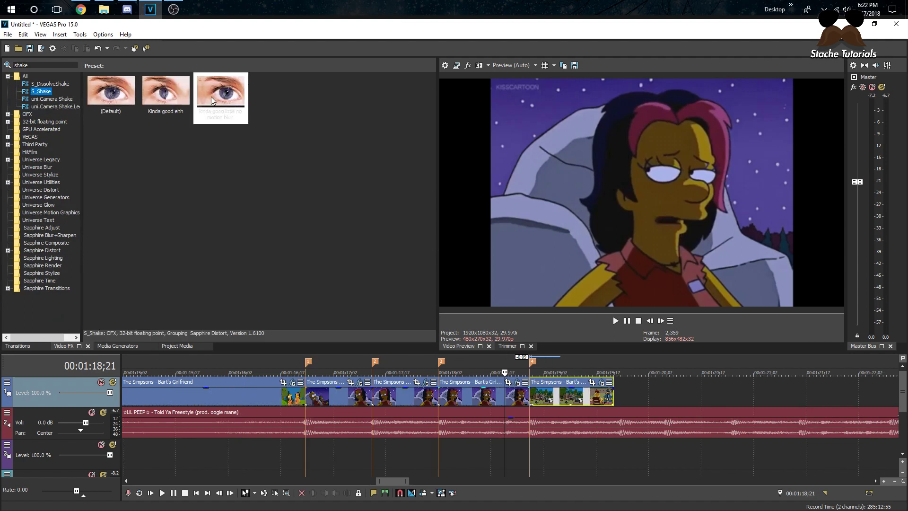
drag(170, 100, 522, 397)
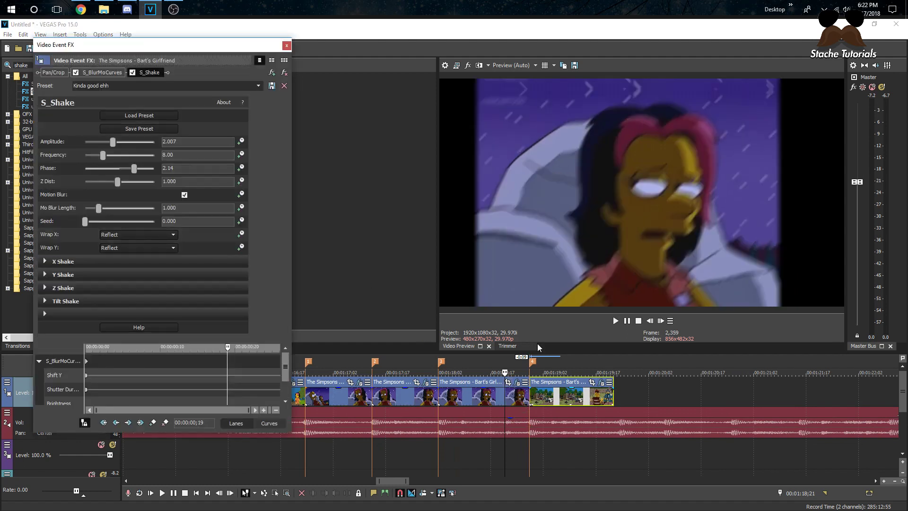
Enable animation of the S_Shake amplitude and set it to 0 at 00:00:00;20 and at the clip's start
click(533, 398)
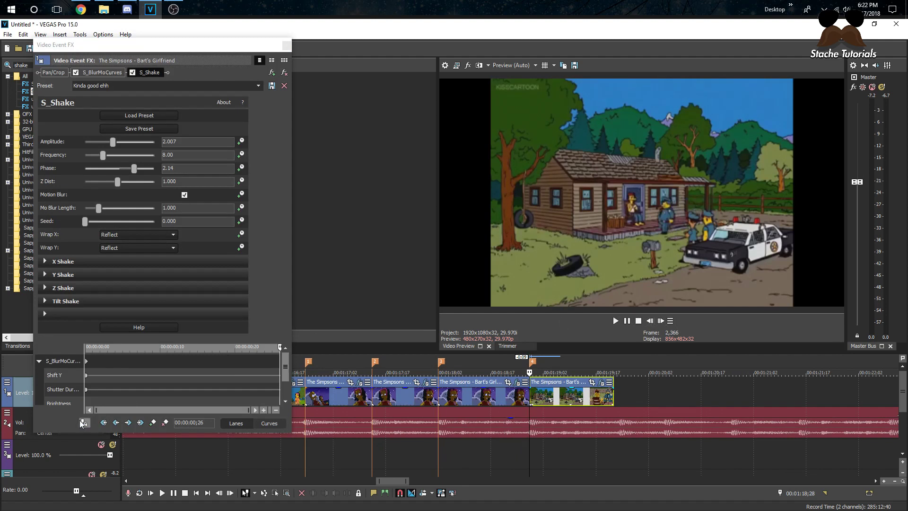
click(241, 141)
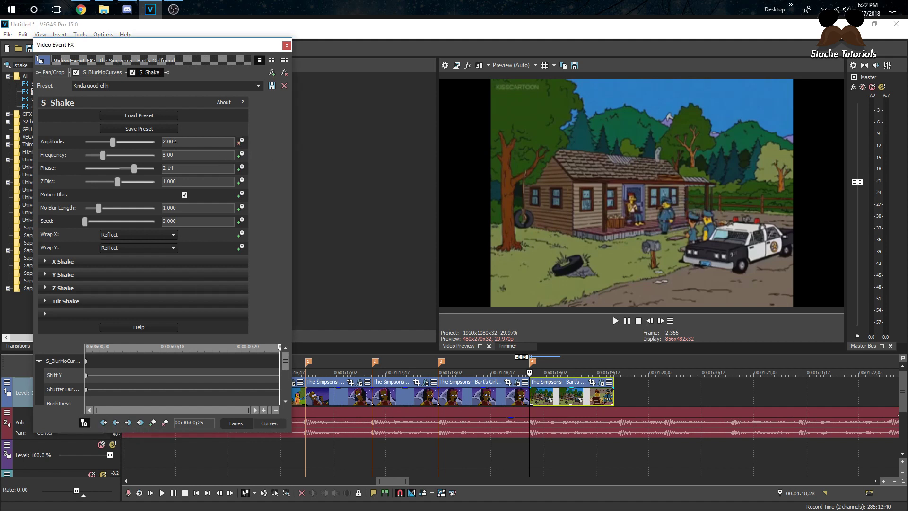
click(649, 321)
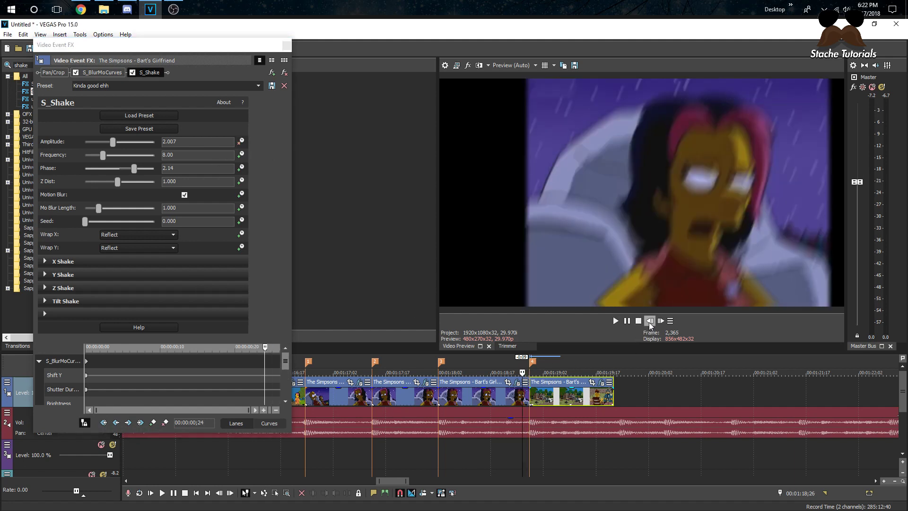
drag(113, 142, 56, 204)
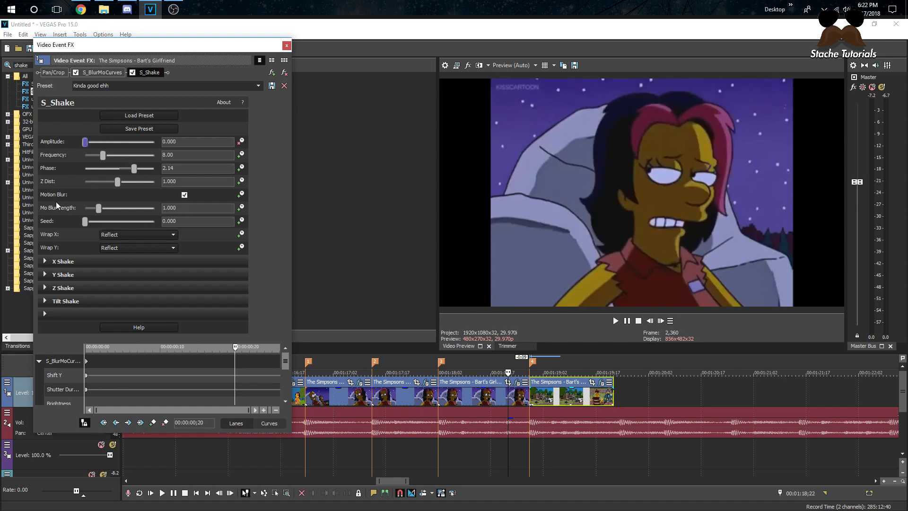
click(464, 398)
click(440, 361)
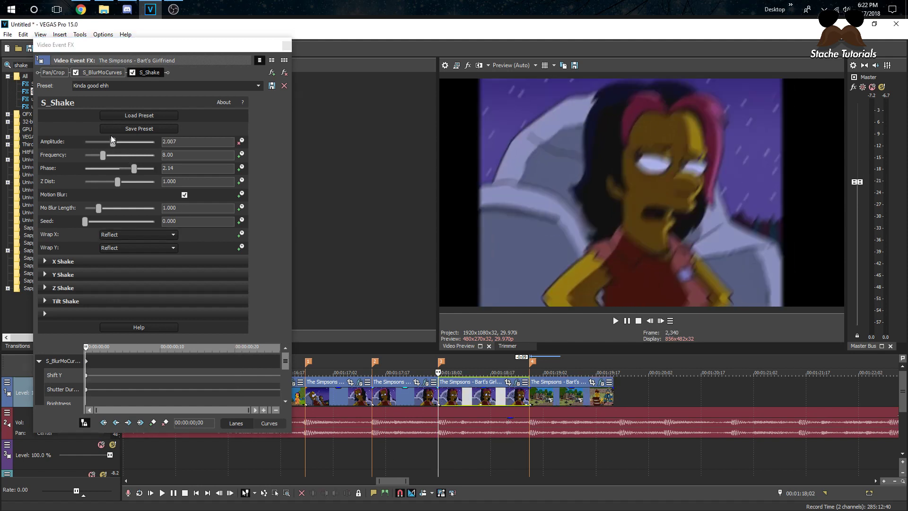
drag(113, 142, 6, 138)
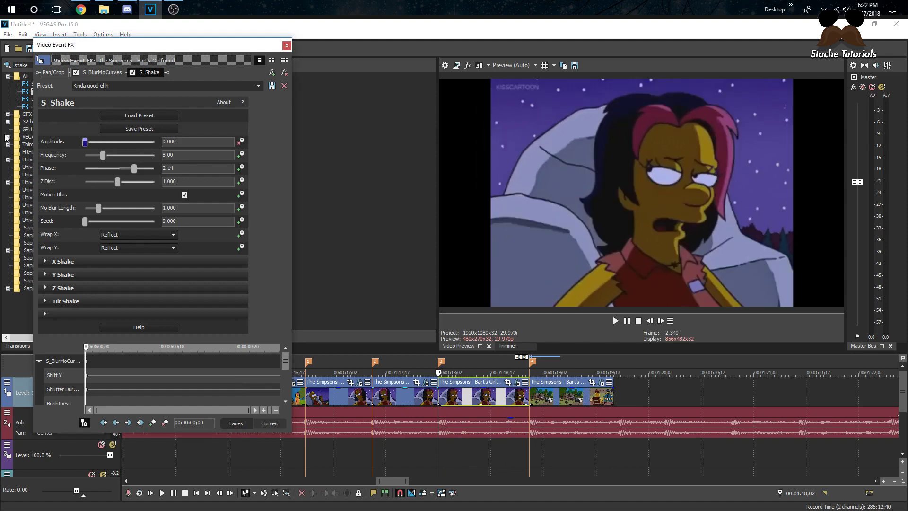
Play the end of the clip before marker 4 to check the animated shake
click(519, 403)
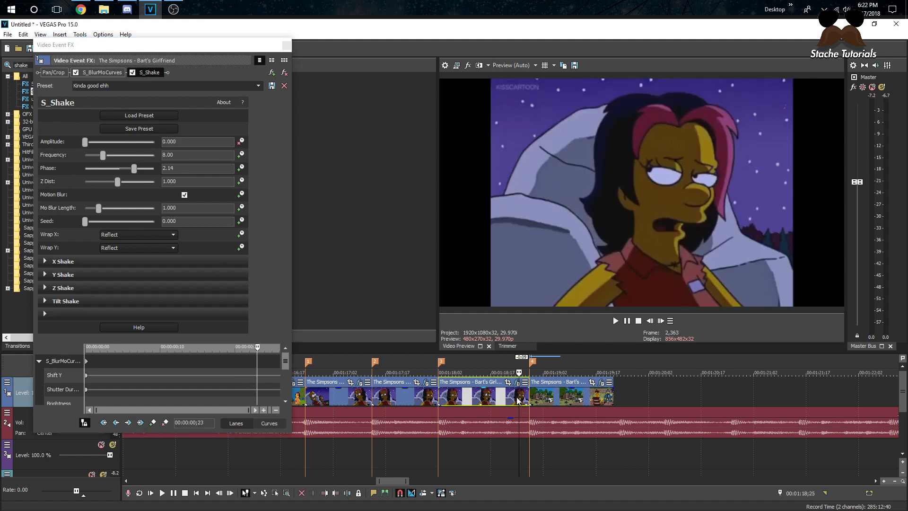
click(508, 394)
key(space)
key(space)
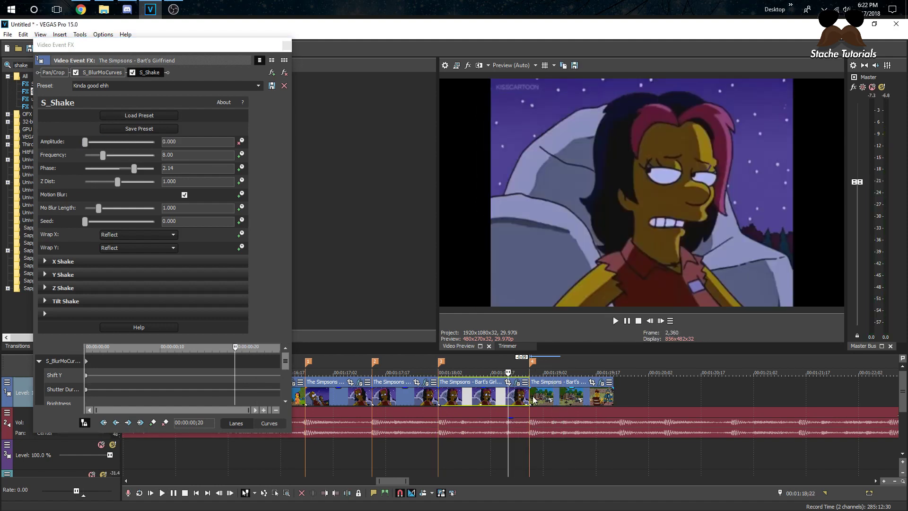
Reapply the "Kinda good ehh" preset at marker 4 to key the amplitude at 2.007 on the clip's end, and play it
key(4)
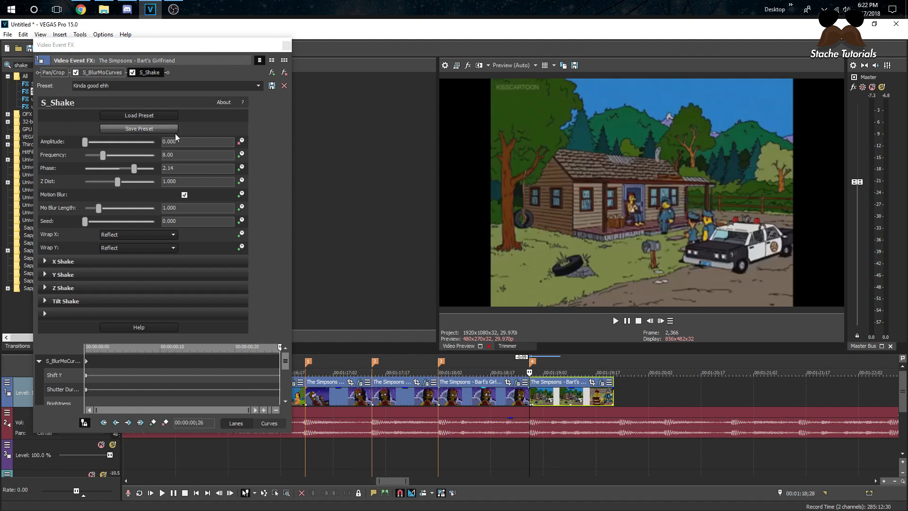
click(258, 86)
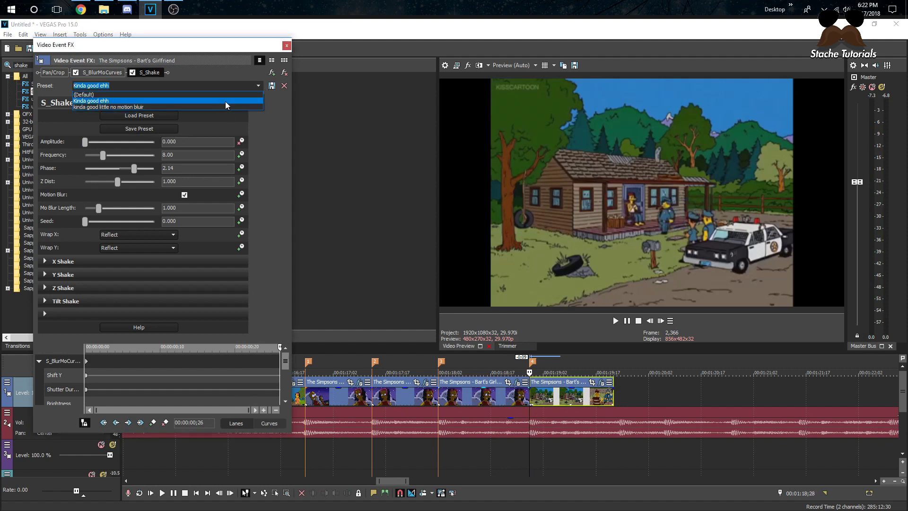
click(225, 101)
drag(512, 400, 499, 397)
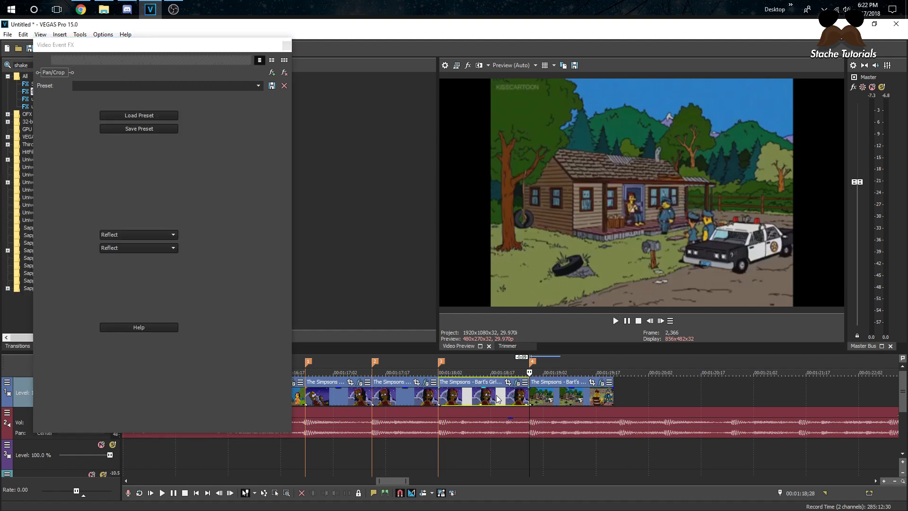
key(space)
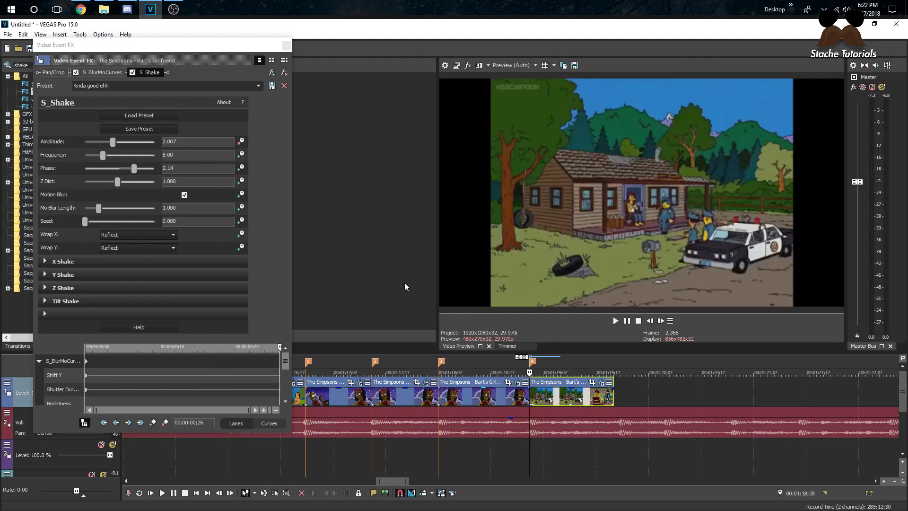
Animate the S_Shake Z Dist with 0.565 at the clip's end and 1 at 00:00:00;19
click(651, 321)
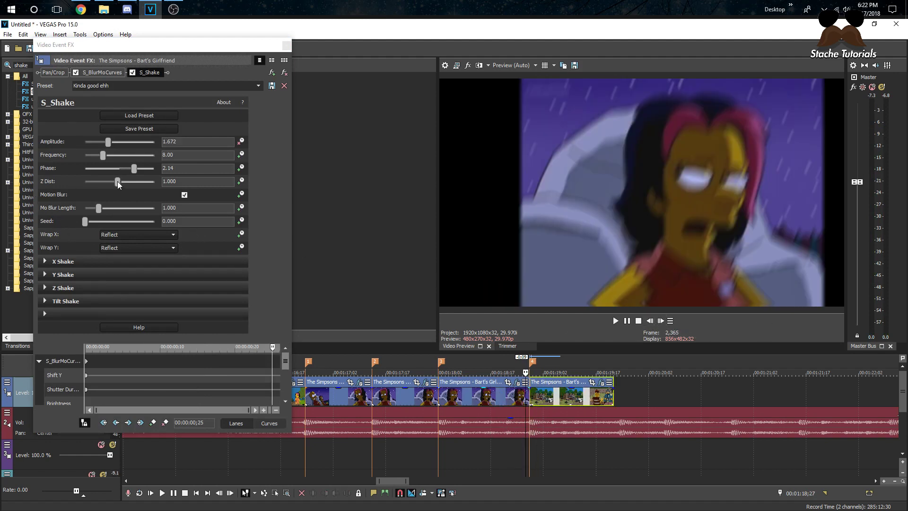
click(526, 384)
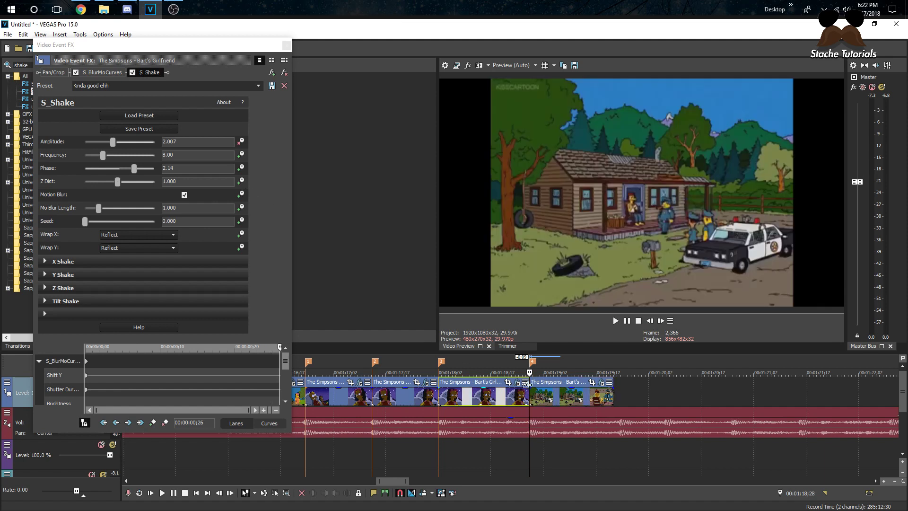
click(241, 180)
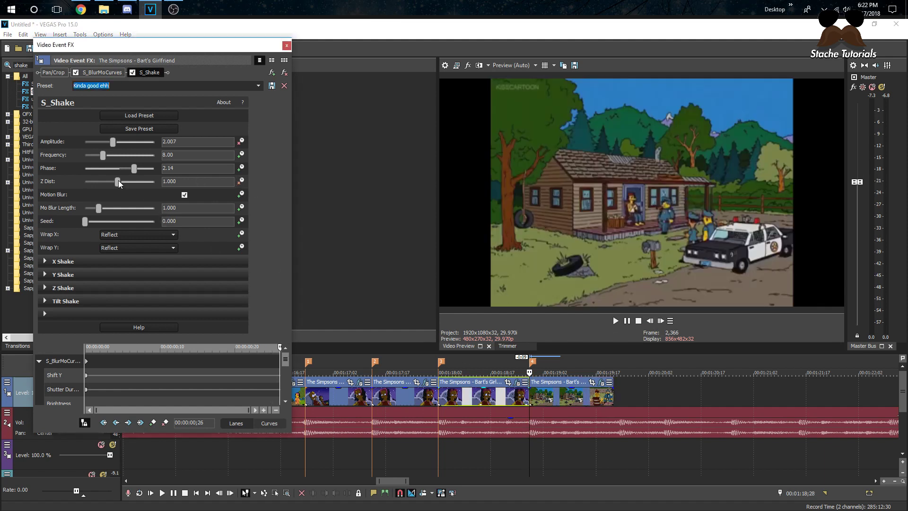
drag(119, 183, 119, 184)
click(649, 321)
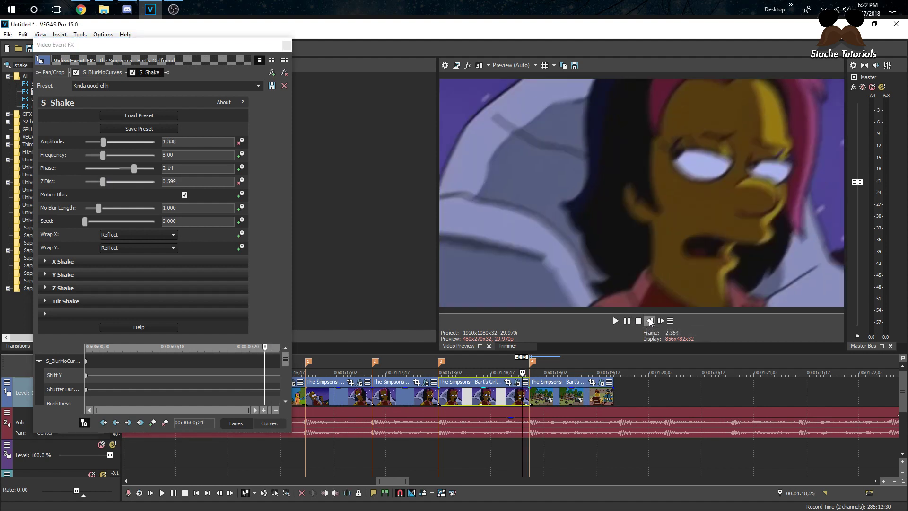
double_click(649, 320)
click(172, 182)
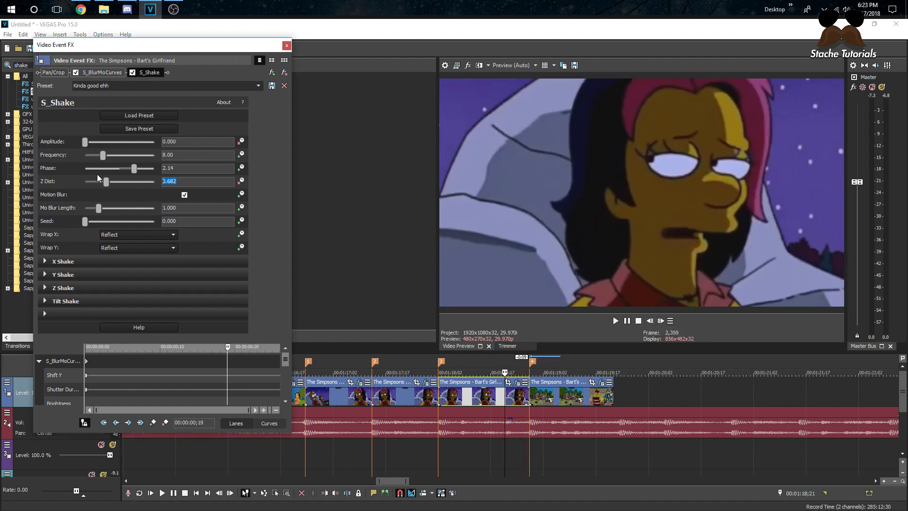
text(1)
key(Return)
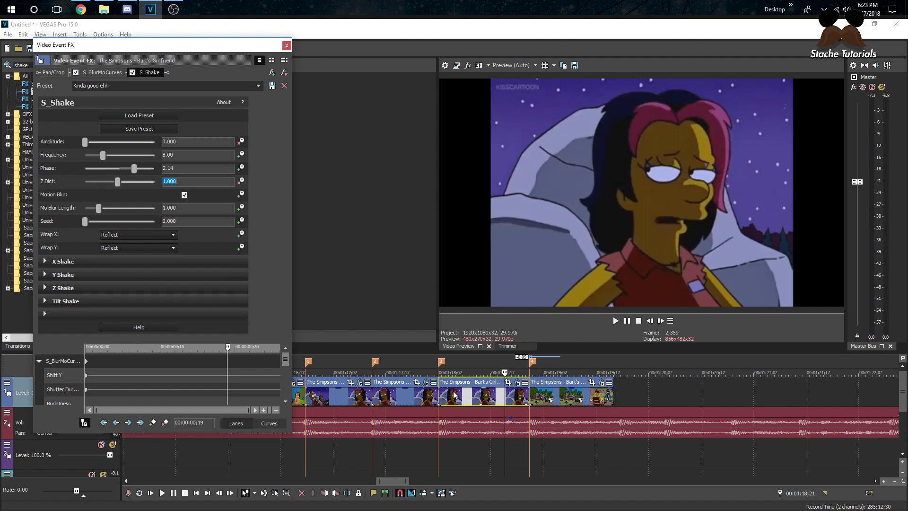
Play the clip from marker 3 across marker 4 to check the shake combined with the Z Dist zoom
click(438, 396)
key(space)
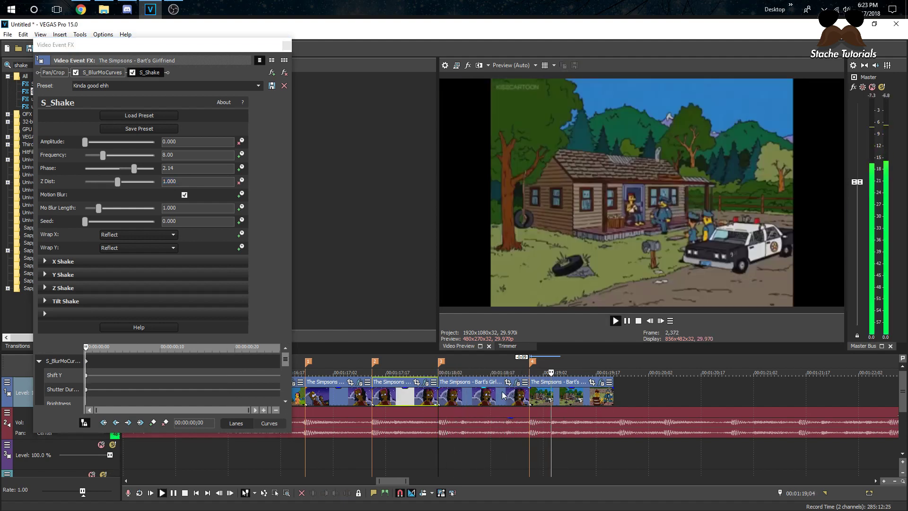
key(space)
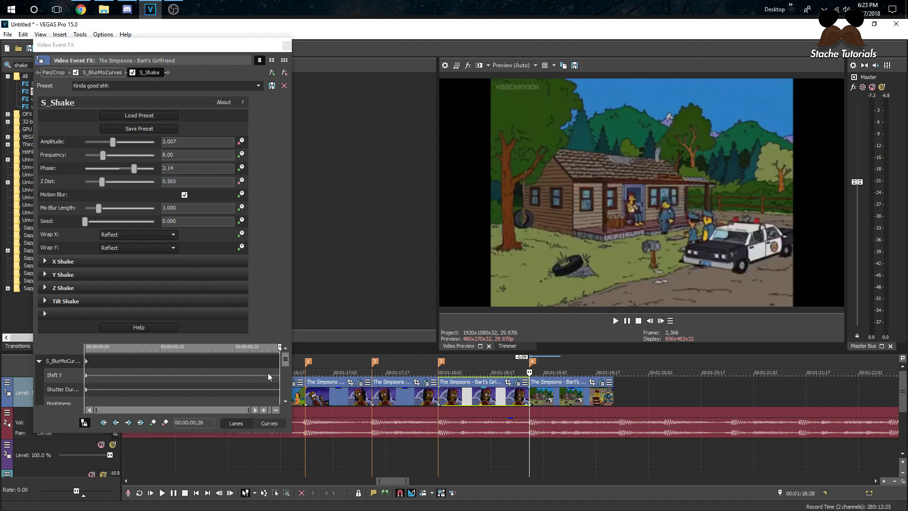
Move the middle Z Dist keyframe to 00:00:00;20 and set the last Z Dist keyframe to Fast Fade
drag(285, 362, 290, 399)
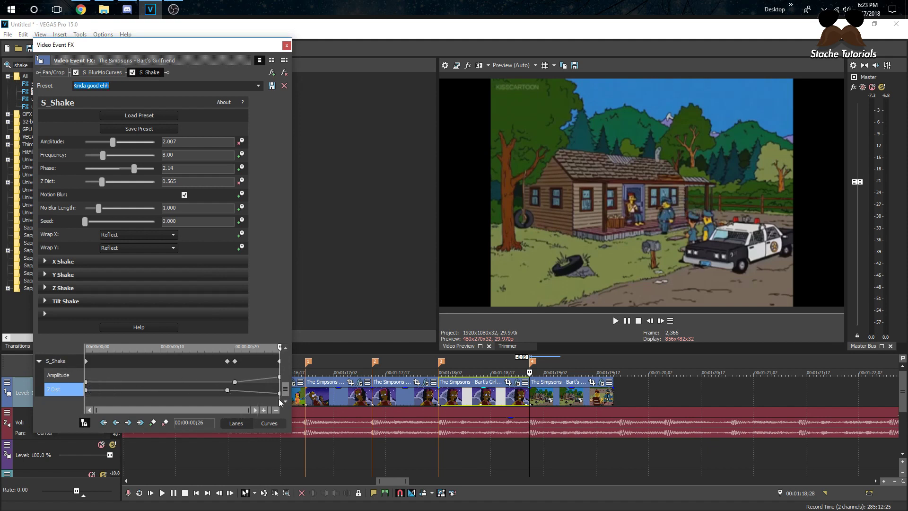
drag(228, 390, 240, 392)
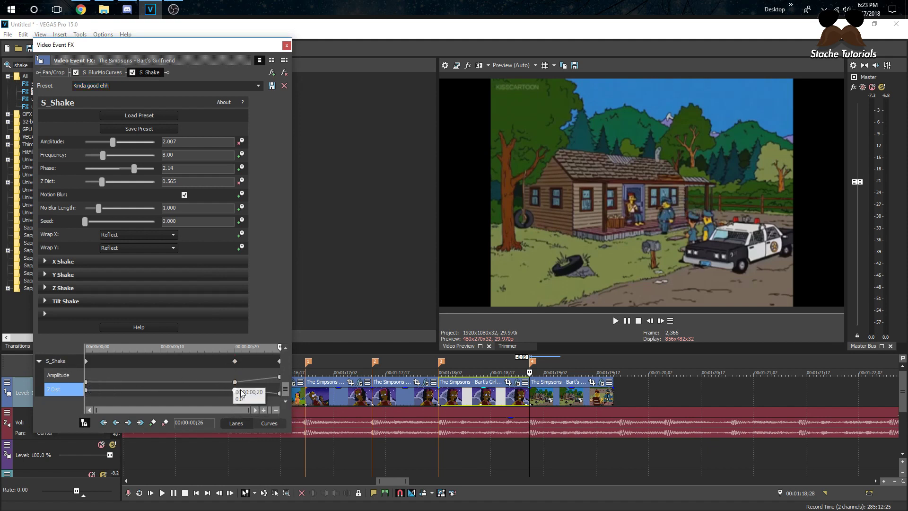
right_click(279, 394)
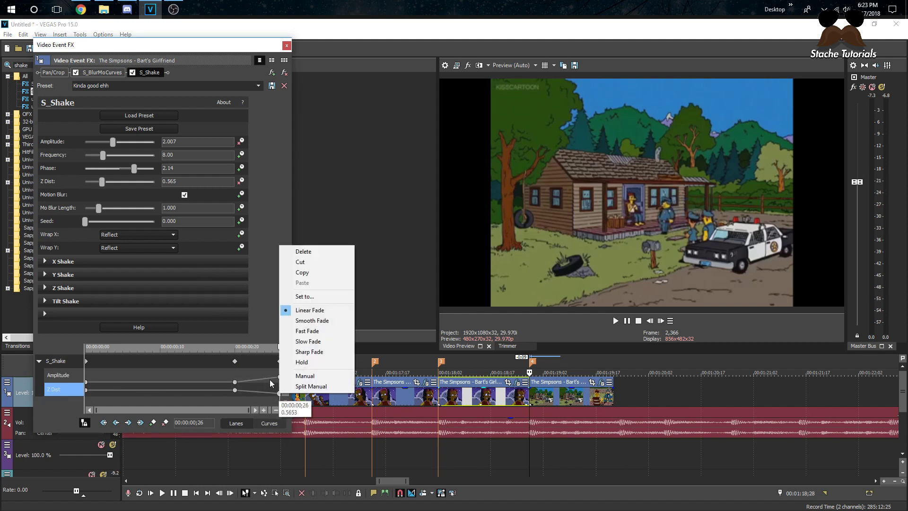
click(313, 331)
Play from before marker 3 across the cut at marker 4 to review the zooming shake
click(480, 400)
key(space)
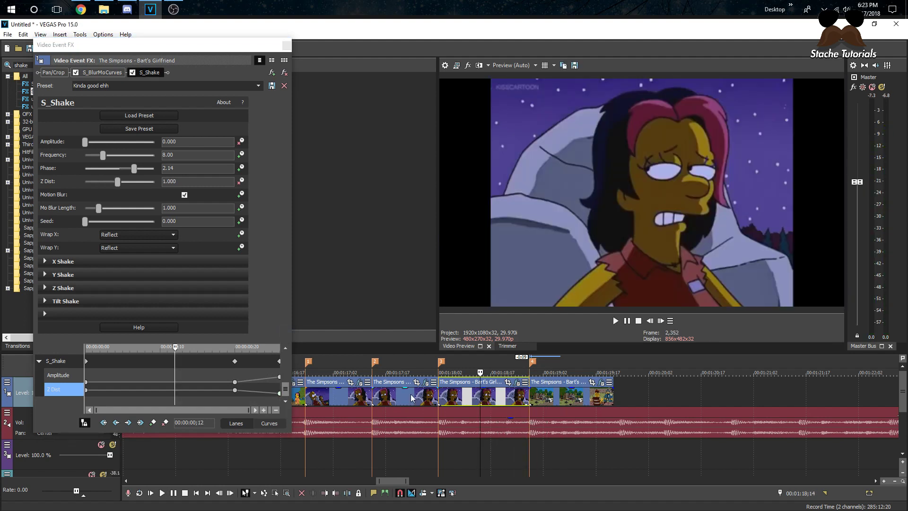
click(425, 396)
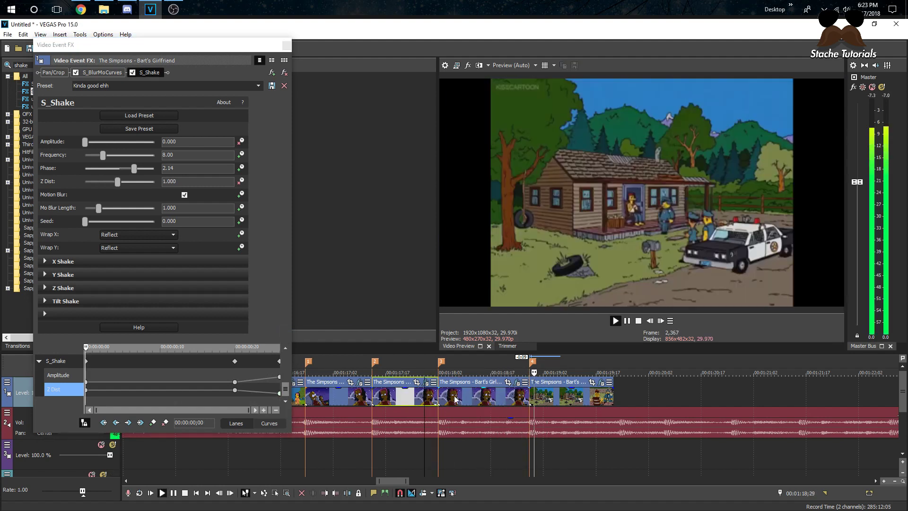
key(space)
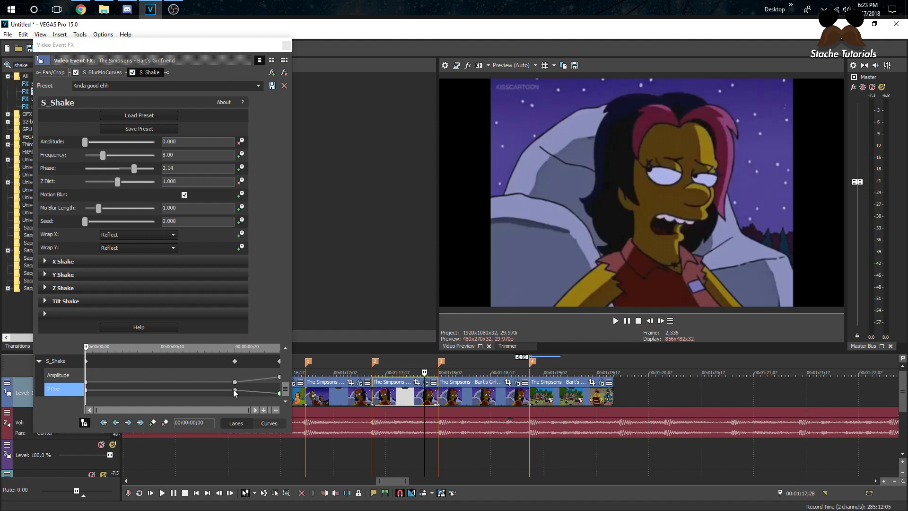
Set the Z Dist keyframe at 00:00:00;20 to Fast Fade and play the clip up to marker 4
right_click(234, 391)
click(267, 327)
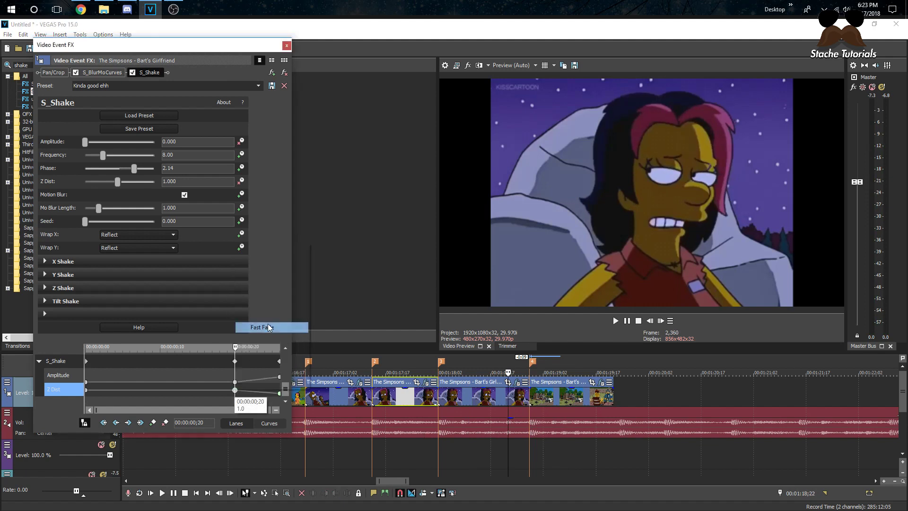
click(478, 398)
key(space)
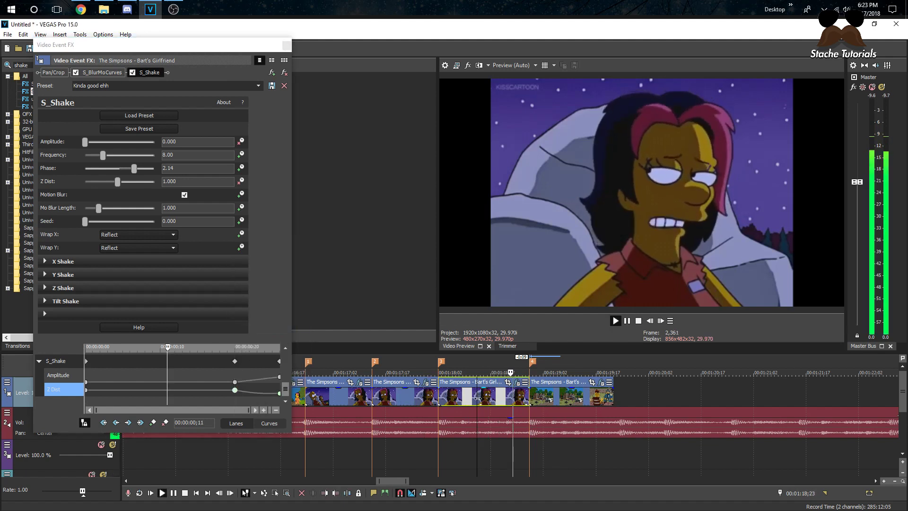
Raise the S_Shake Frequency of the clip before marker 4 to 13.32 and play it back to check the shake
key(space)
click(529, 399)
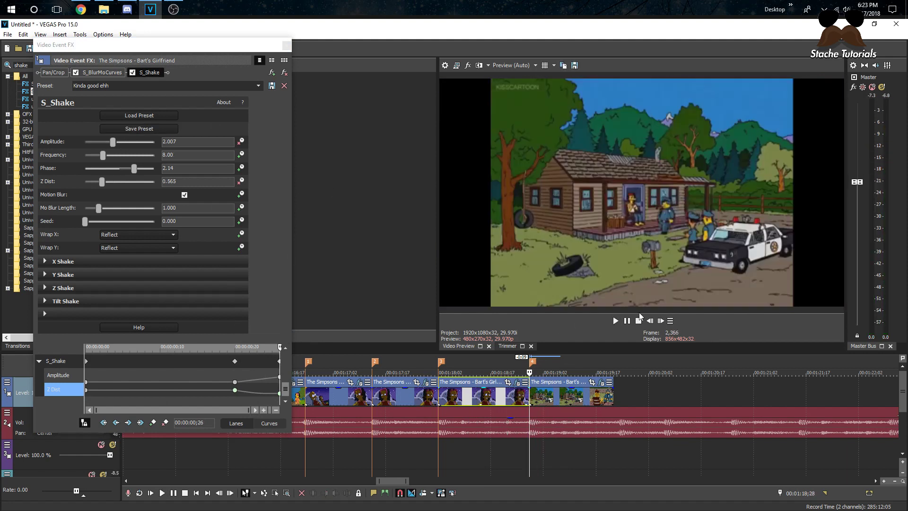
drag(103, 156, 111, 160)
click(482, 365)
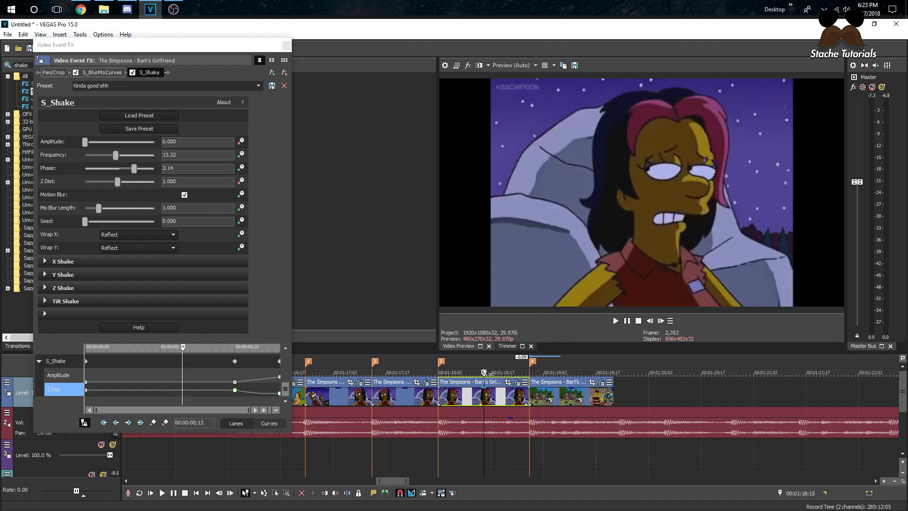
key(space)
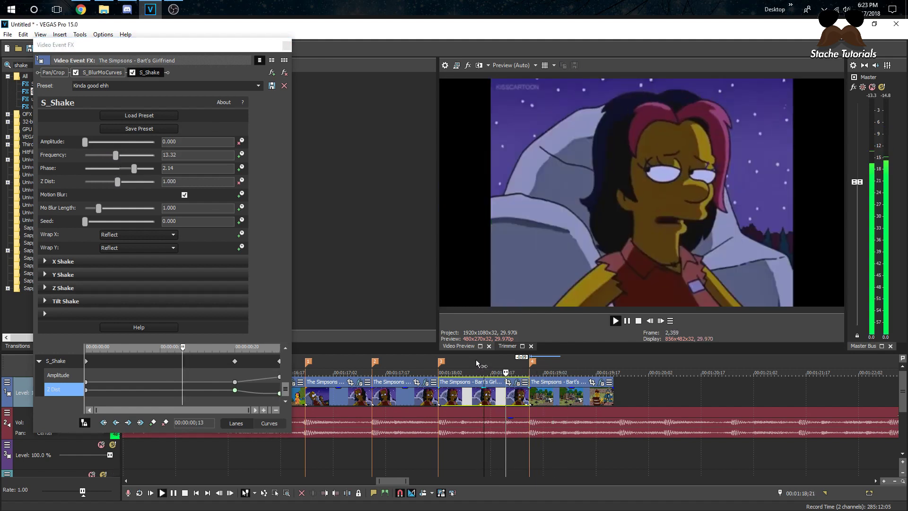
click(428, 362)
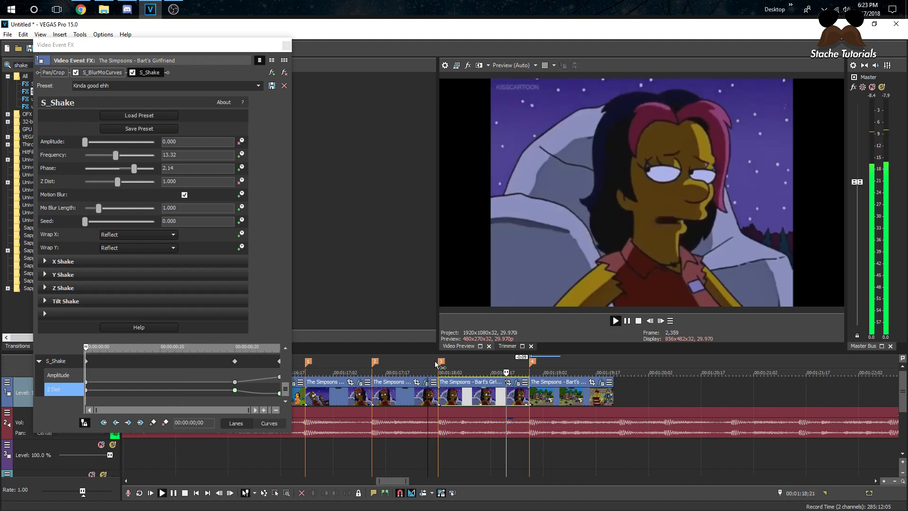
key(space)
click(287, 46)
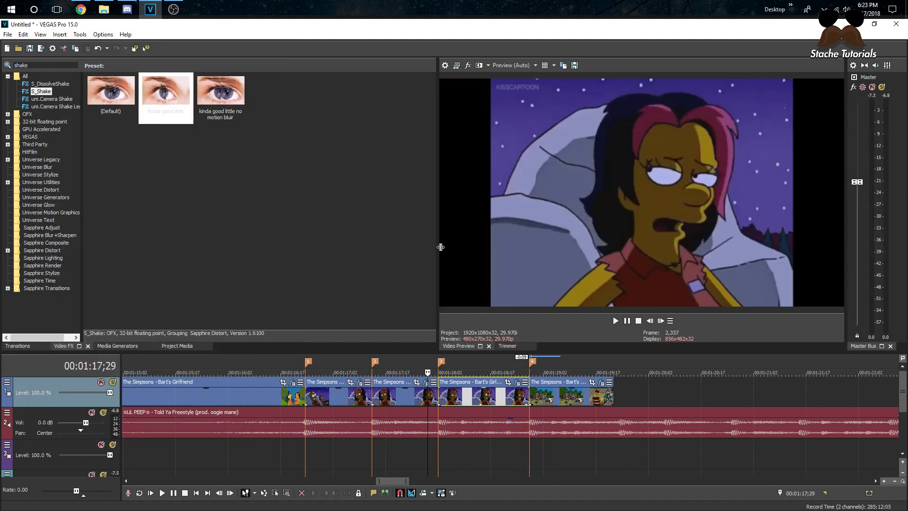
Apply the "Kinda good ehh" S_Shake preset to the clip after marker 4, animate Amplitude and Z Dist, and set the starting Z Dist to 1.522
click(543, 397)
drag(165, 92, 539, 401)
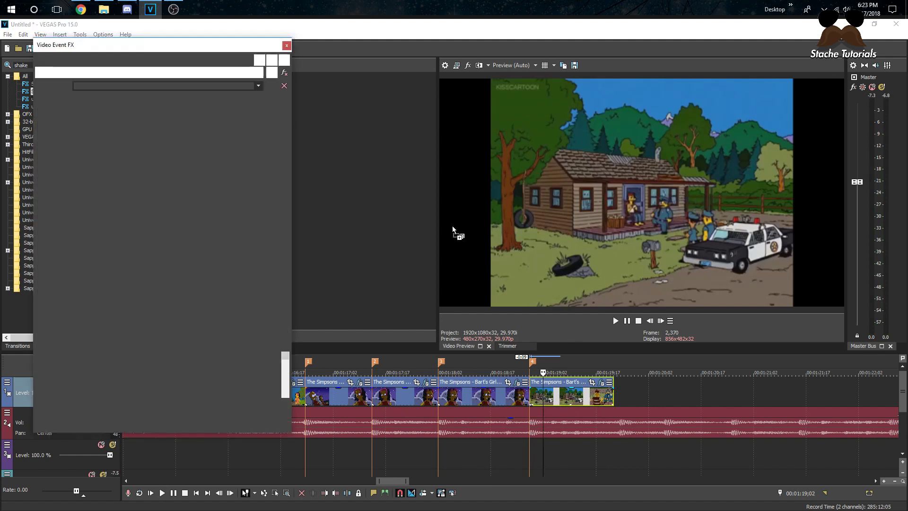
click(530, 398)
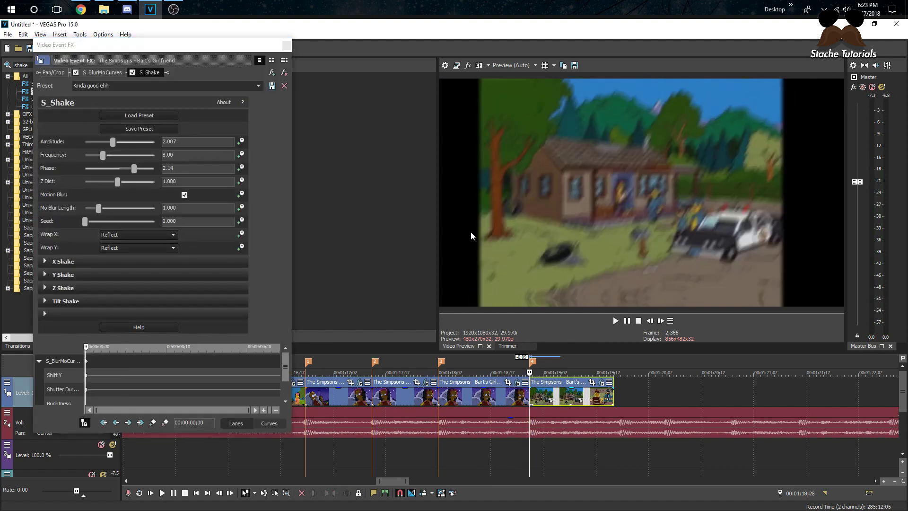
click(244, 190)
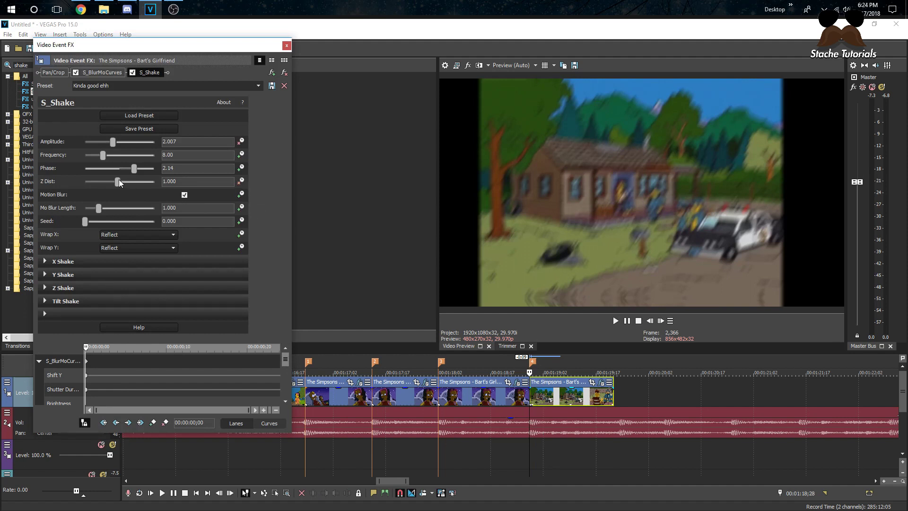
drag(120, 181, 139, 185)
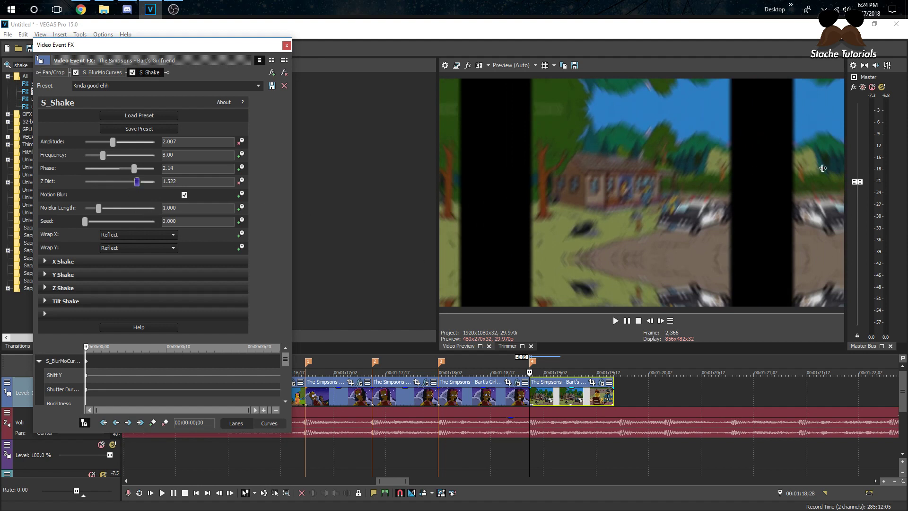
Set Wrap Y to Tile for this shake, trying Tile on Wrap X before returning it to Reflect
click(161, 235)
click(143, 248)
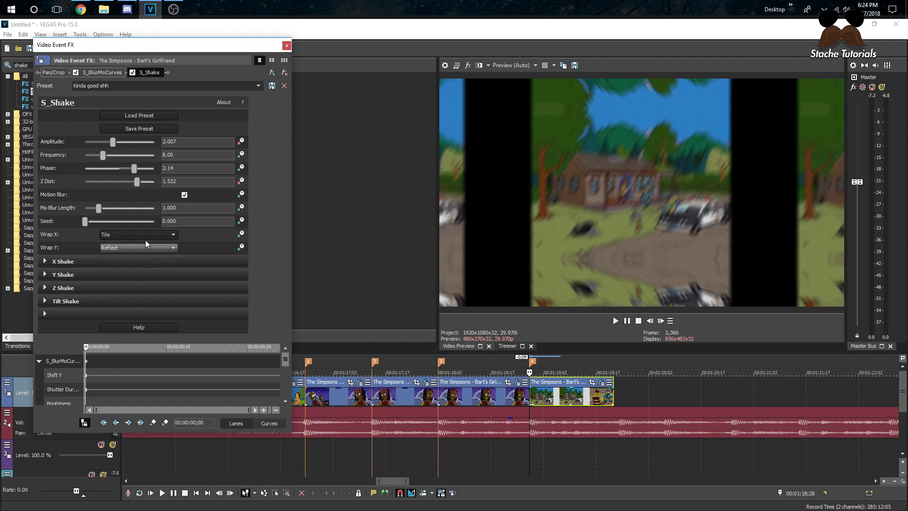
click(145, 243)
click(138, 262)
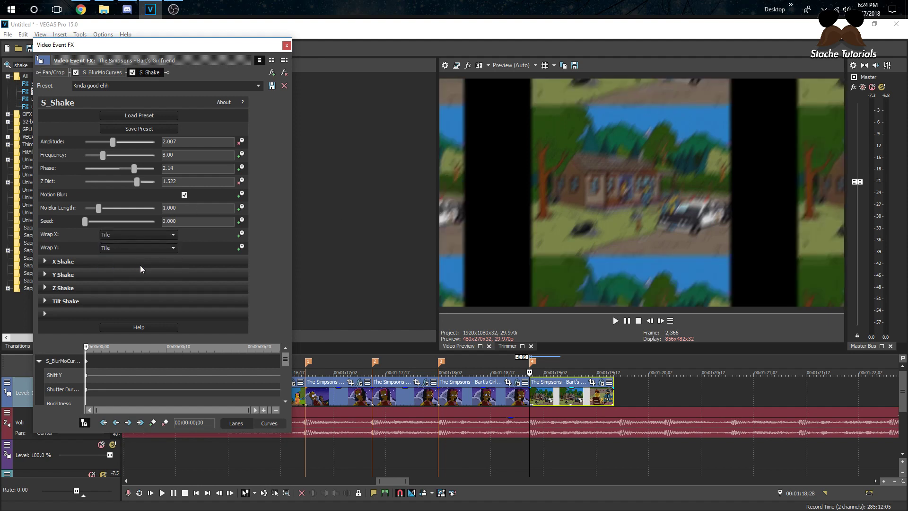
click(154, 237)
click(149, 255)
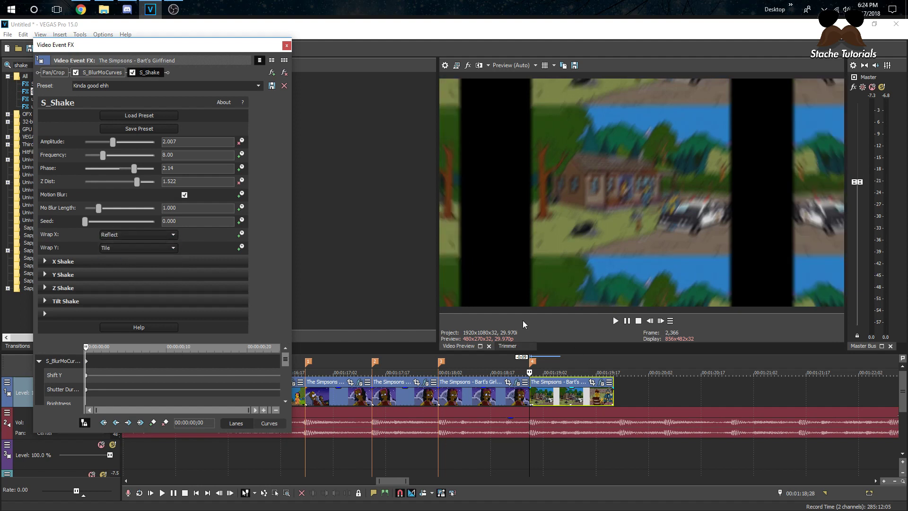
Keyframe Amplitude at 0.000 and Z Dist at 1.000 at 00:00:00;07 in the clip after marker 4
click(661, 321)
click(661, 321)
click(661, 321)
click(661, 320)
click(661, 320)
click(661, 320)
click(660, 320)
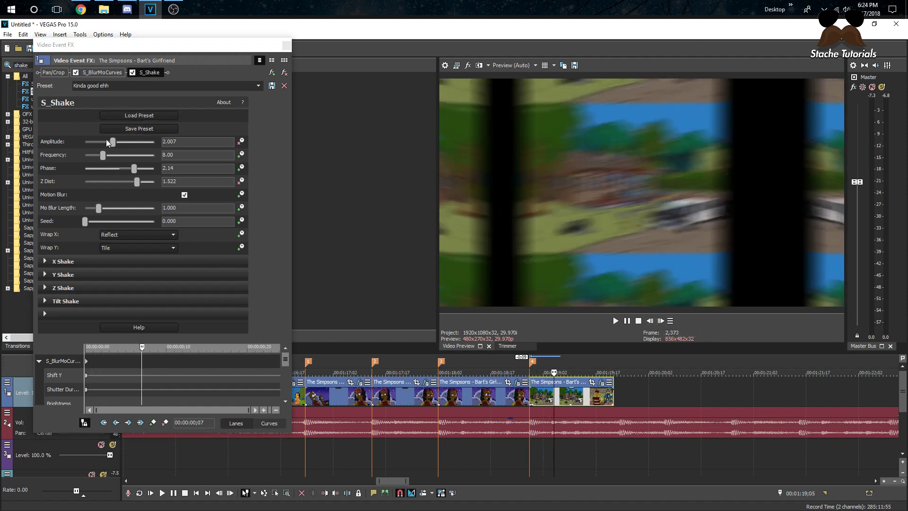
drag(113, 145, 39, 148)
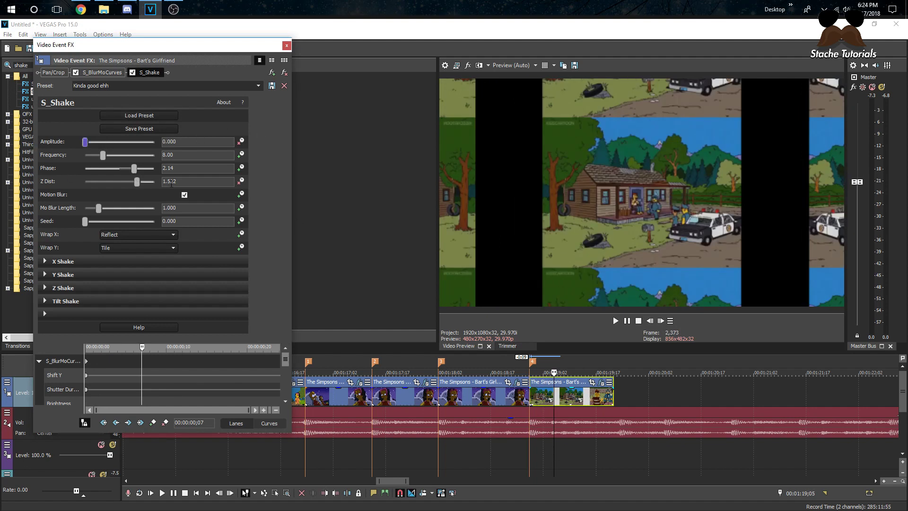
double_click(130, 181)
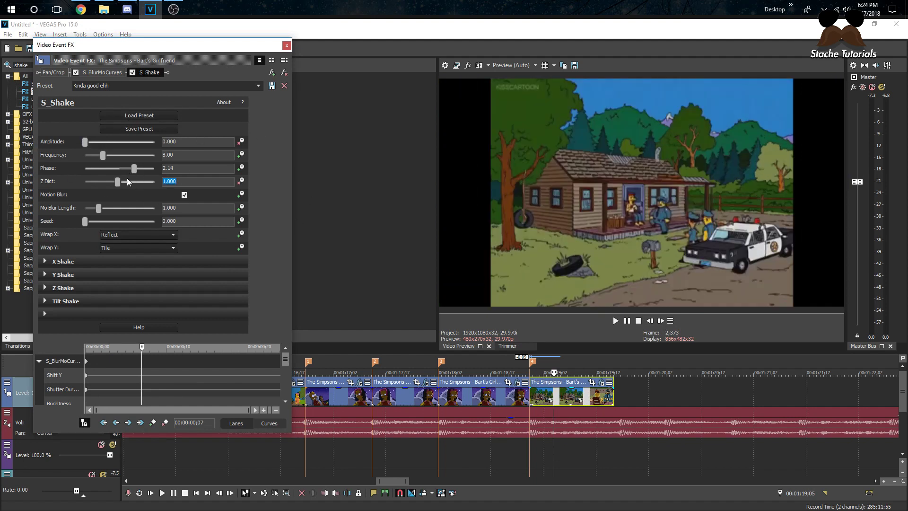
Play across marker 4, first from mid-clip and again from before marker 3, to review both shakes
click(495, 362)
key(space)
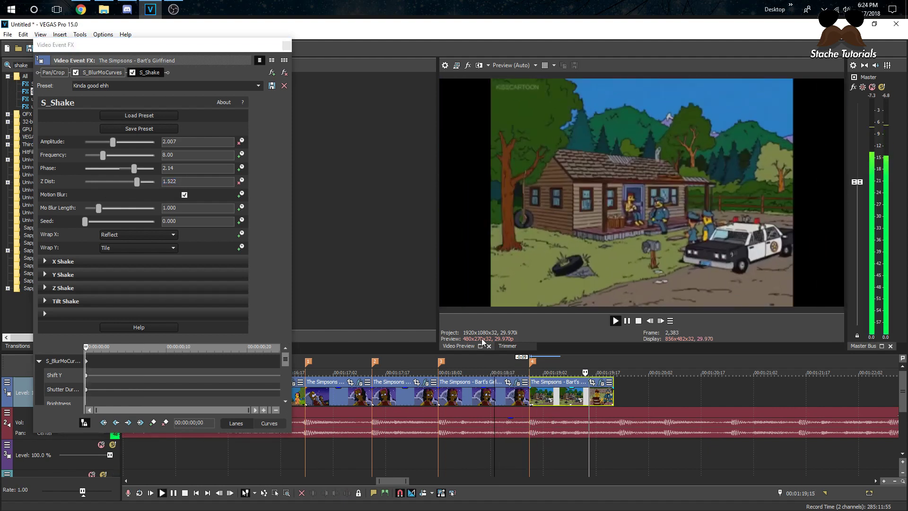
key(space)
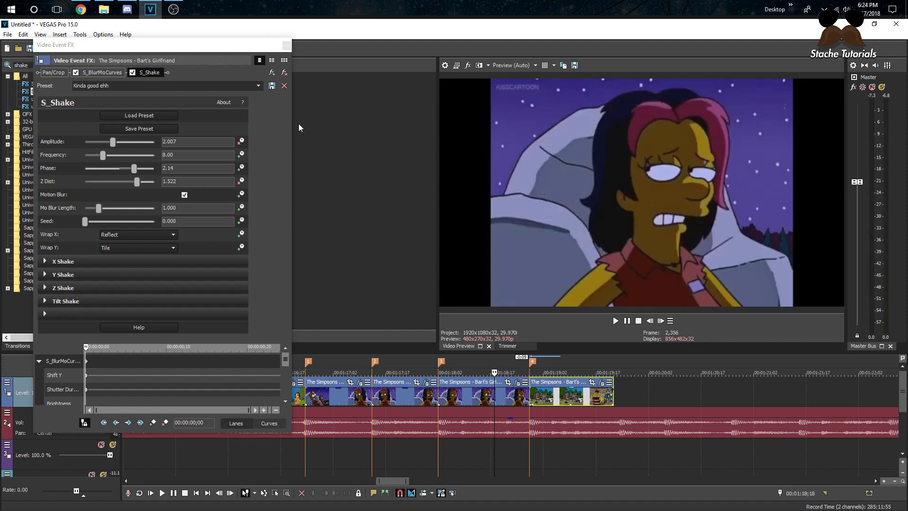
click(287, 45)
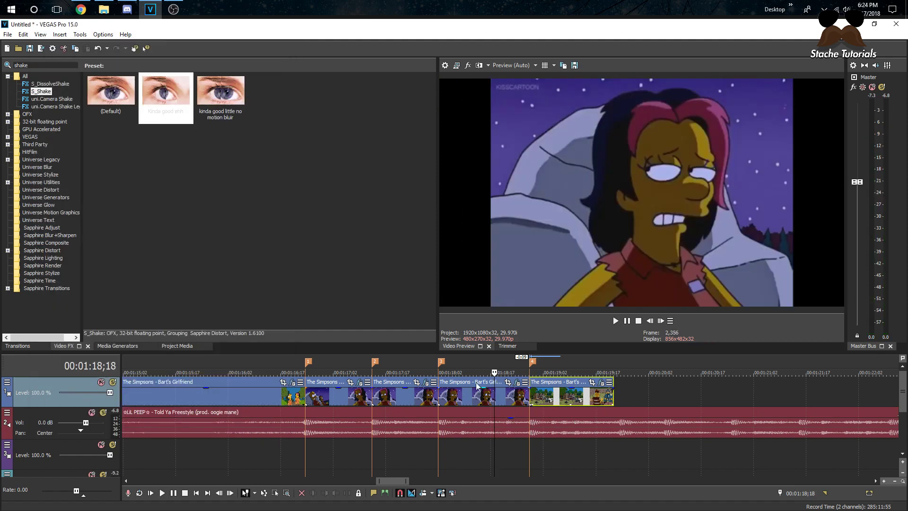
click(428, 397)
key(space)
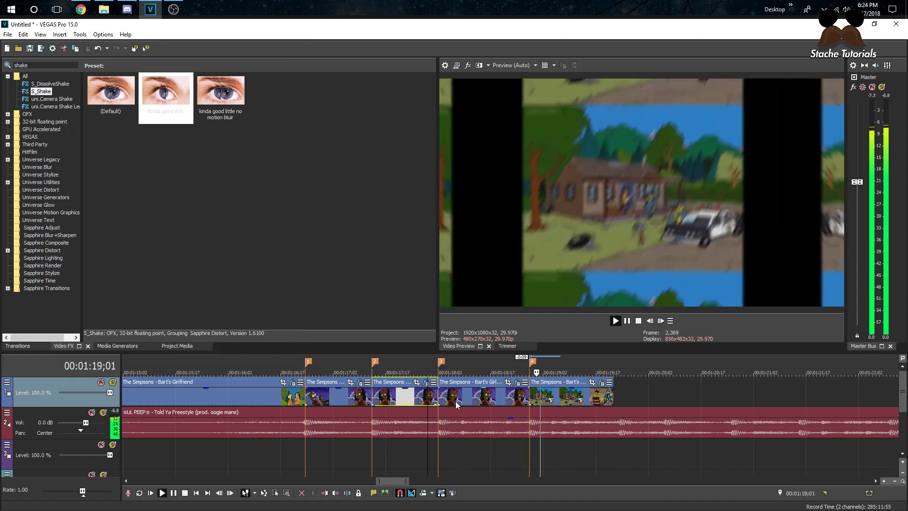
click(534, 401)
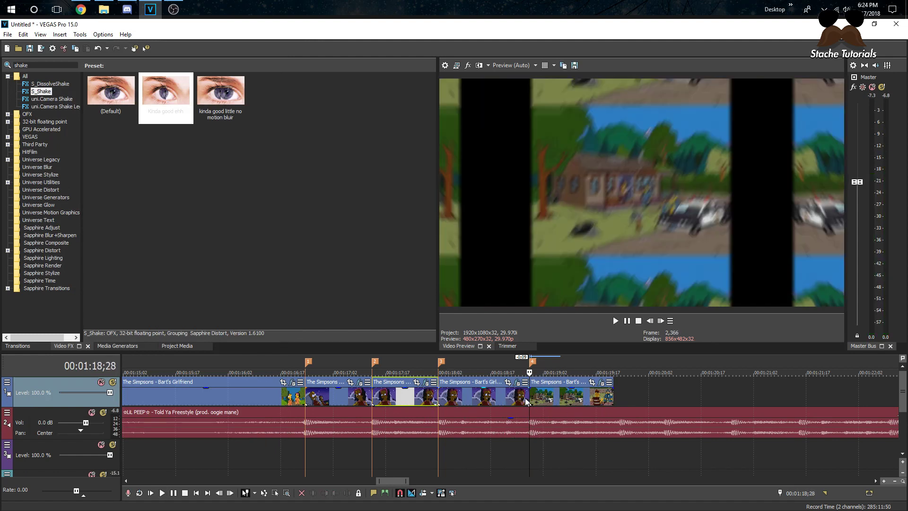
Move the middle Z Dist keyframe of the clip between markers 3 and 4 to 00:00:00;21
click(517, 382)
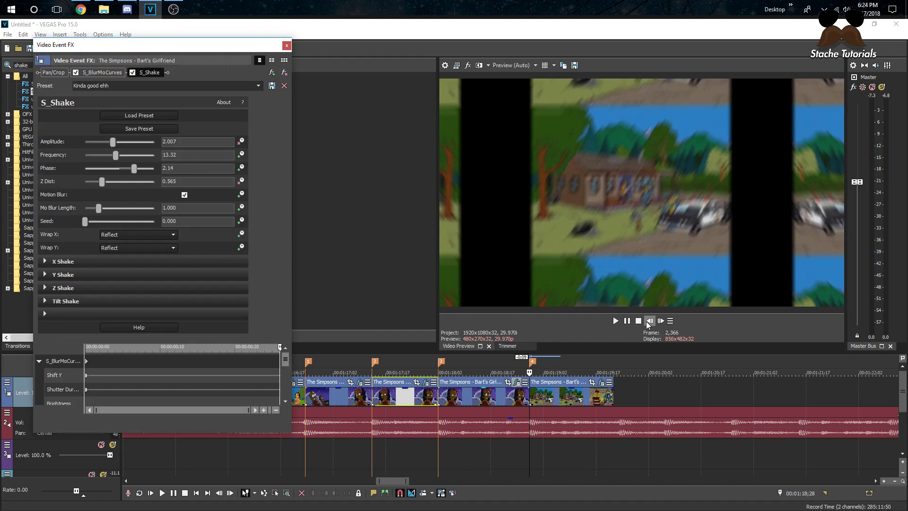
click(650, 321)
click(651, 321)
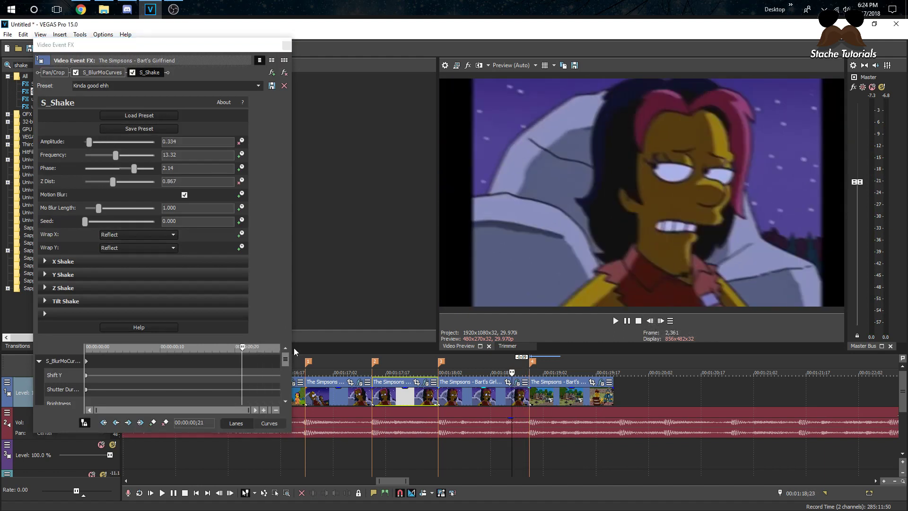
drag(288, 354, 241, 389)
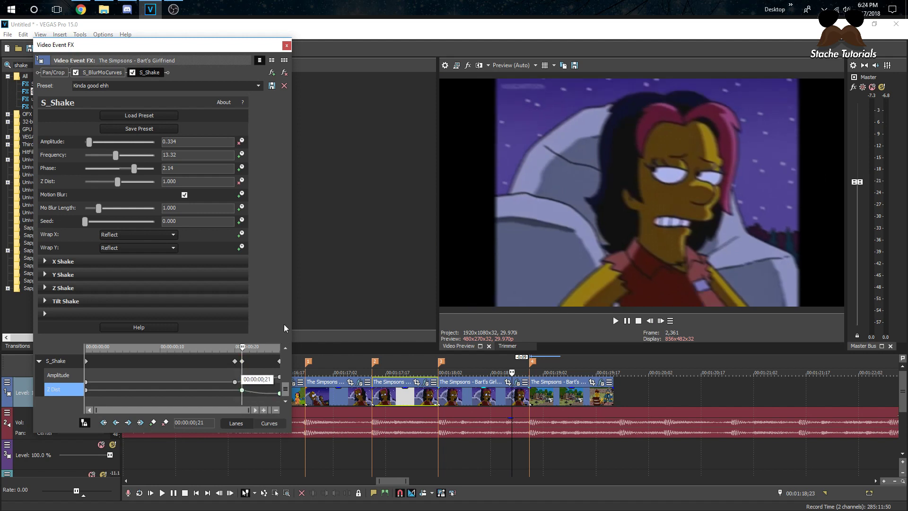
Increase the S_Shake Amplitude at the end of the clip before marker 4 and close its effect settings
click(528, 406)
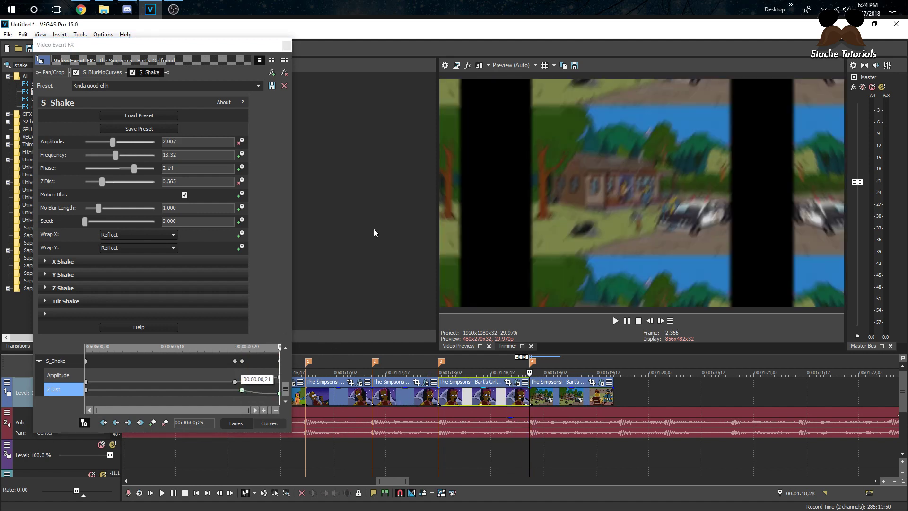
click(117, 143)
drag(121, 146, 121, 146)
mouse_move(515, 372)
mouse_down()
mouse_move(530, 372)
mouse_move(500, 370)
mouse_up()
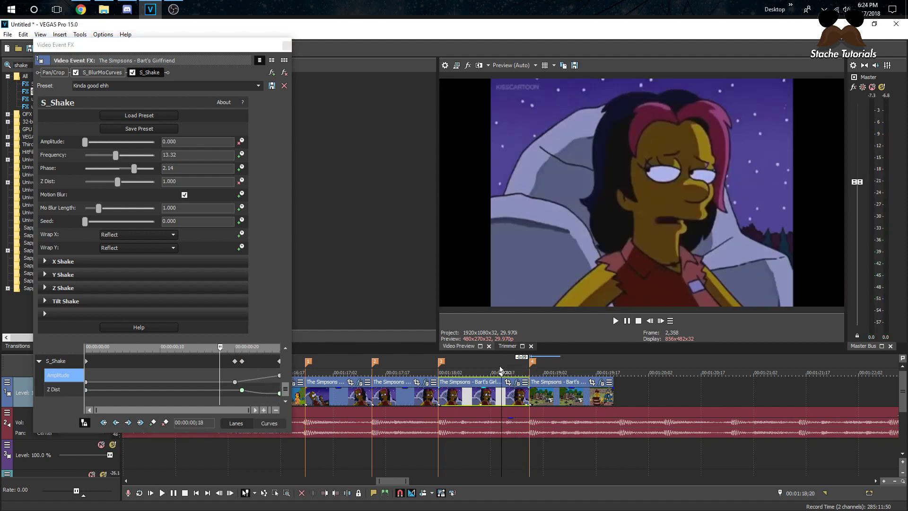
click(287, 45)
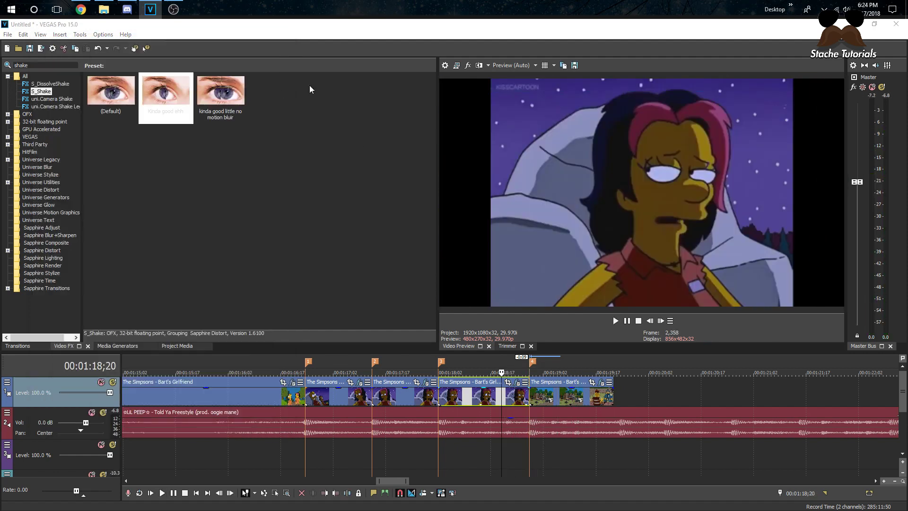
Play from just before marker 3 past marker 4 to check the stronger shake at the cut
click(434, 364)
key(space)
click(434, 361)
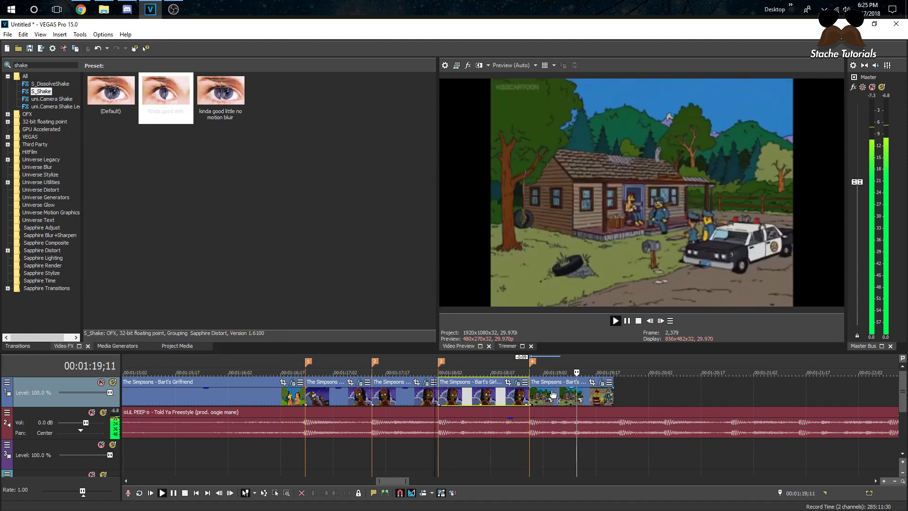
key(space)
Set the starting S_Shake Amplitude to 1.599 and Mo Blur Length to 2.721 on the clip after marker 4
click(601, 382)
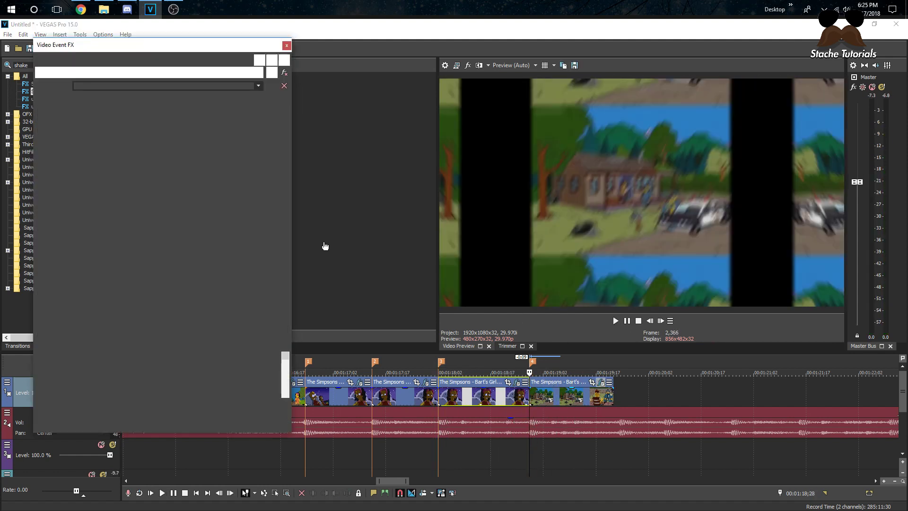
drag(112, 141, 109, 145)
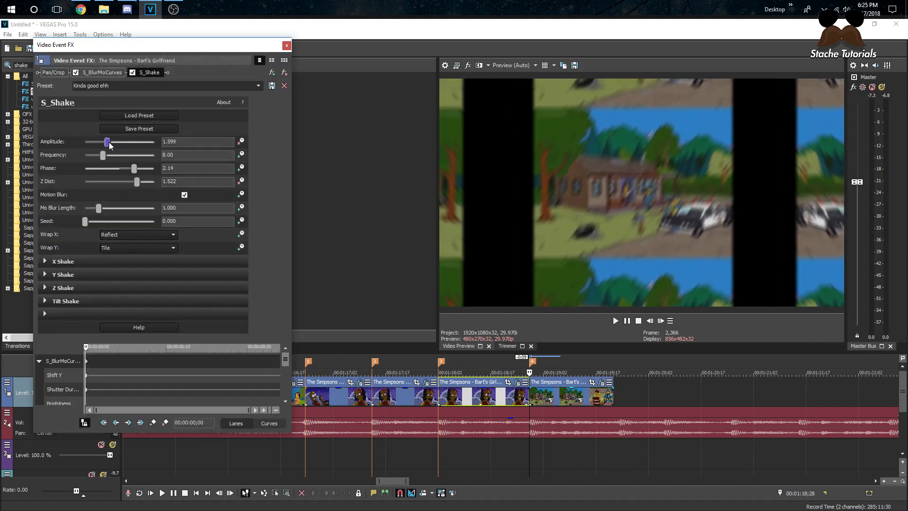
drag(98, 208, 123, 208)
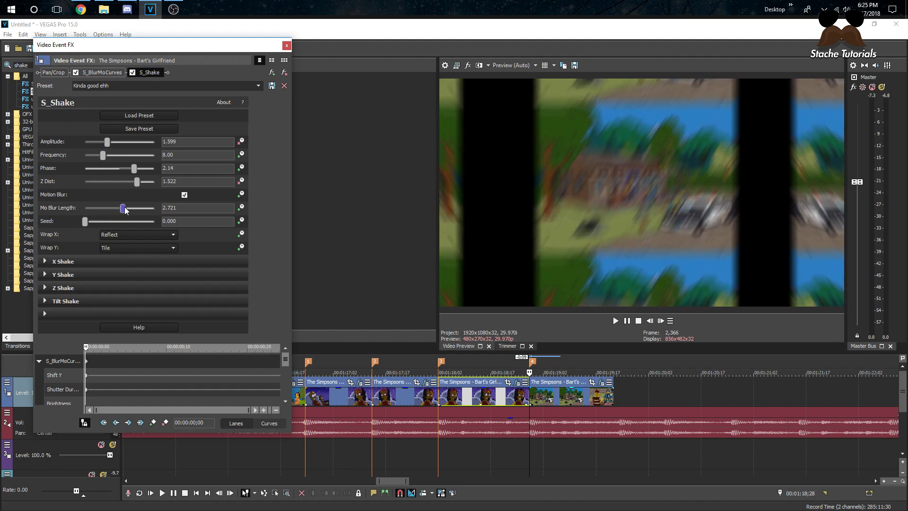
Move the second Z Dist keyframe of the clip after marker 4 to 00:00:00;06 and set it to Fast Fade
click(660, 321)
click(661, 321)
click(661, 321)
click(660, 321)
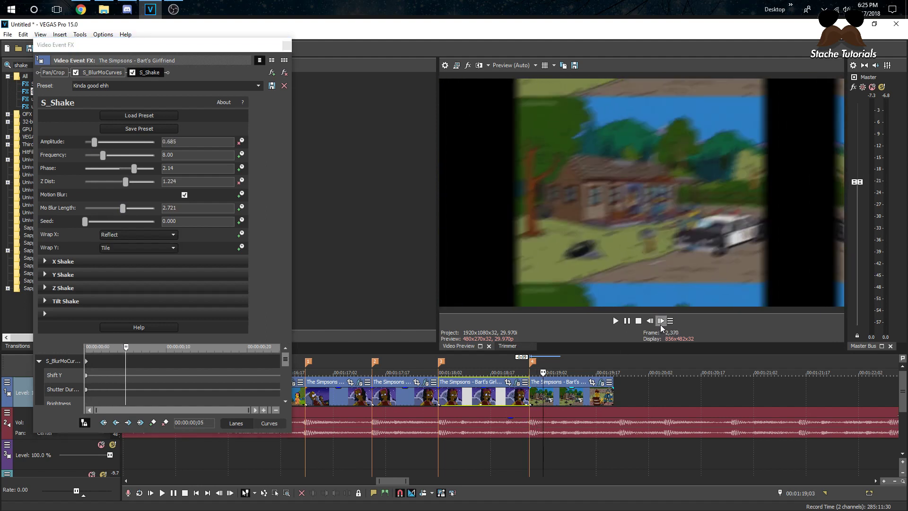
click(660, 321)
click(660, 321)
drag(285, 359, 282, 382)
drag(141, 389, 134, 390)
right_click(133, 391)
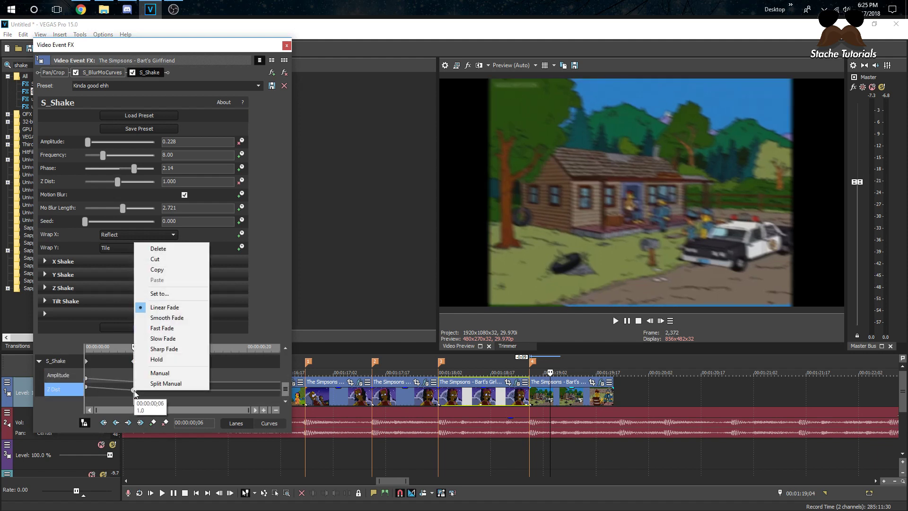
click(165, 333)
Play across the cut at marker 4 and reduce the following clip's starting Z Dist to 1.134
click(495, 401)
key(space)
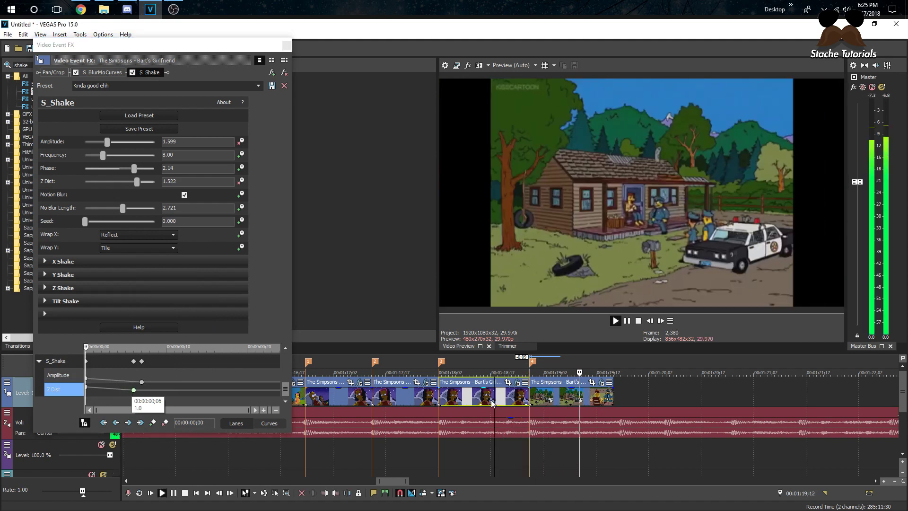
click(533, 399)
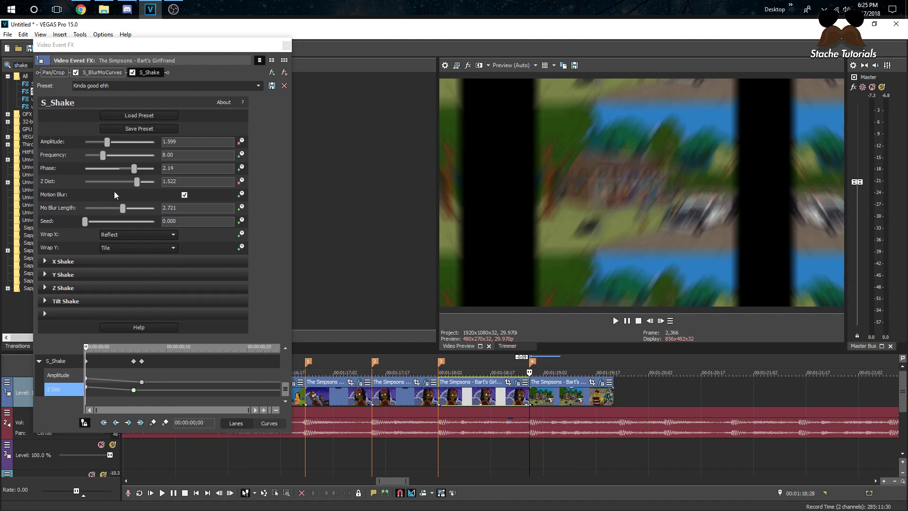
drag(139, 180, 122, 182)
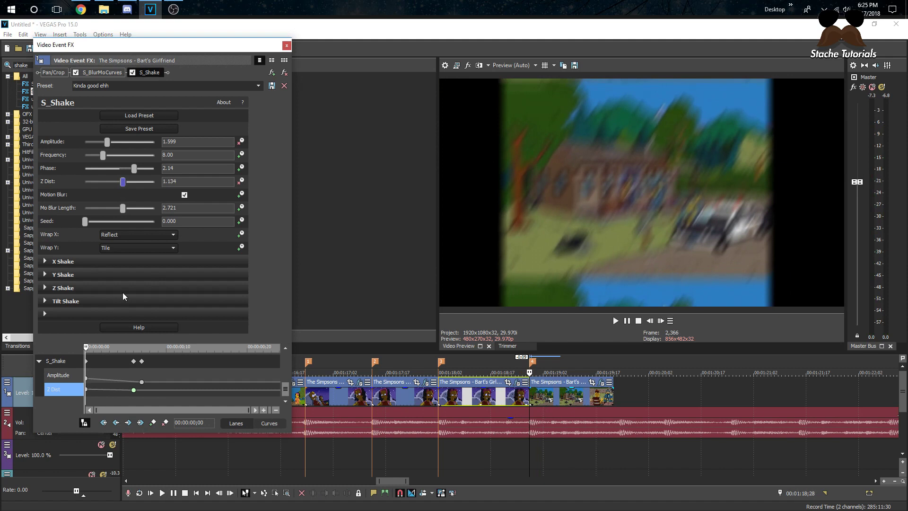
Change the interpolation of the starting Z Dist keyframe on the clip after marker 4, play across the cut, and close the effect settings
right_click(87, 390)
click(122, 325)
click(421, 398)
key(space)
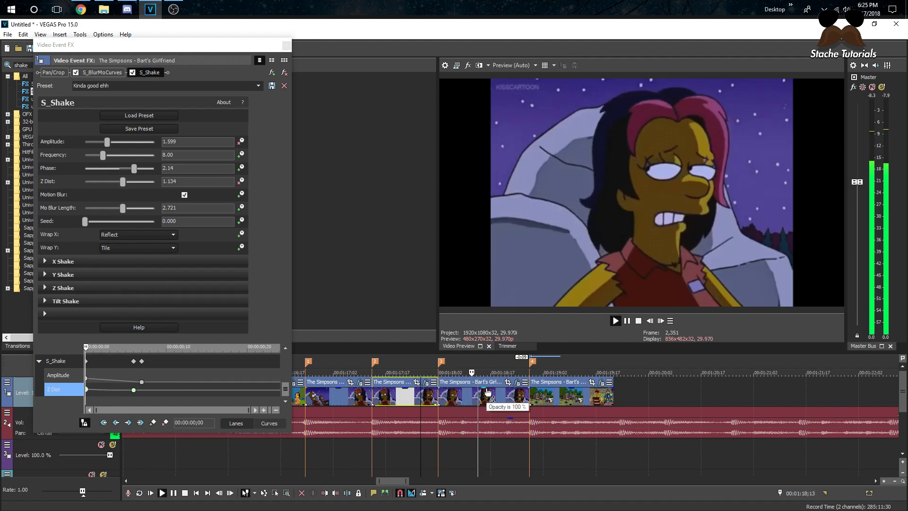
click(287, 45)
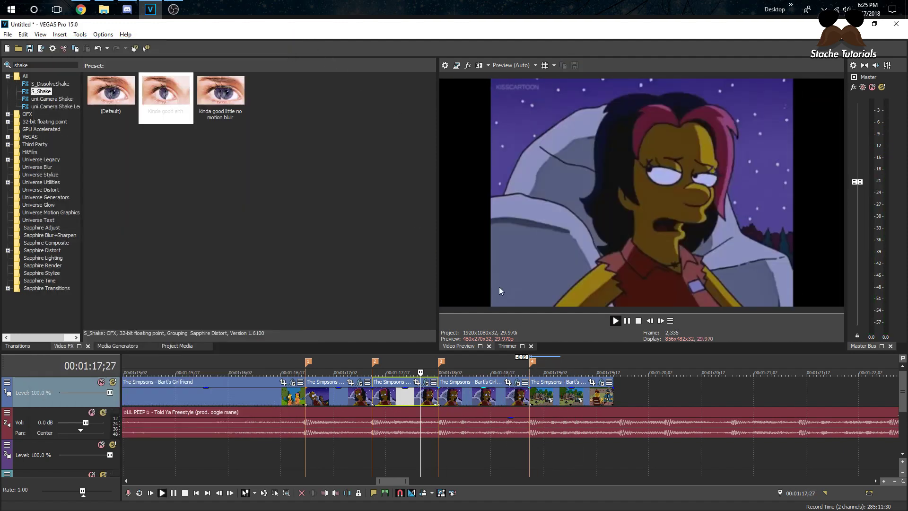
key(space)
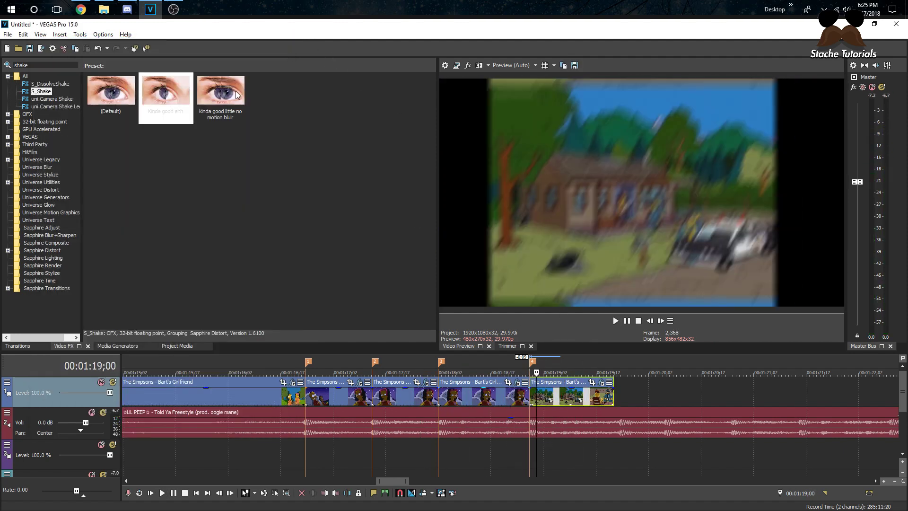
Search the video effects for "glow" and apply the S_Glow (Default) preset to the clip after marker 4
drag(29, 64, 3, 65)
text(glow)
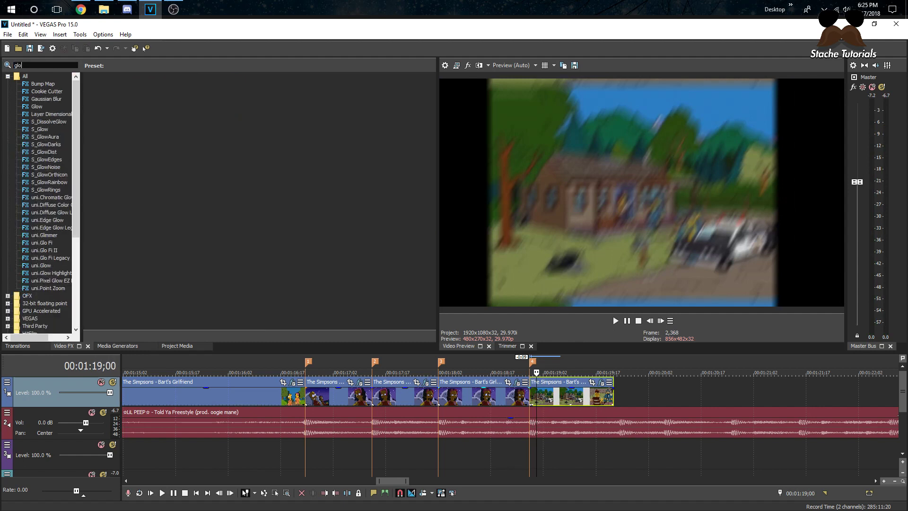
click(44, 131)
drag(117, 98, 532, 396)
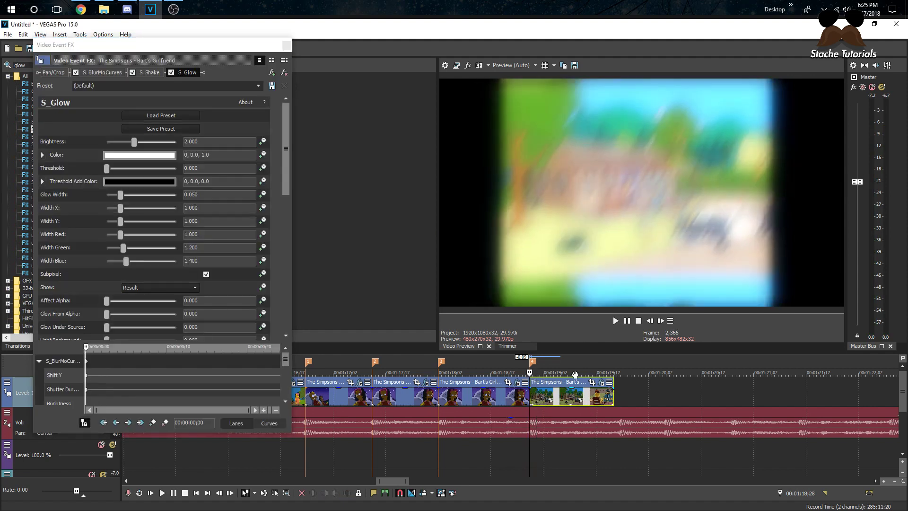
Keyframe the S_Glow Brightness from 2.000 at the clip's start to a second value at 00:00:00;07
click(662, 320)
click(662, 320)
click(661, 321)
click(662, 320)
click(662, 320)
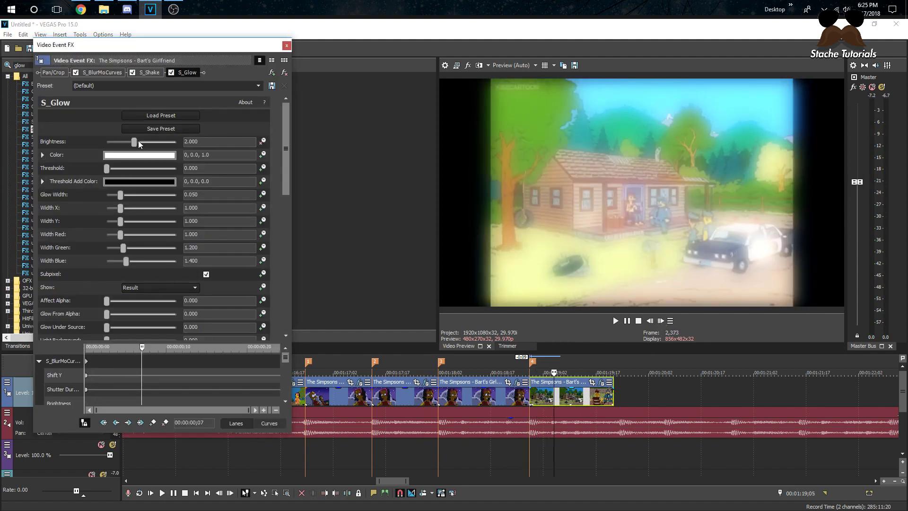
Play across the cut at marker 4 to check the glow, and close the effect settings
click(509, 402)
key(space)
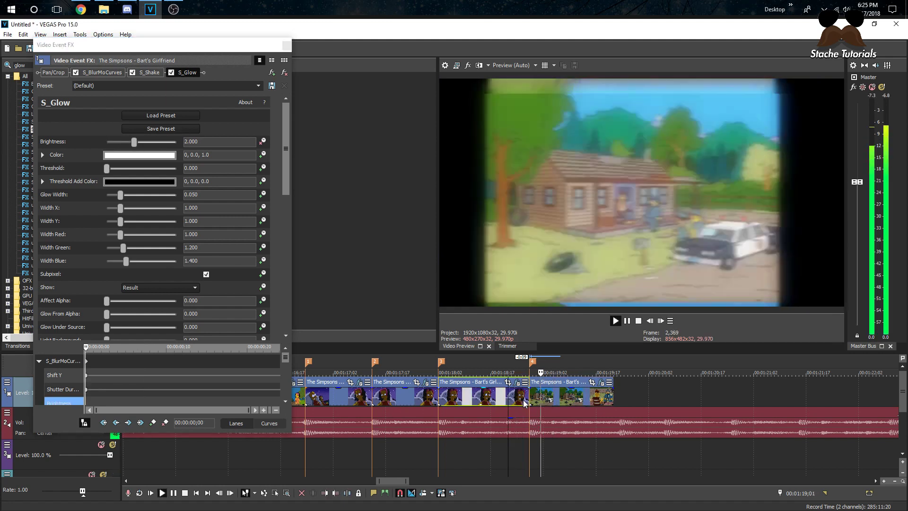
click(420, 393)
key(space)
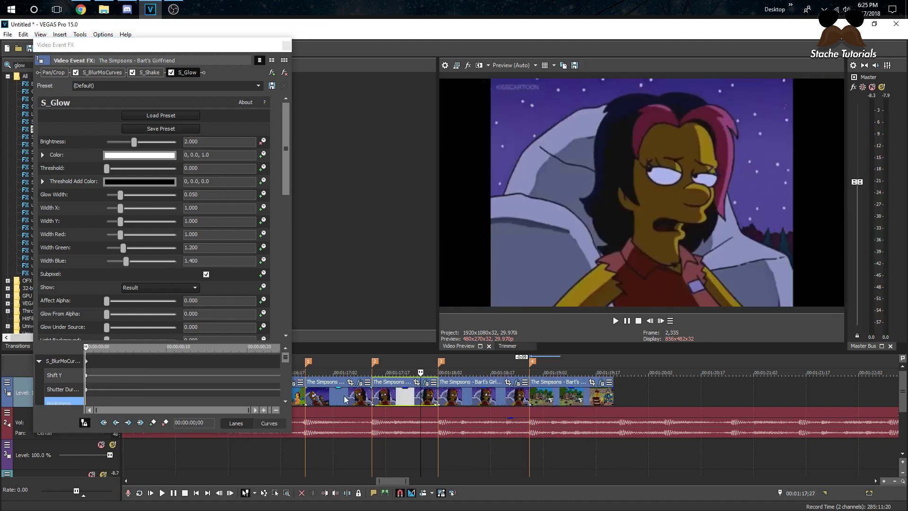
click(340, 393)
click(285, 46)
Play the sequence from before marker 1 past marker 4 to review the combined shake and glow effects
scroll(379, 381, down, 3)
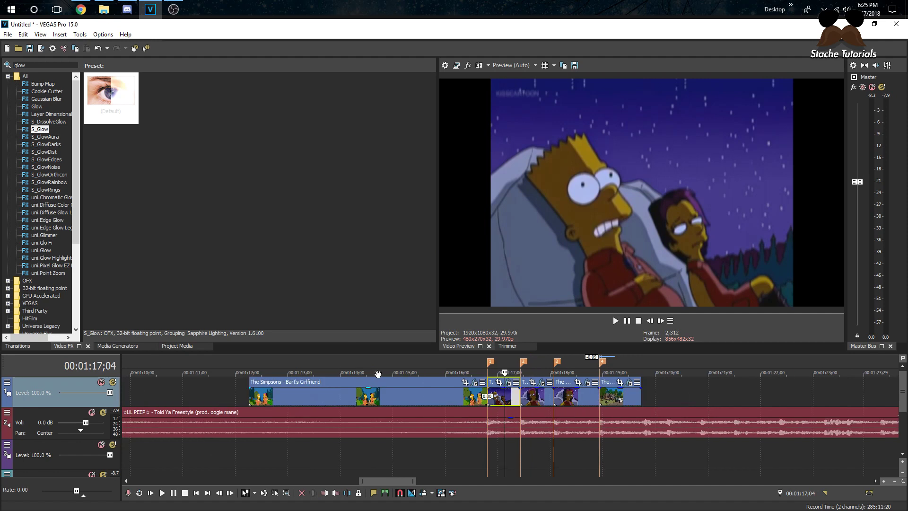
click(462, 396)
key(space)
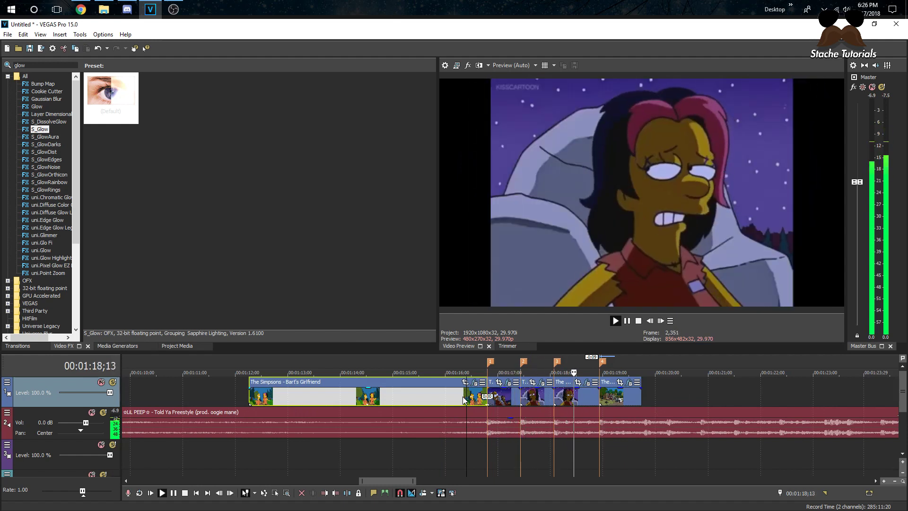
key(space)
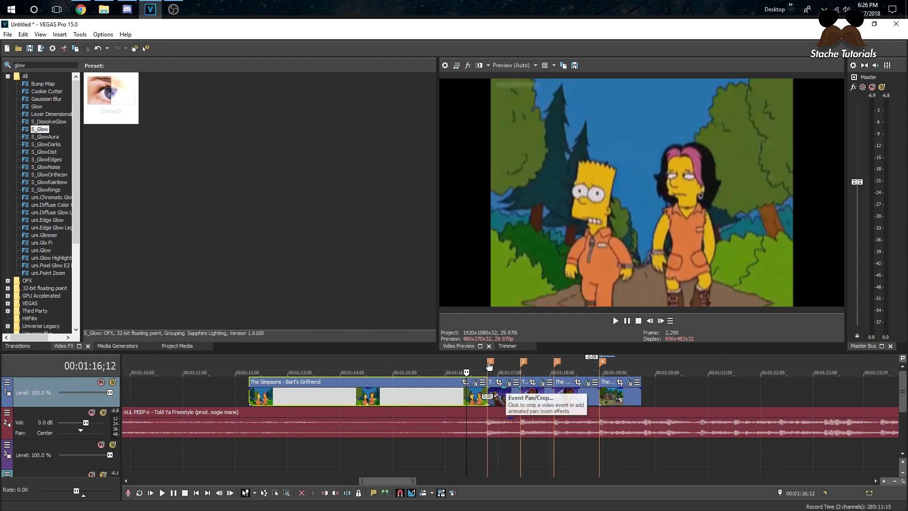
key(space)
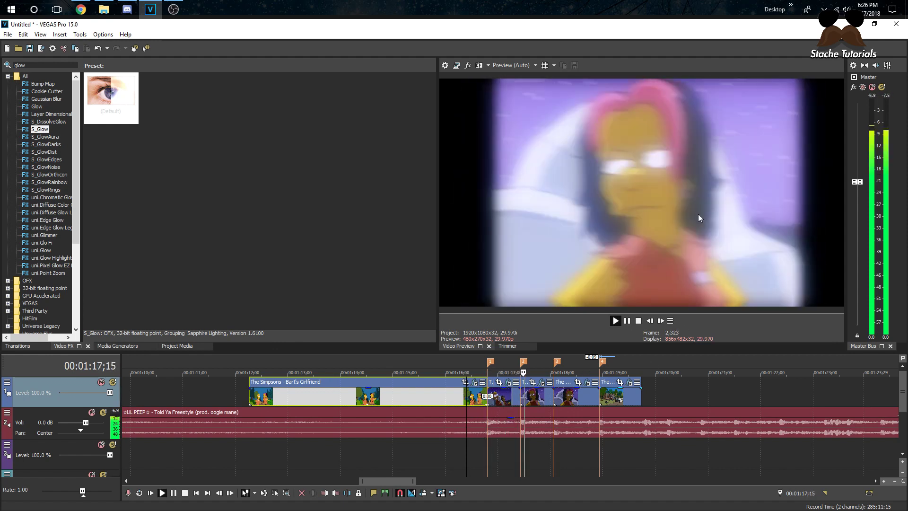
key(space)
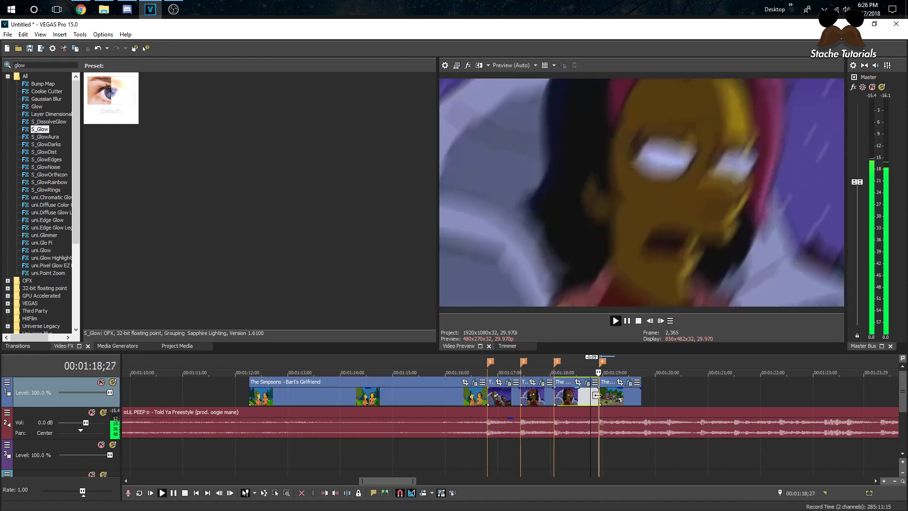
Zoom the Pan/Crop frame of the clip between markers 1 and 2 to 358.5 by 270.0 at 00:00:00;19
click(516, 398)
scroll(517, 400, up, 5)
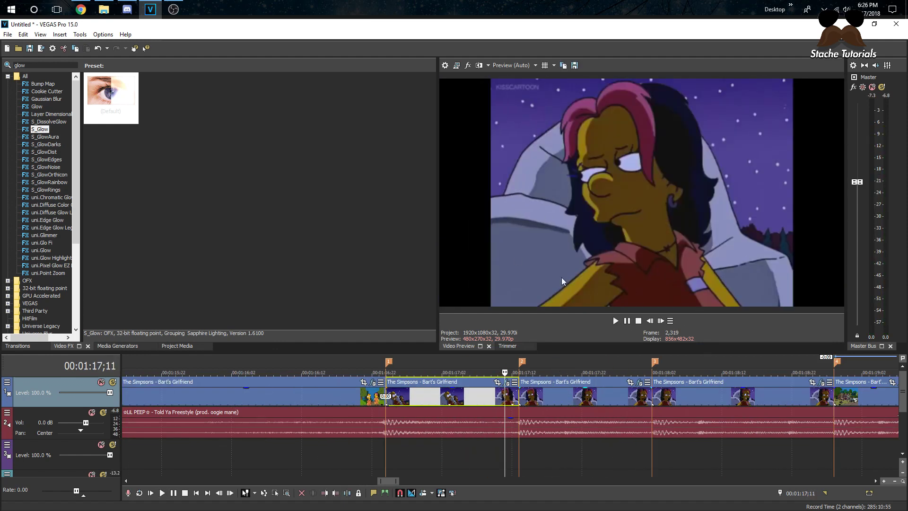
scroll(522, 404, up, 2)
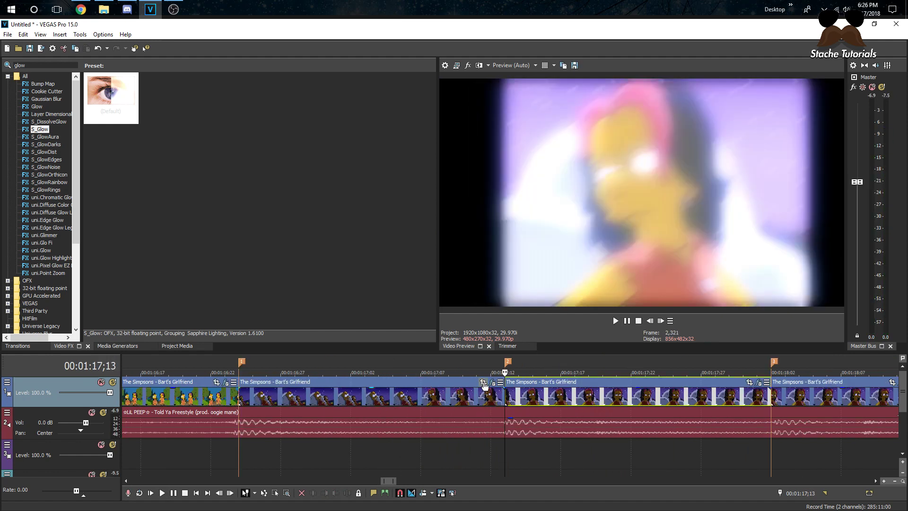
click(483, 384)
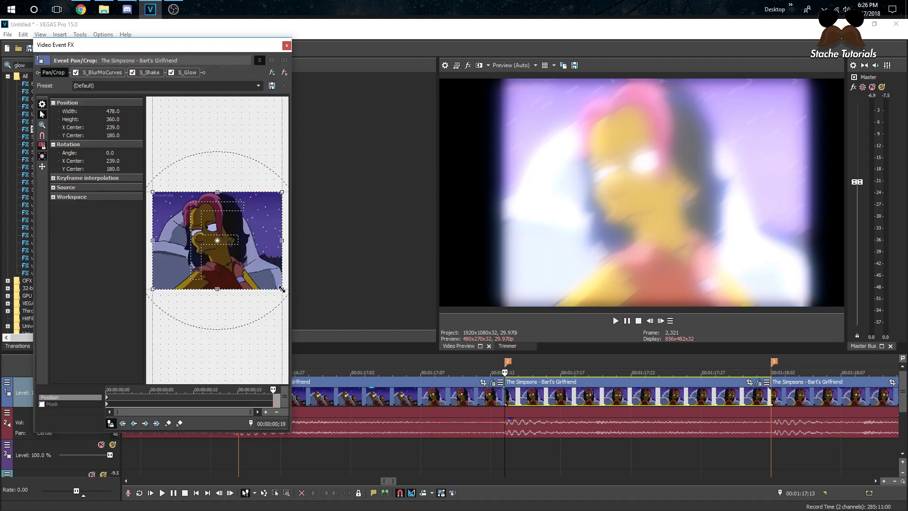
drag(277, 285, 270, 279)
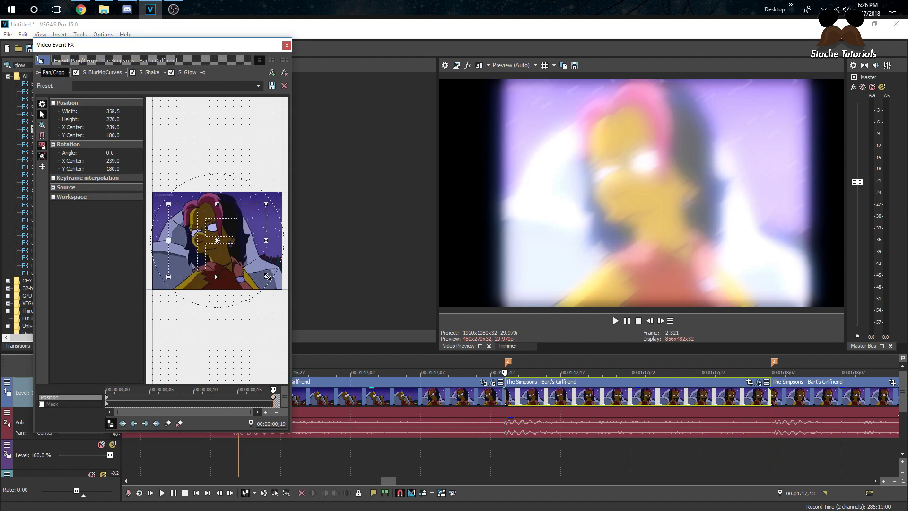
Step back to 00:00:00;14, reset the Pan/Crop frame there to the (Default) preset, and close the effect window
click(650, 321)
click(650, 321)
click(650, 321)
click(651, 321)
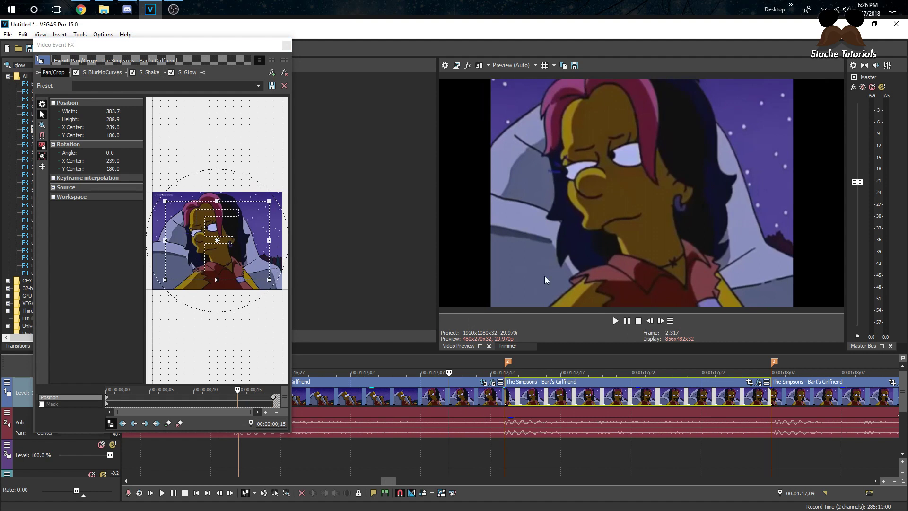
click(650, 321)
click(255, 85)
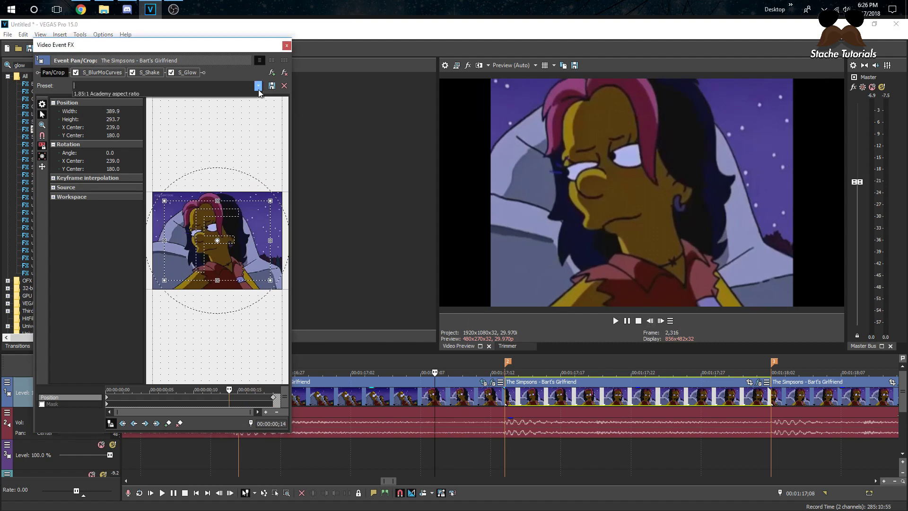
click(249, 95)
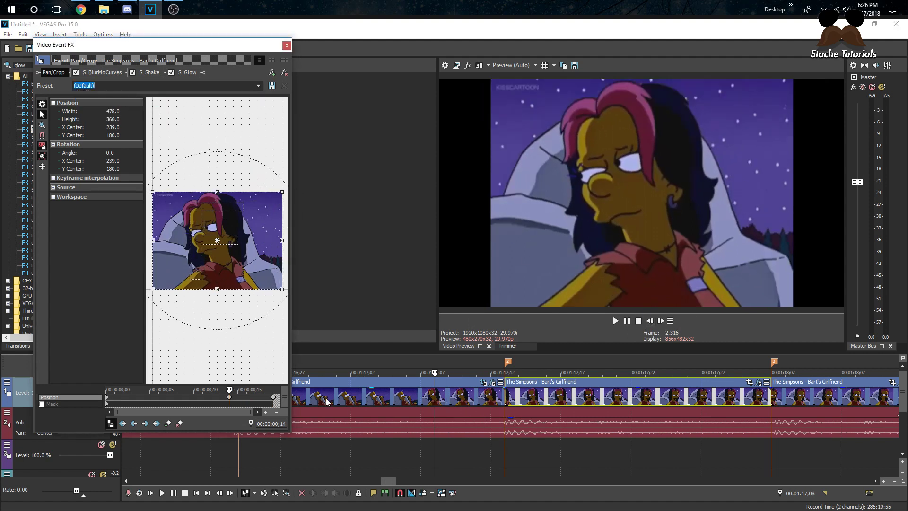
click(286, 46)
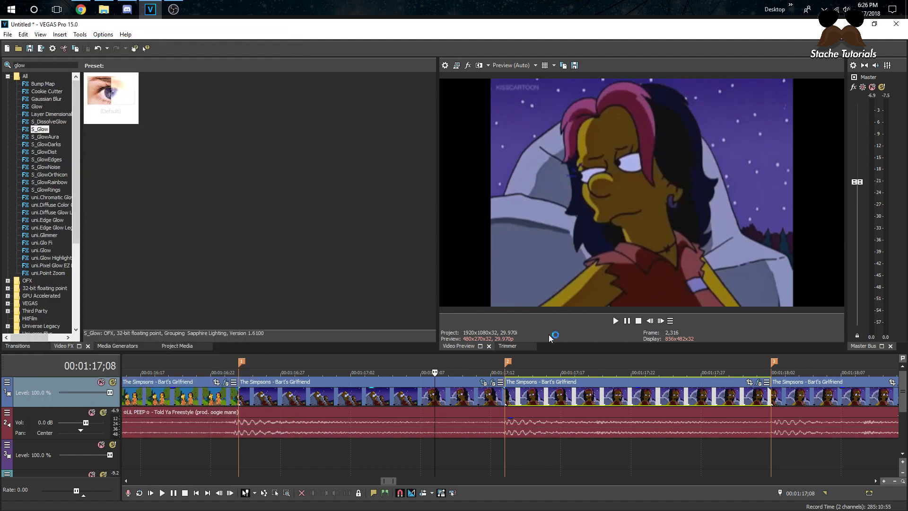
Zoom the starting Pan/Crop frame of the clip after marker 2 to 358.5 by 270.0
click(737, 387)
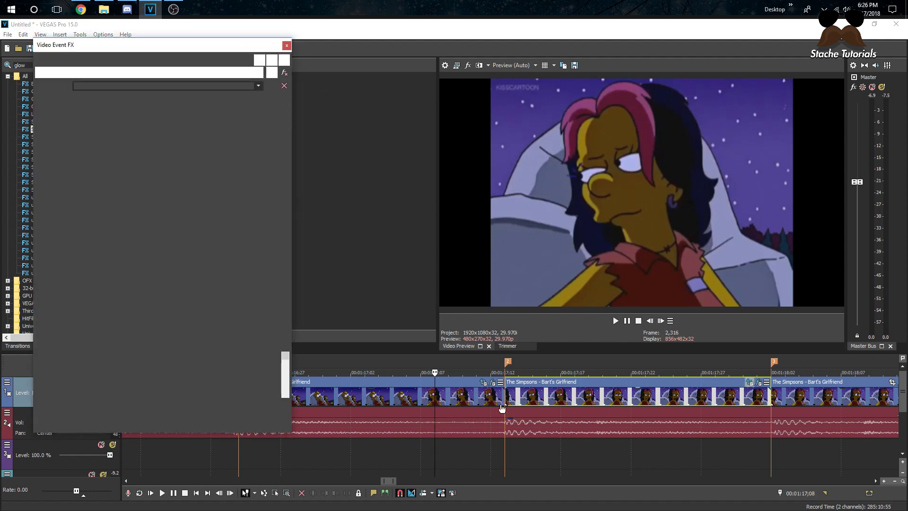
click(509, 397)
drag(282, 288, 273, 276)
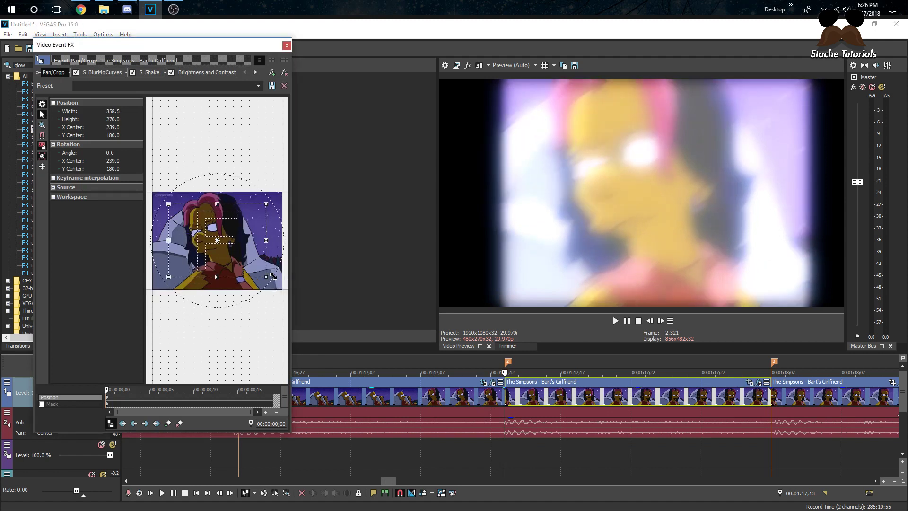
Advance to 00:00:00;03 in the clip after marker 2 and reset its Pan/Crop frame to the (Default) preset
click(660, 321)
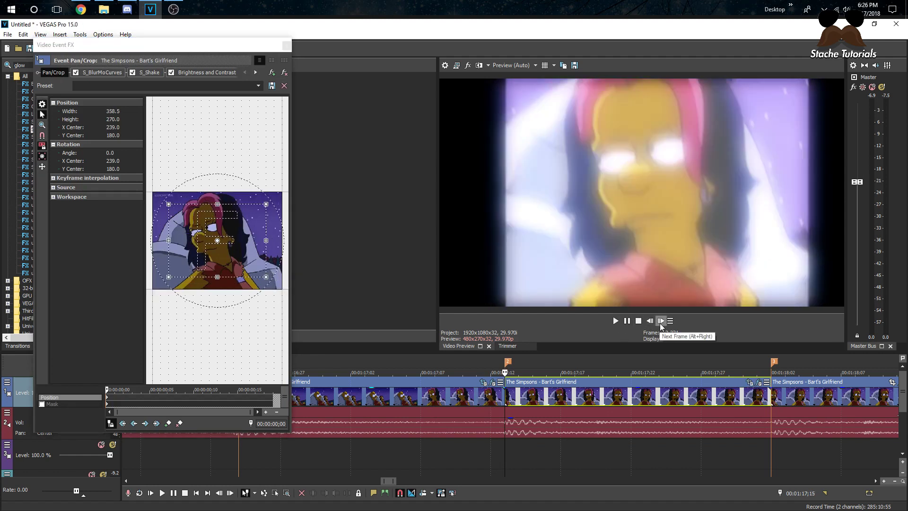
click(660, 321)
click(660, 321)
click(254, 90)
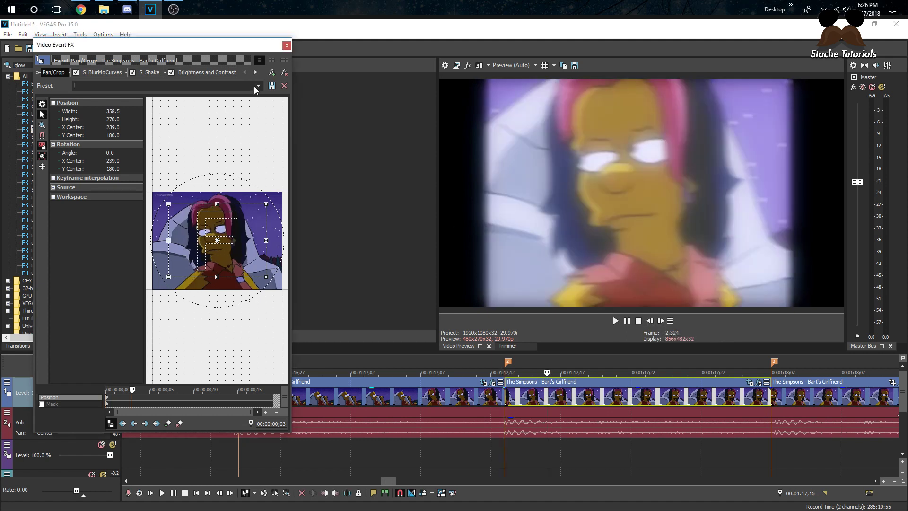
click(258, 86)
click(189, 95)
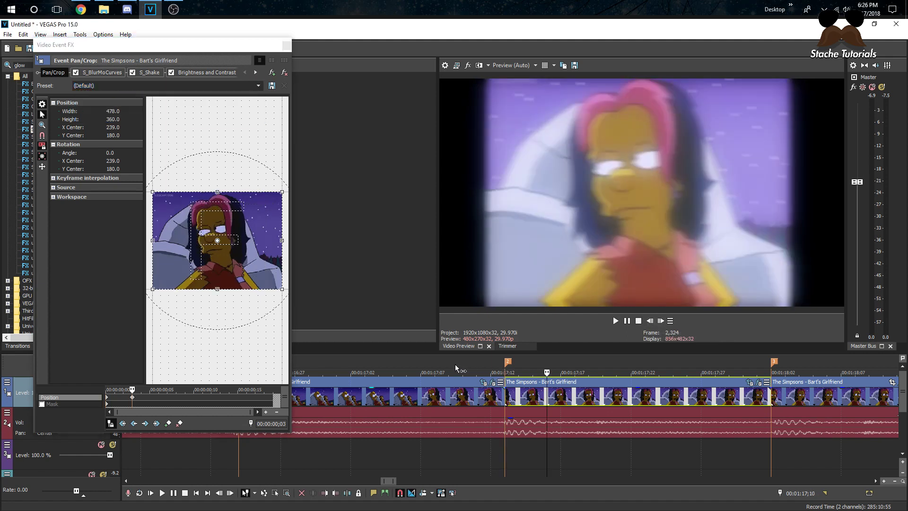
Play across the cut at marker 2 to check the Pan/Crop zoom, and return to the cut
click(406, 369)
scroll(405, 370, down, 3)
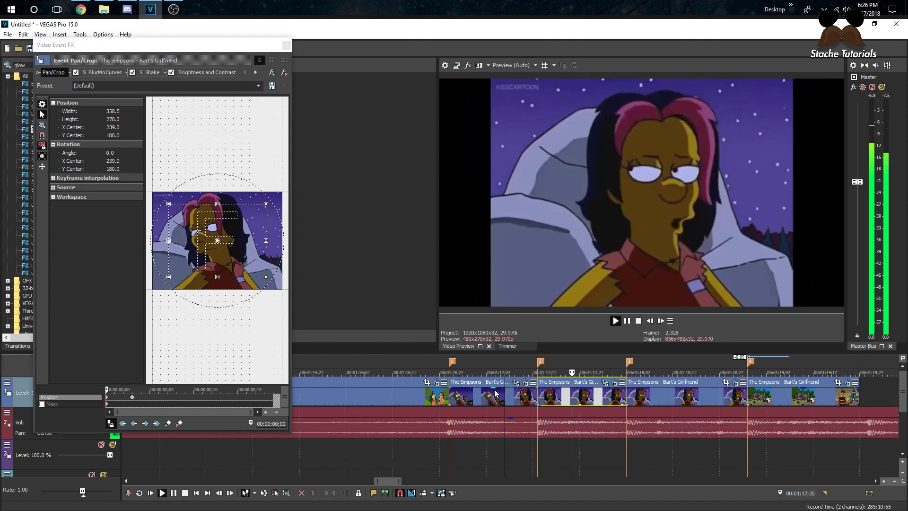
click(429, 370)
key(space)
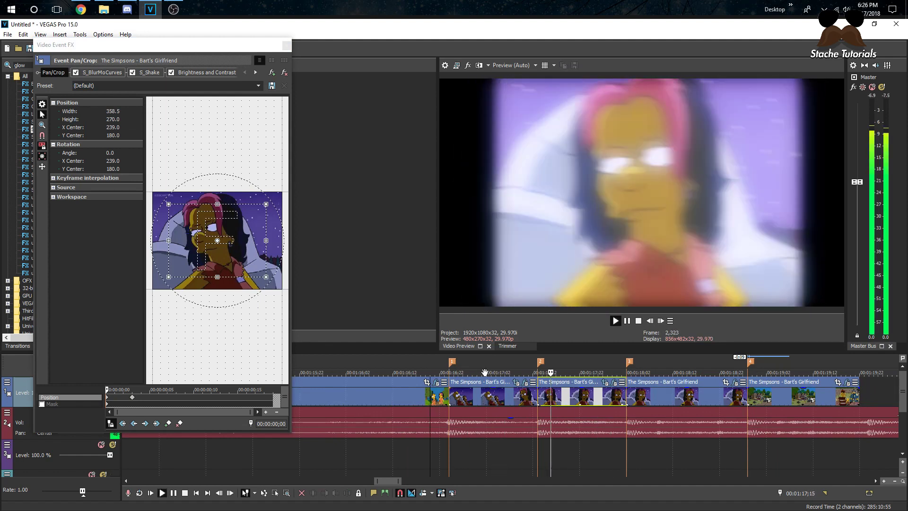
click(537, 393)
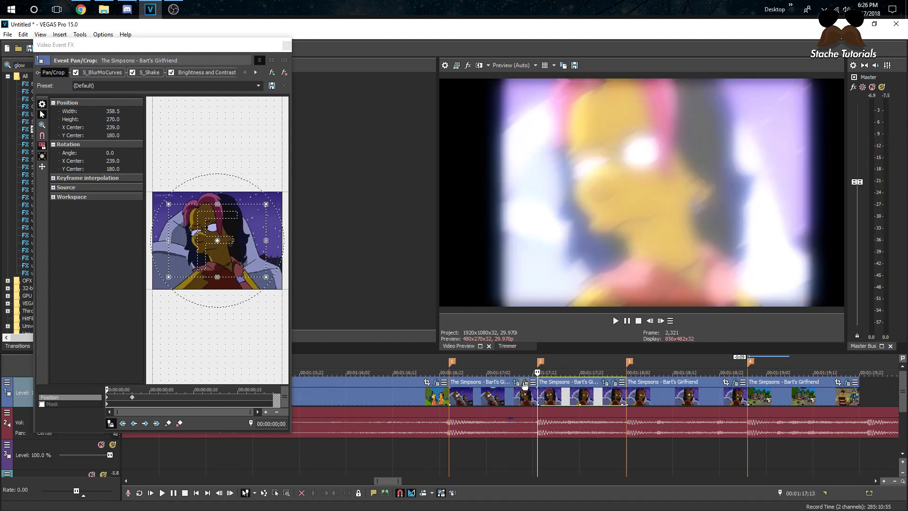
Set the last Pan/Crop Position keyframe of the clip before marker 2 to Fast interpolation
click(516, 383)
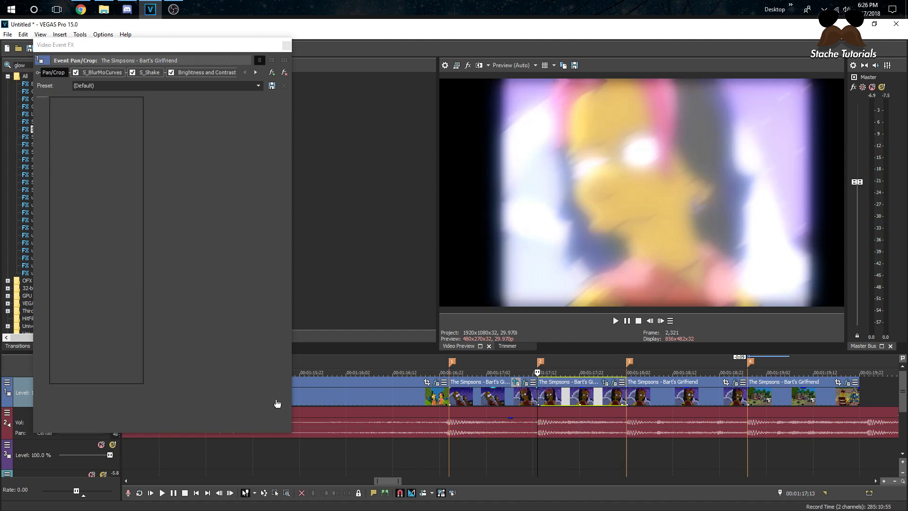
right_click(275, 401)
click(303, 355)
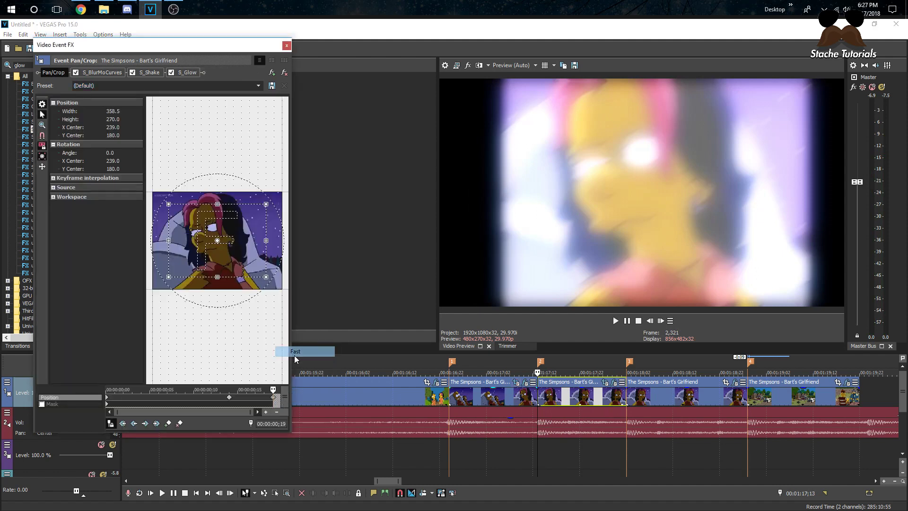
Set both Pan/Crop Position keyframes of the clip after marker 2 to Fast and play across the cut
click(605, 383)
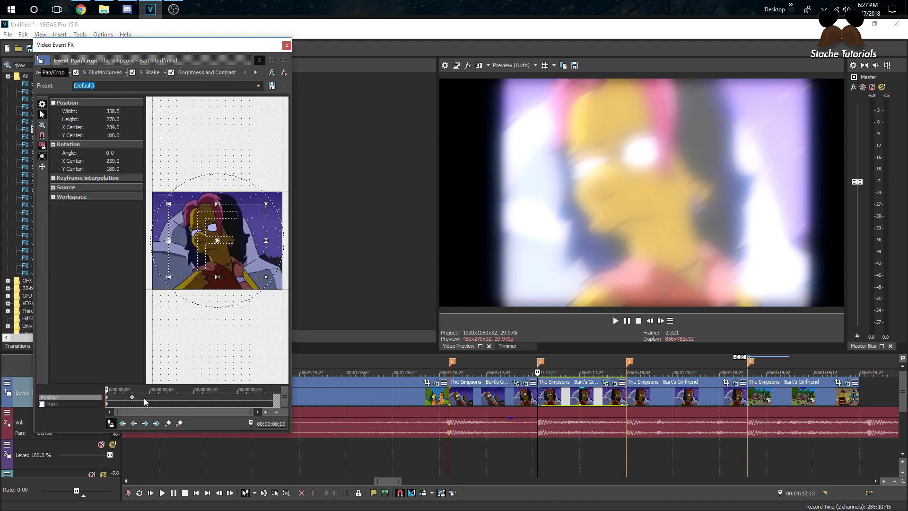
right_click(132, 399)
click(146, 350)
right_click(108, 400)
click(146, 350)
click(481, 401)
key(space)
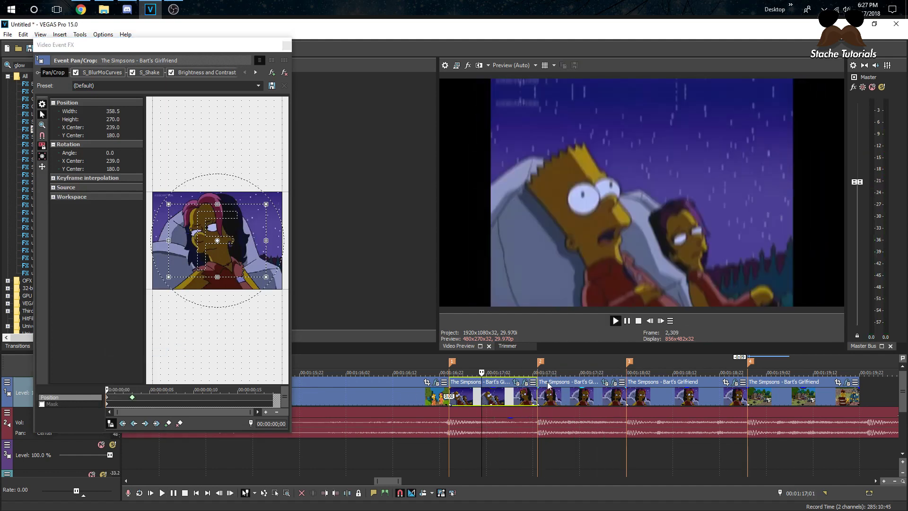
key(space)
Set the first Pan/Crop Position keyframe of the clip after marker 2 to Fast interpolation and the second to Slow
click(108, 399)
right_click(108, 399)
click(123, 468)
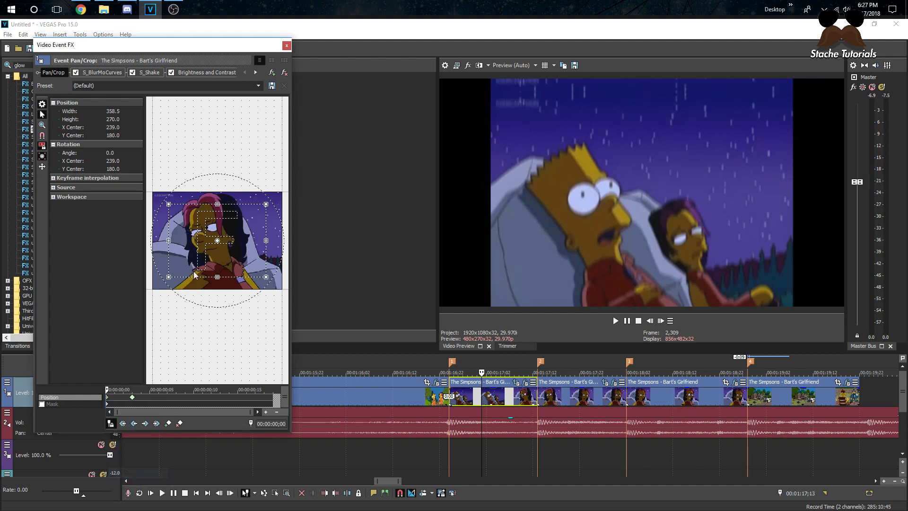
right_click(131, 402)
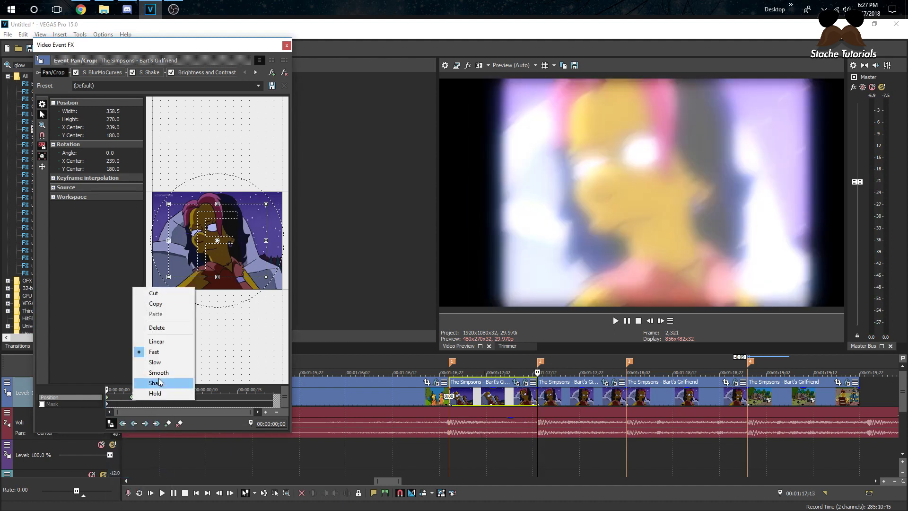
click(152, 362)
right_click(108, 402)
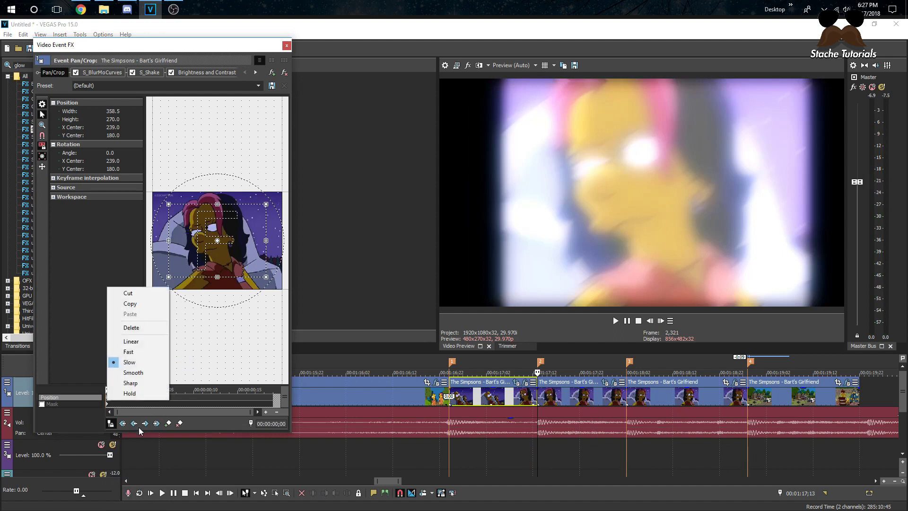
click(142, 351)
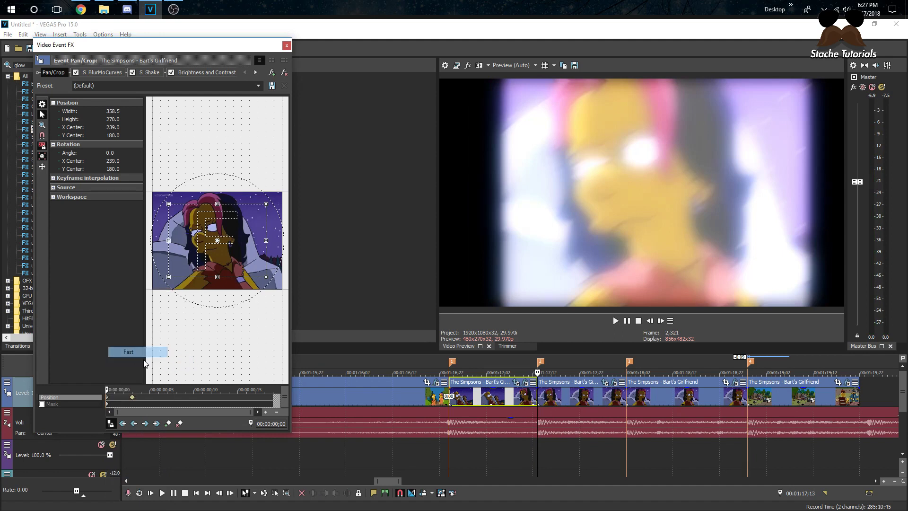
Close the Pan/Crop settings and play across the cut at marker 2 to check the zoom
click(285, 46)
key(space)
key(space)
click(498, 401)
key(space)
key(space)
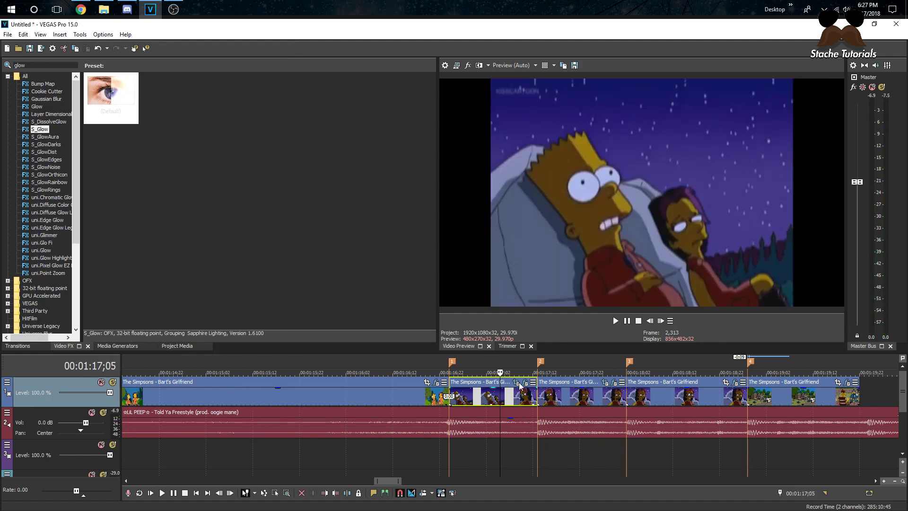
Set the second-to-last Pan/Crop Position keyframe of the clip before marker 2 to Slow interpolation and close its settings
click(523, 382)
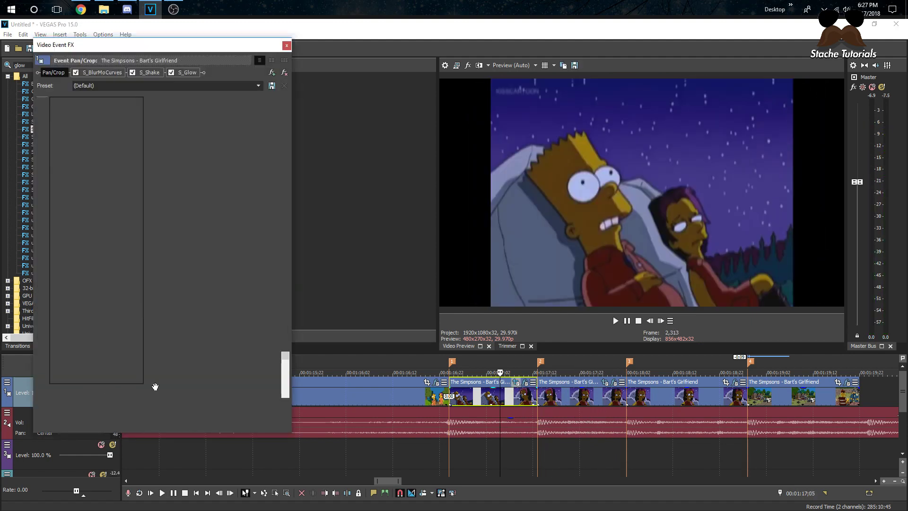
right_click(230, 400)
click(239, 381)
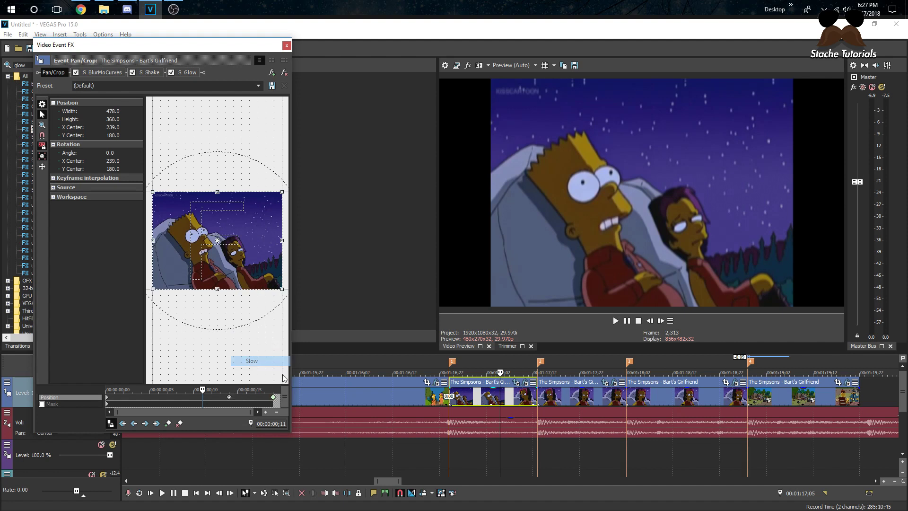
click(288, 46)
Play the edit from just before marker 1 past marker 3 to check the zooms, and return to 00:01:16;14
key(space)
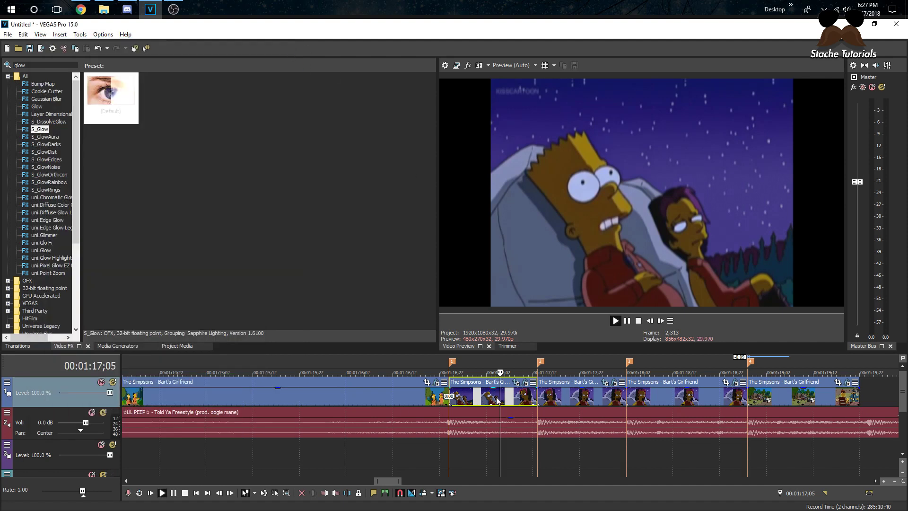
key(space)
click(401, 394)
key(space)
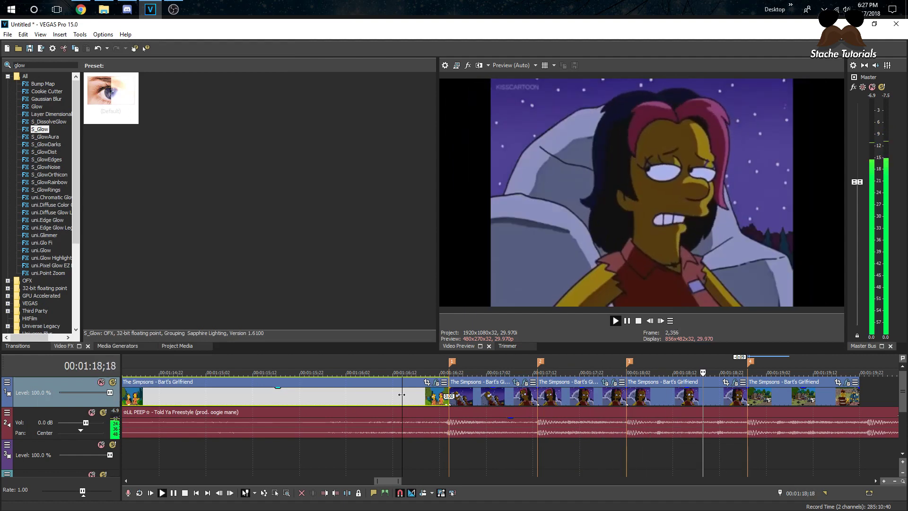
scroll(401, 394, down, 3)
key(space)
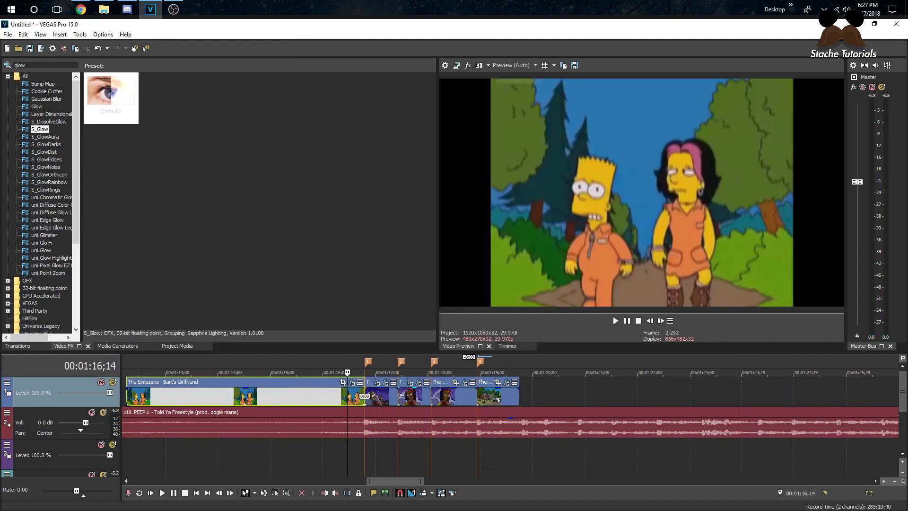